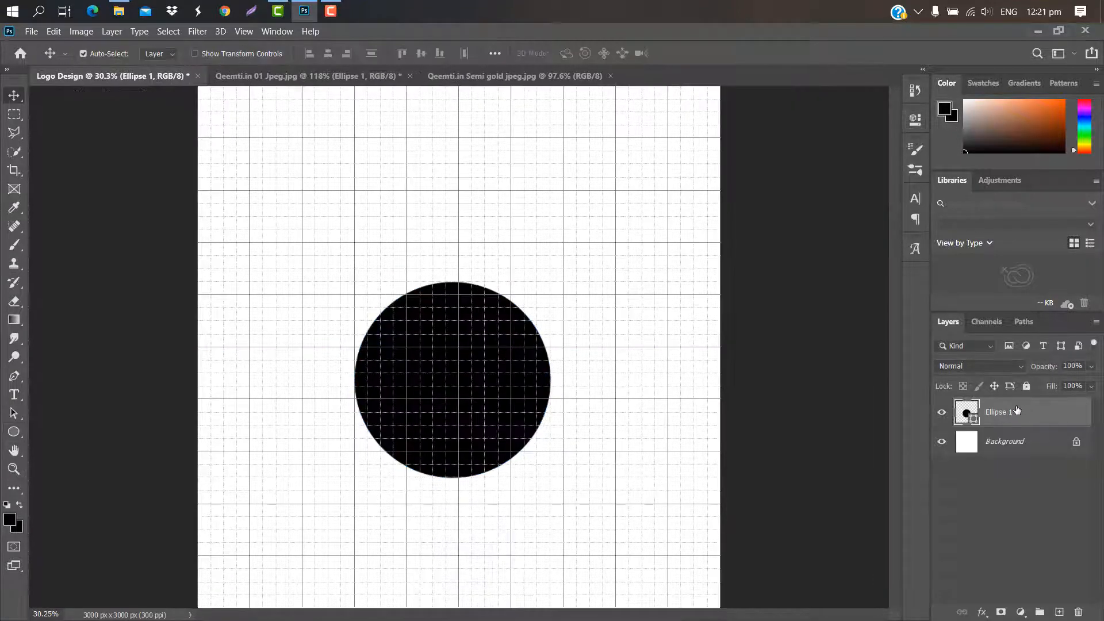
# Duplicate the black circle layer and recolour the copy bright blue
pyautogui.hotkey('ctrl', 'j')
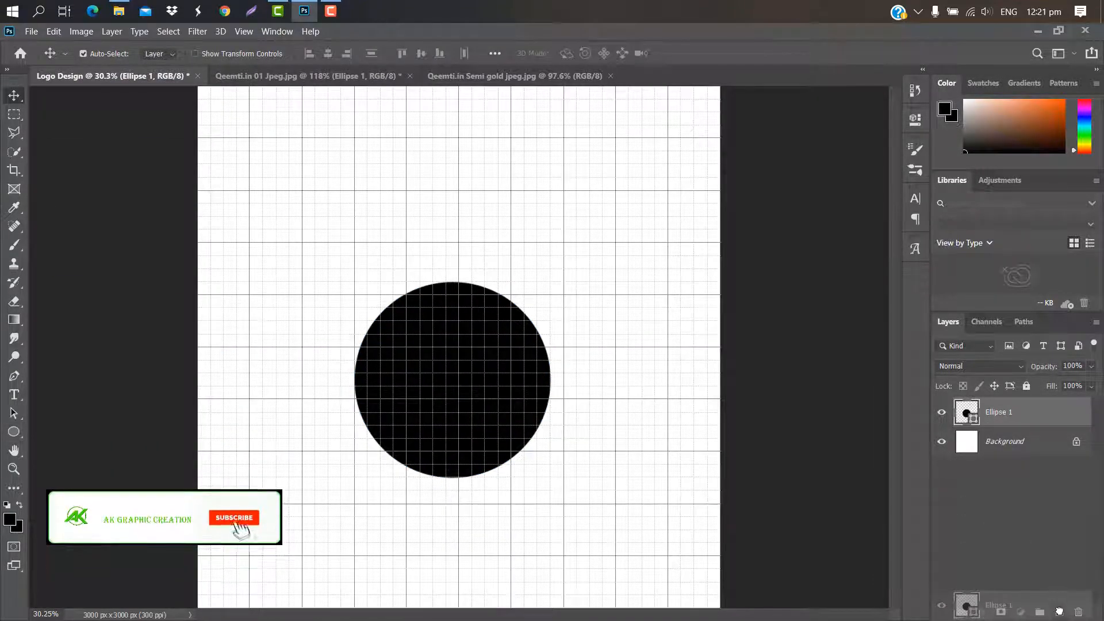
pyautogui.doubleClick(970, 417)
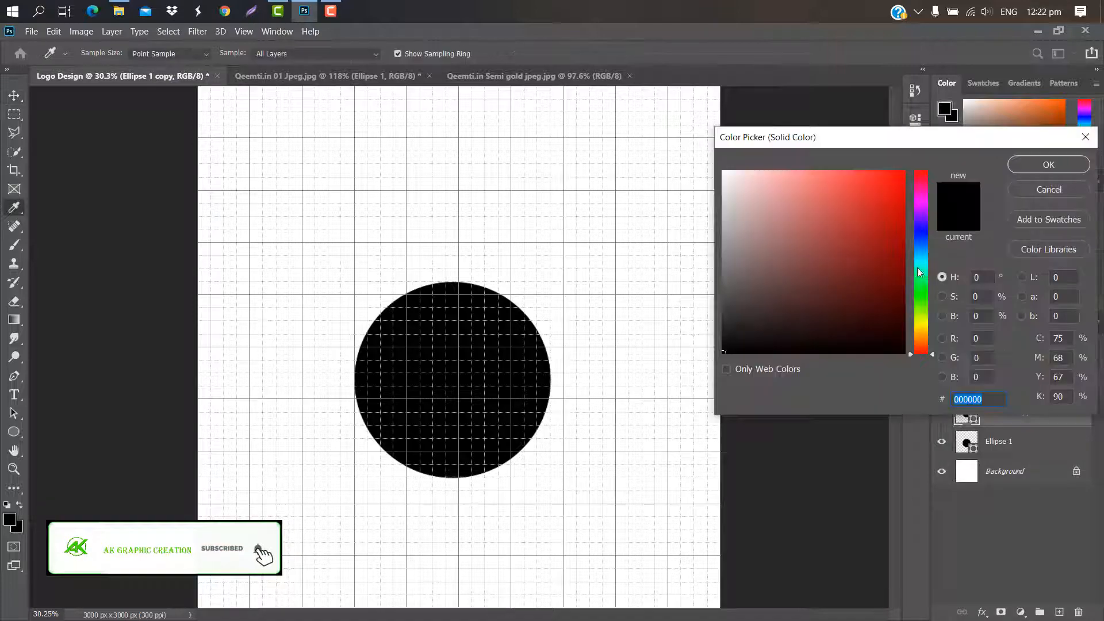
pyautogui.click(873, 191)
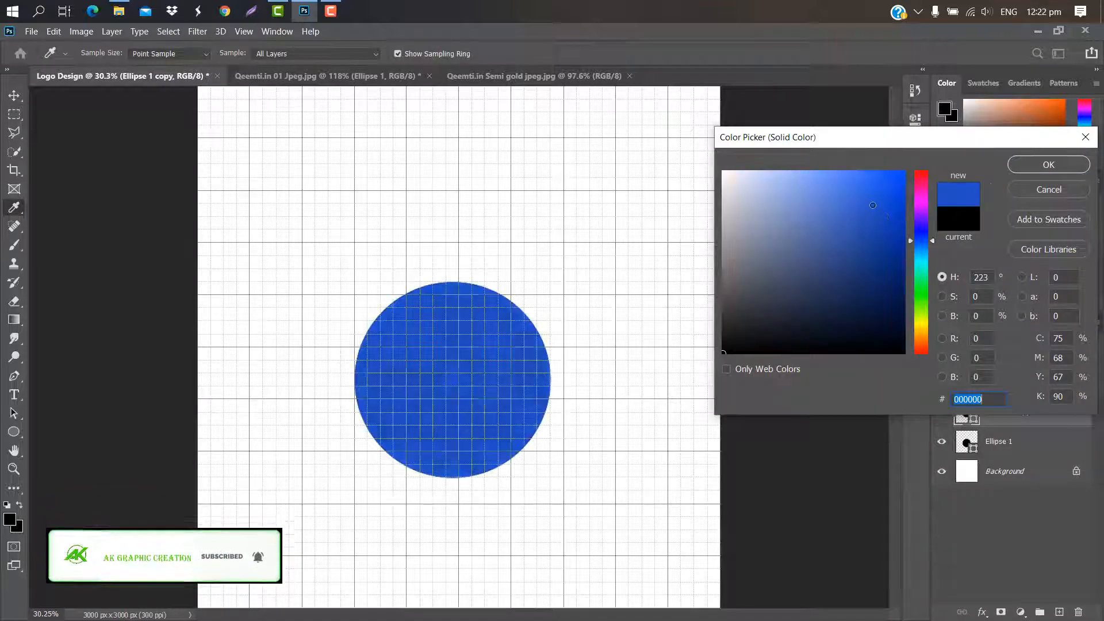
pyautogui.click(1033, 164)
# Scale the blue circle down slightly and offset it toward the black circle's lower-right edge, leaving a black crescent
pyautogui.hotkey('ctrl', 't')
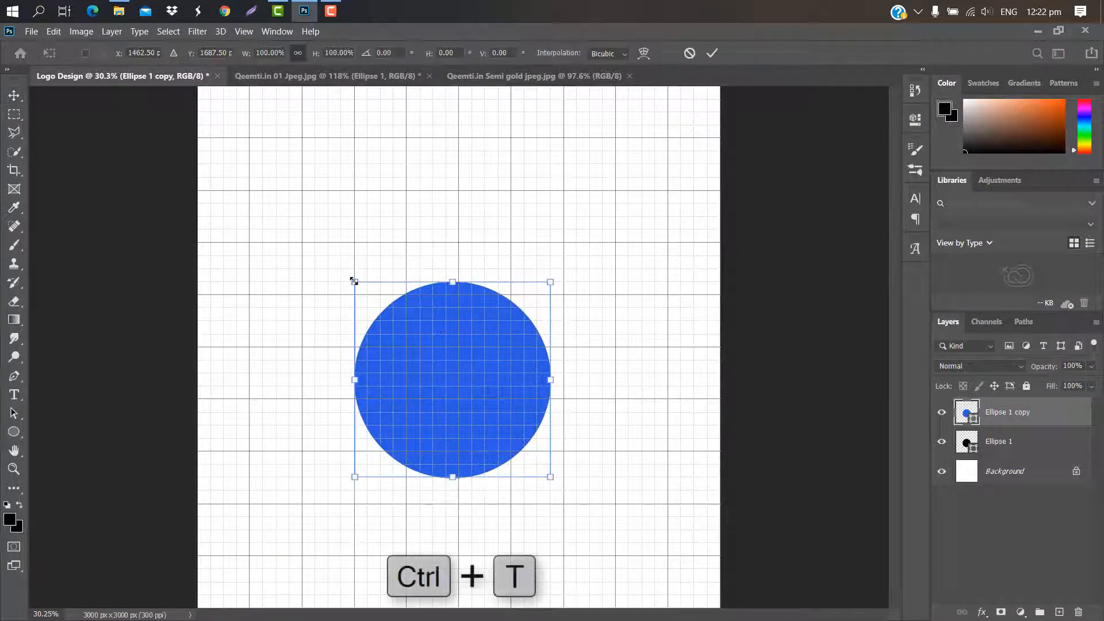
pyautogui.moveTo(354, 281); pyautogui.dragTo(364, 291)
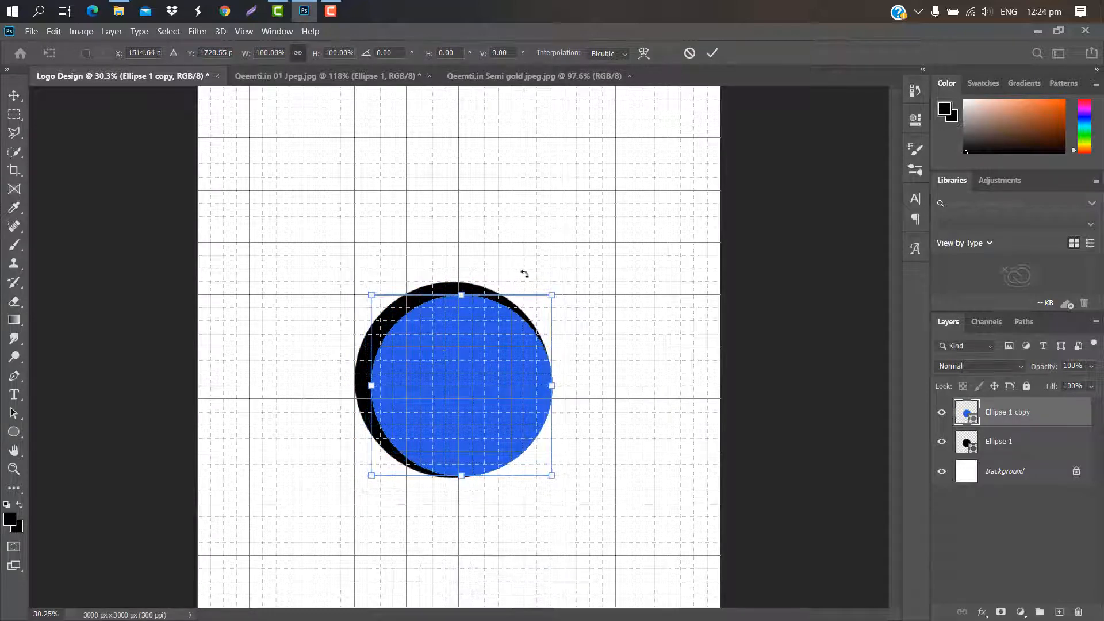
pyautogui.press('Return')
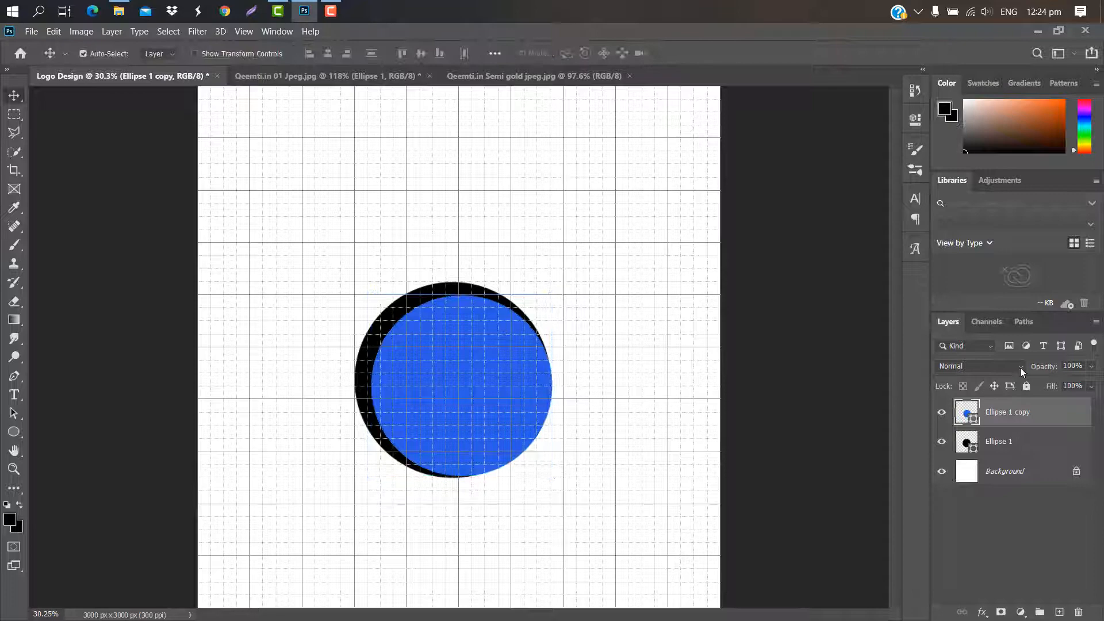
# Load the blue circle as a selection, rasterize the black circle's layer and delete the selected area from it
pyautogui.keyDown('ctrl'); pyautogui.click(968, 417); pyautogui.keyUp('ctrl')
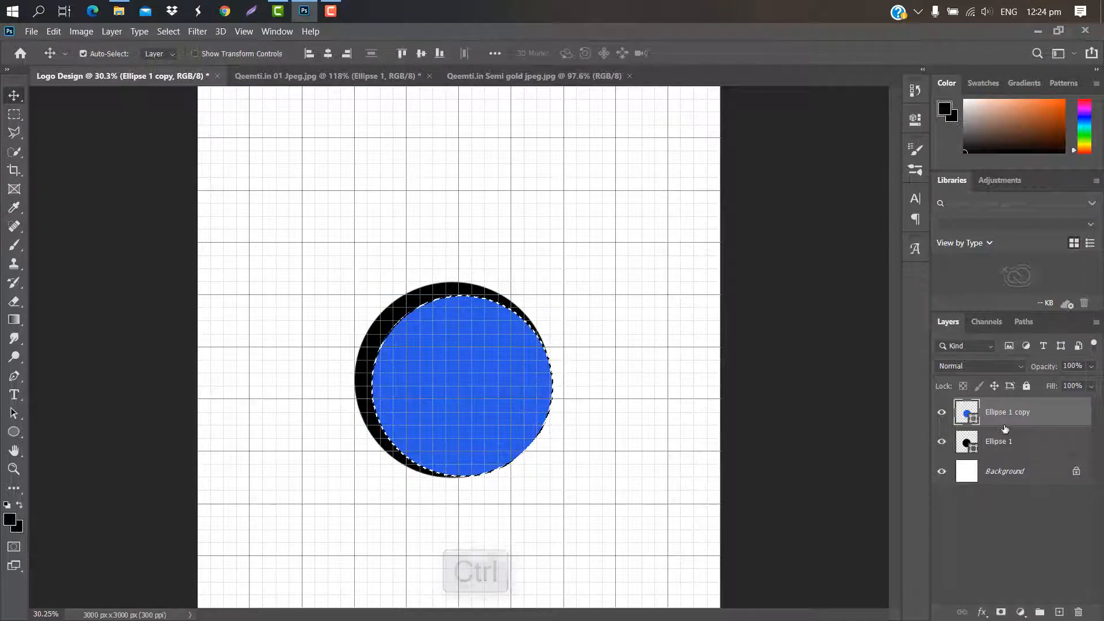
pyautogui.click(1026, 441)
pyautogui.rightClick(1029, 440)
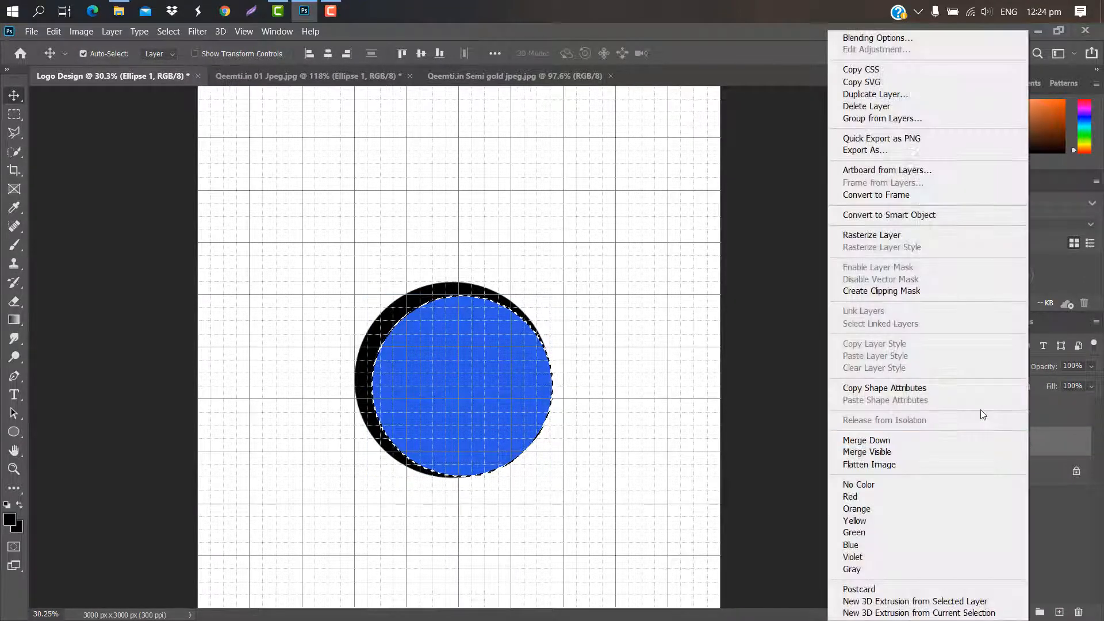
pyautogui.click(886, 235)
pyautogui.press('Delete')
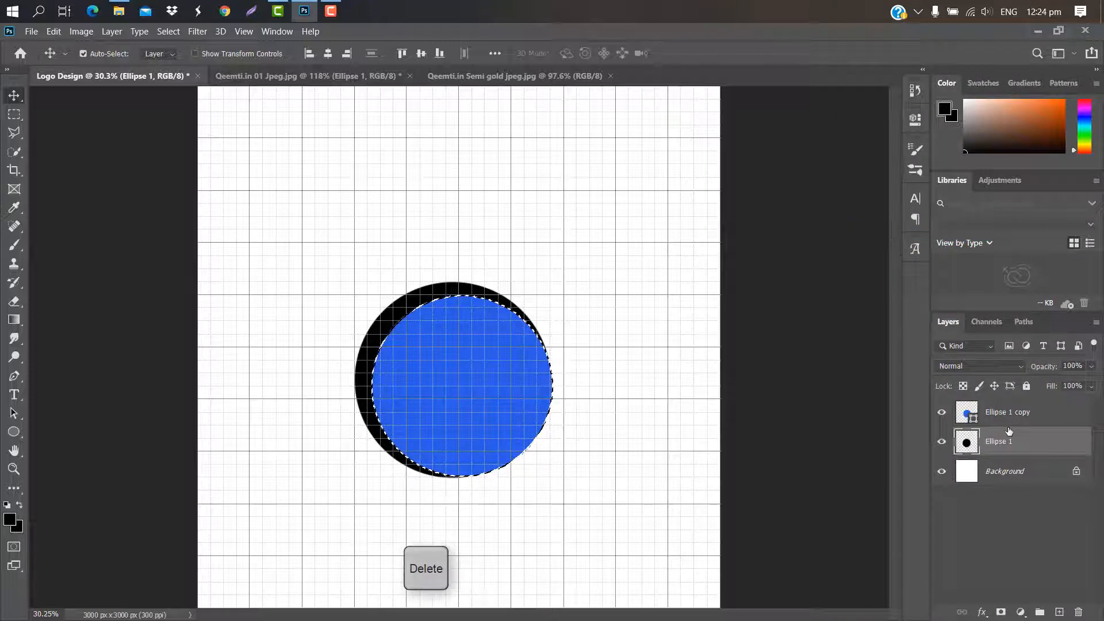
# Delete the blue circle layer and clear the selection
pyautogui.click(1046, 415)
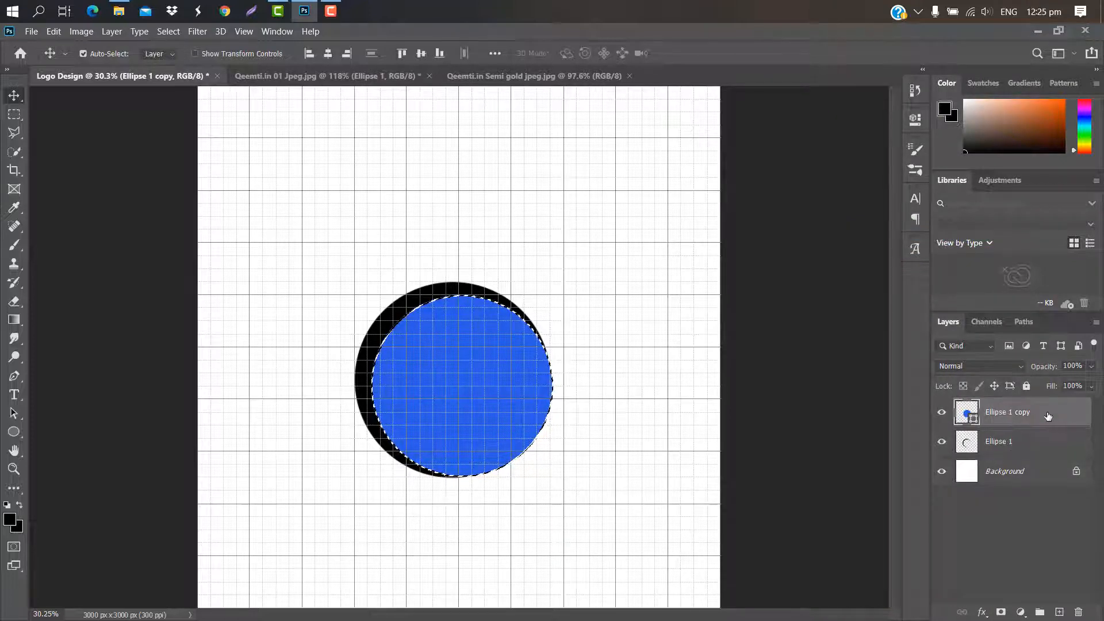
pyautogui.moveTo(1048, 416); pyautogui.dragTo(1079, 612)
pyautogui.hotkey('ctrl', 'd')
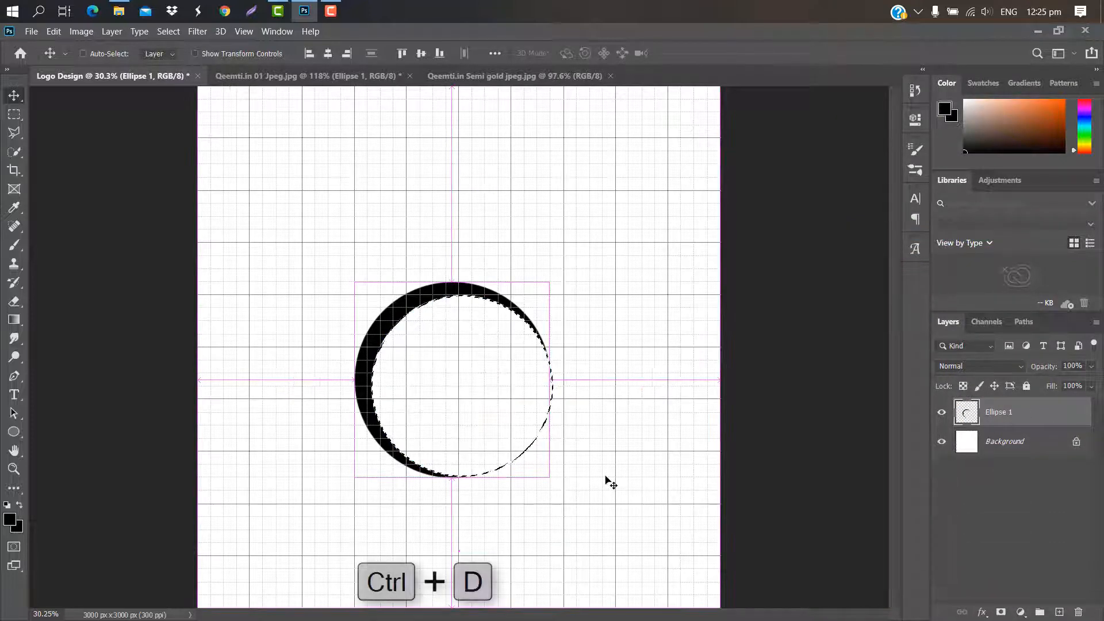
# Duplicate the crescent and rotate the copy to the opposite side so both crescents interlock as a ring
pyautogui.moveTo(1043, 415); pyautogui.dragTo(1059, 611)
pyautogui.hotkey('ctrl', 't')
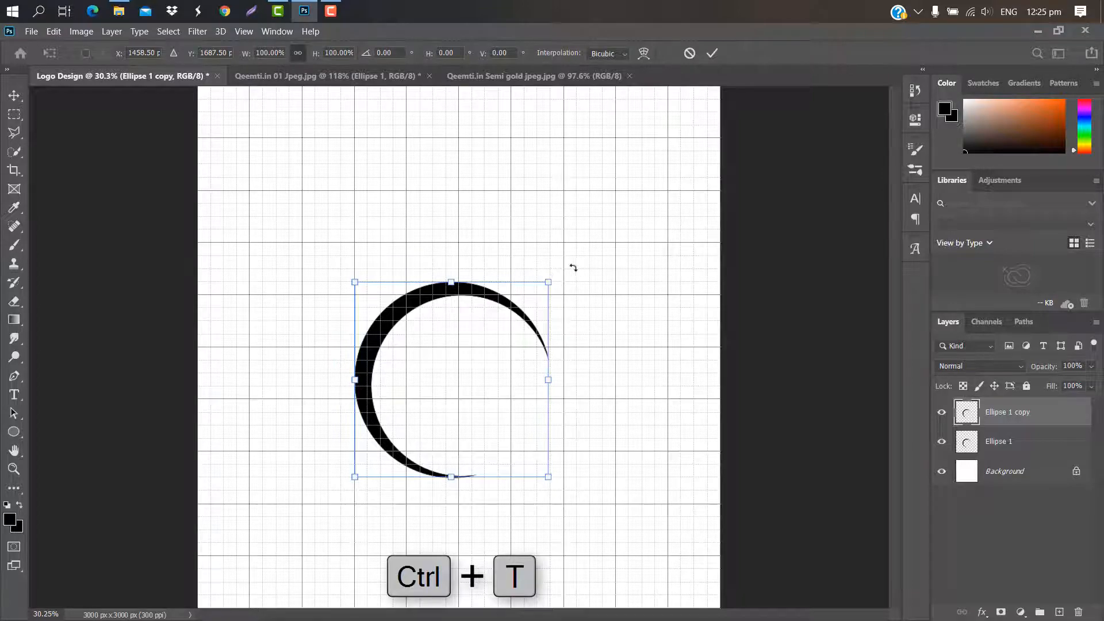
pyautogui.moveTo(573, 267); pyautogui.dragTo(461, 365)
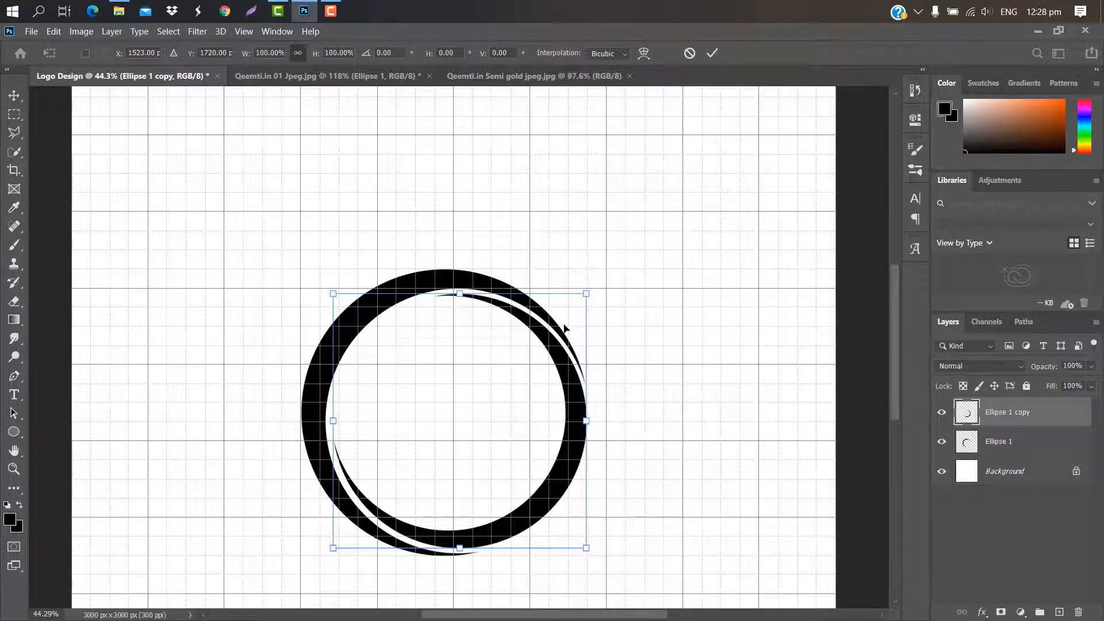
pyautogui.click(712, 53)
# Draw a black square of 342 px by 342 px with the Rectangle tool in the empty area above the ring
pyautogui.scroll(-1, 606, 212)
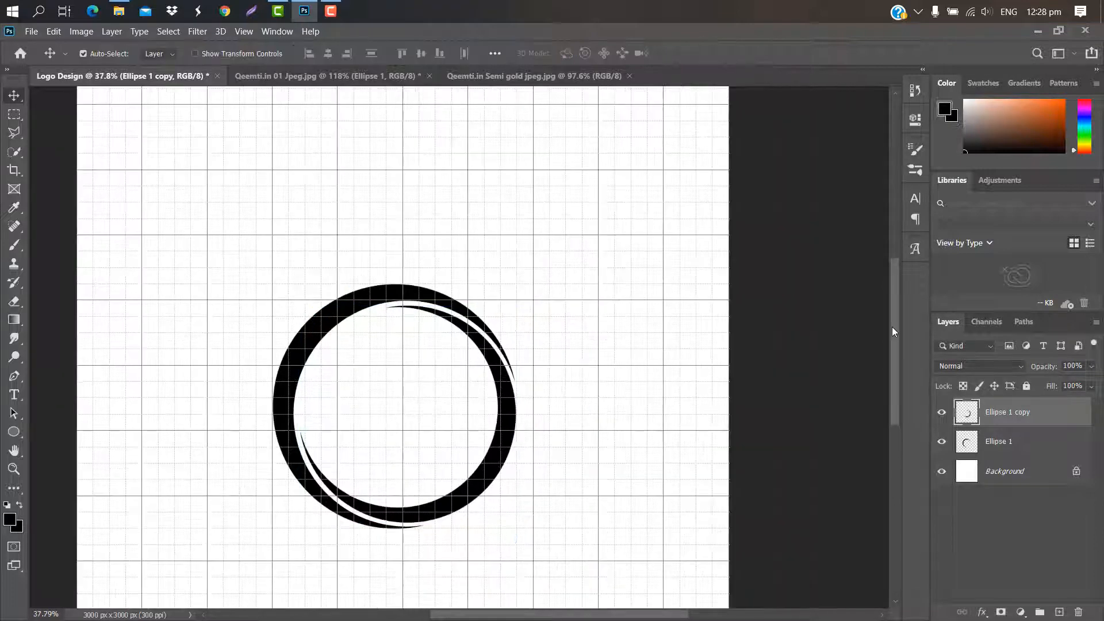
pyautogui.moveTo(892, 330); pyautogui.dragTo(890, 288)
pyautogui.scroll(1, 394, 382)
pyautogui.press('p')
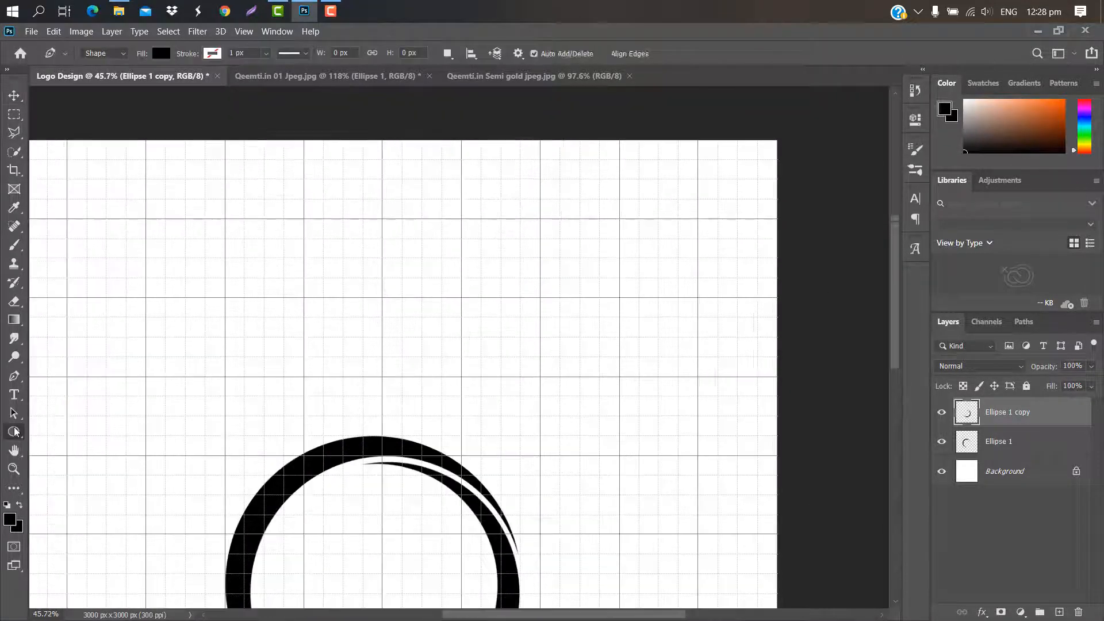
pyautogui.rightClick(15, 431)
pyautogui.click(78, 429)
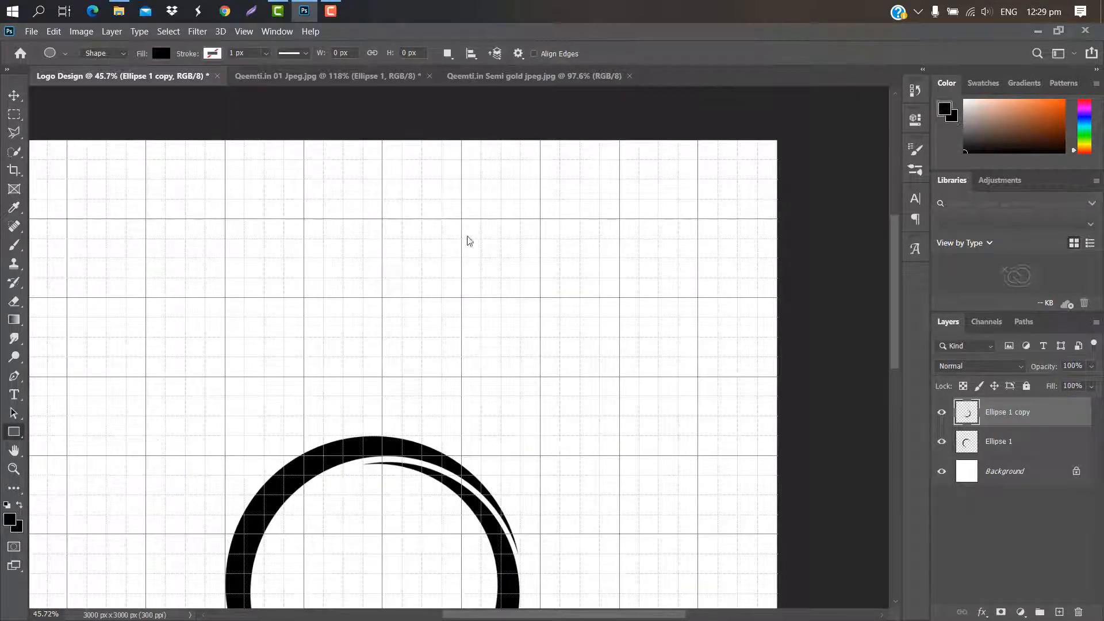
pyautogui.moveTo(498, 202); pyautogui.dragTo(639, 276)
# Rotate the square 45 degrees into a diamond and centre it on the vertical grid line
pyautogui.hotkey('ctrl', 't')
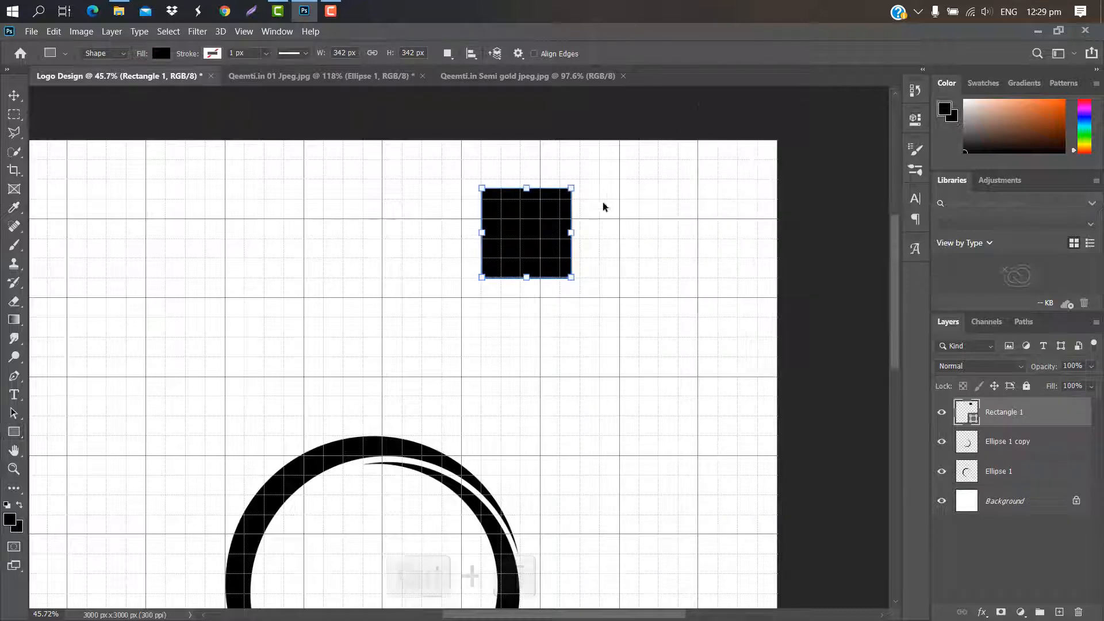
pyautogui.moveTo(590, 177); pyautogui.dragTo(532, 159)
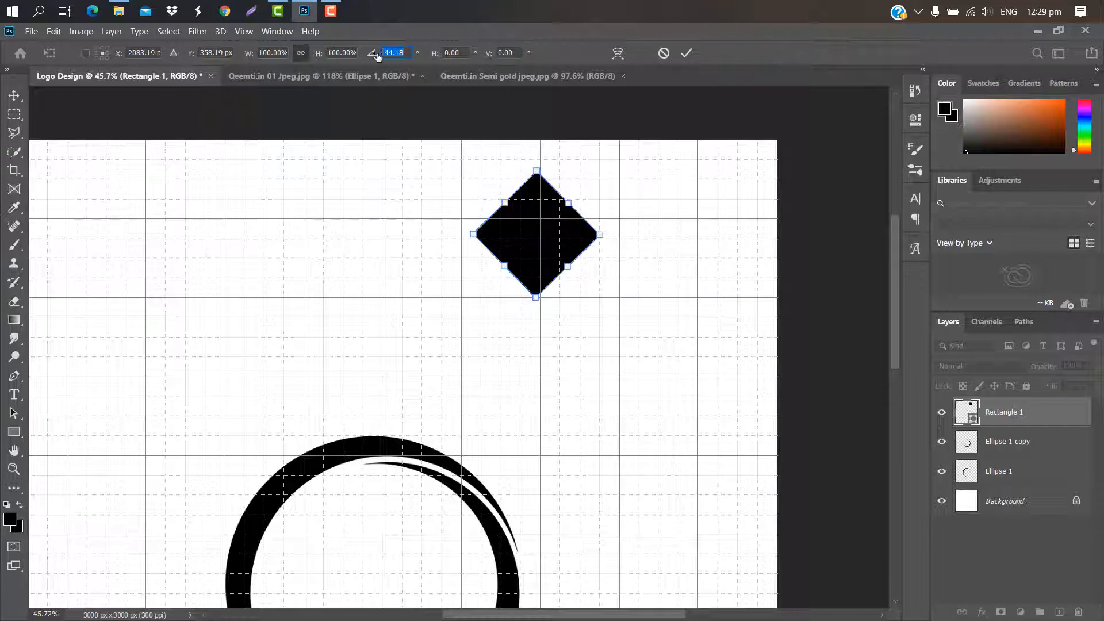
pyautogui.write('45')
pyautogui.moveTo(550, 229); pyautogui.dragTo(550, 185)
pyautogui.press('Return')
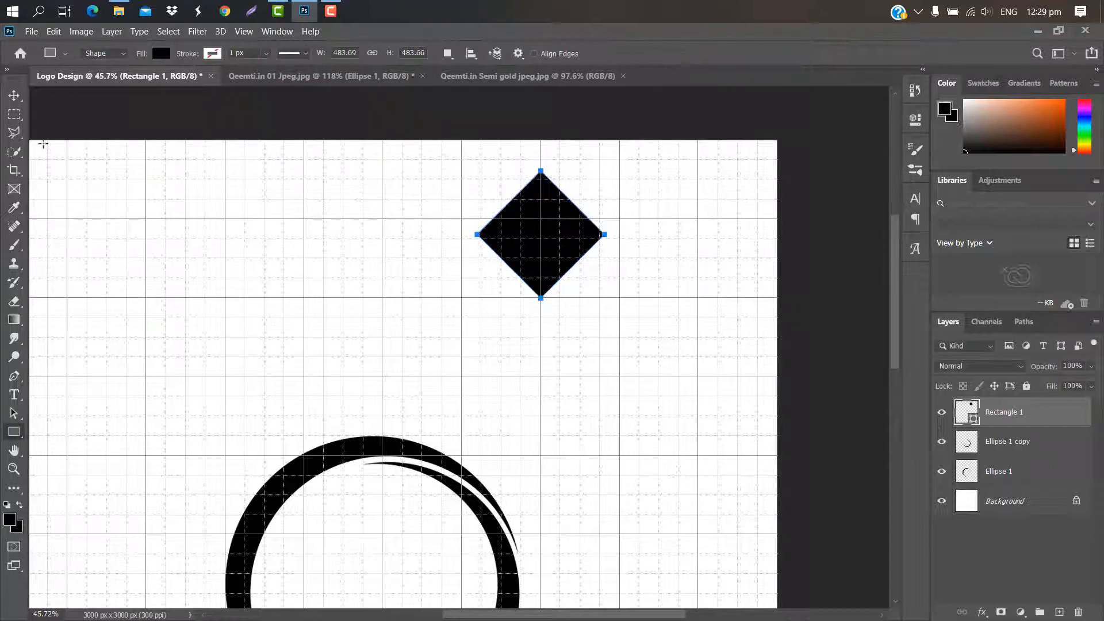
# Rasterize the diamond, delete its left half with a rectangular marquee along the grid line, and deselect
pyautogui.click(12, 117)
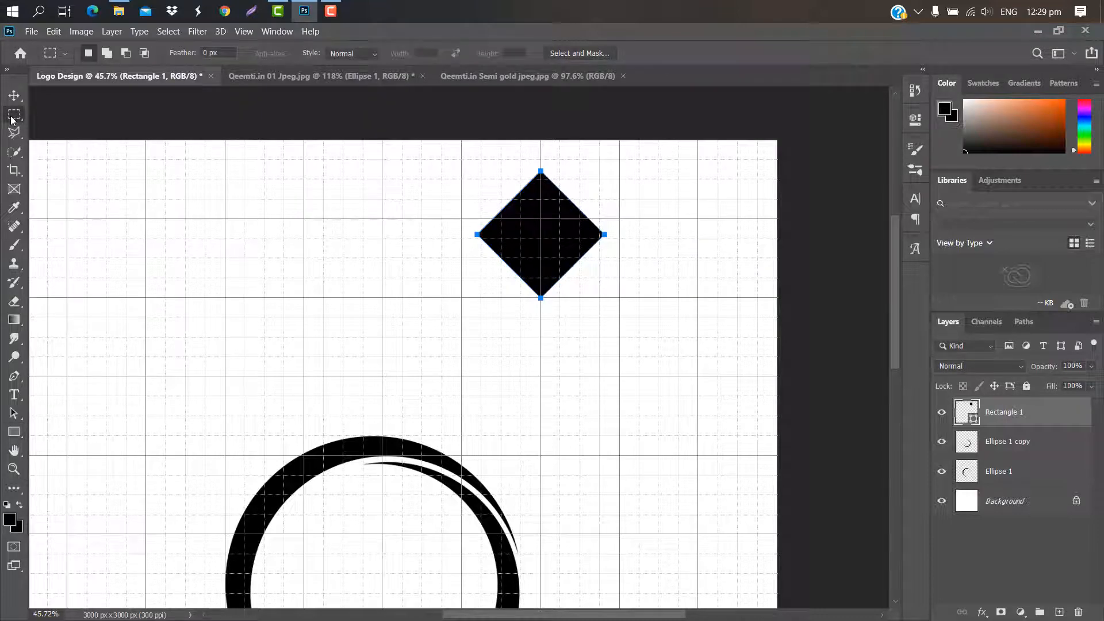
pyautogui.rightClick(1074, 417)
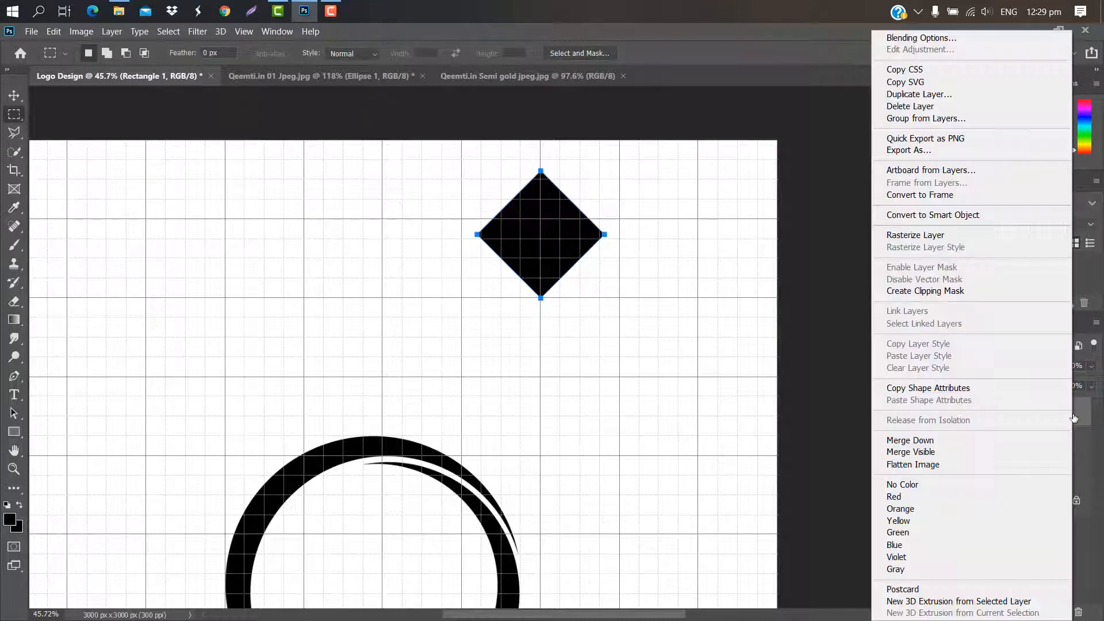
pyautogui.click(924, 236)
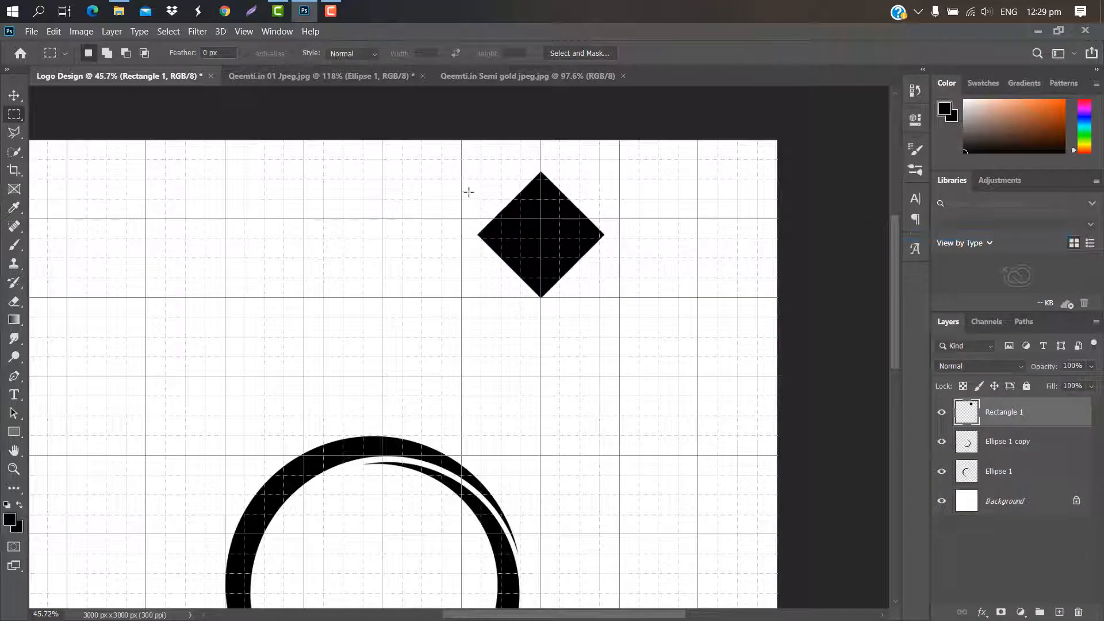
pyautogui.moveTo(512, 184); pyautogui.dragTo(541, 316)
pyautogui.press('Delete')
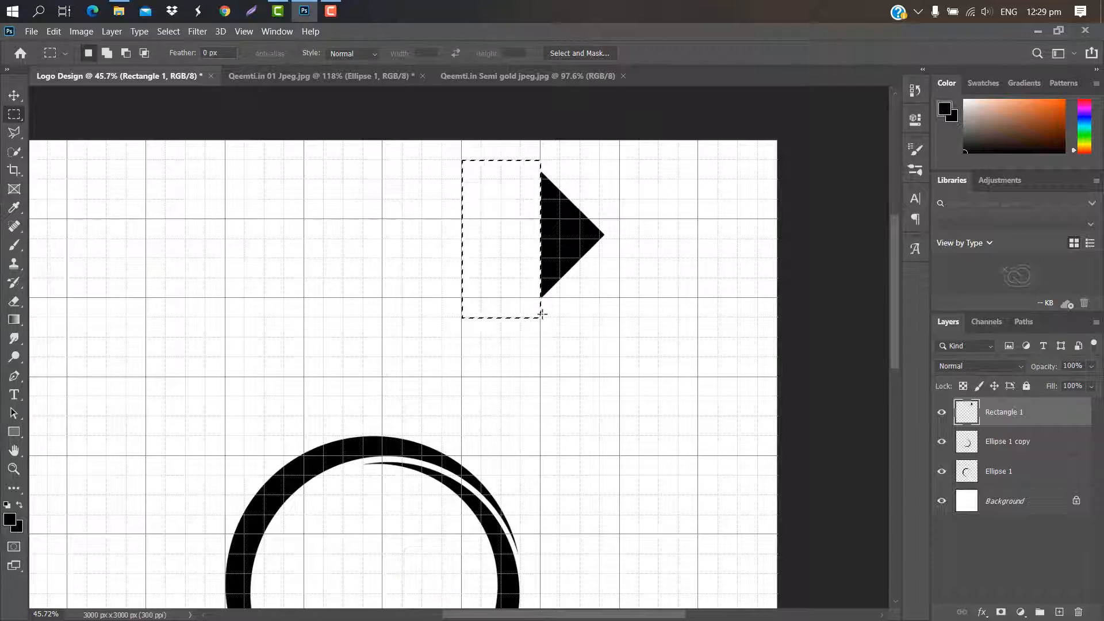
pyautogui.hotkey('ctrl', 'd')
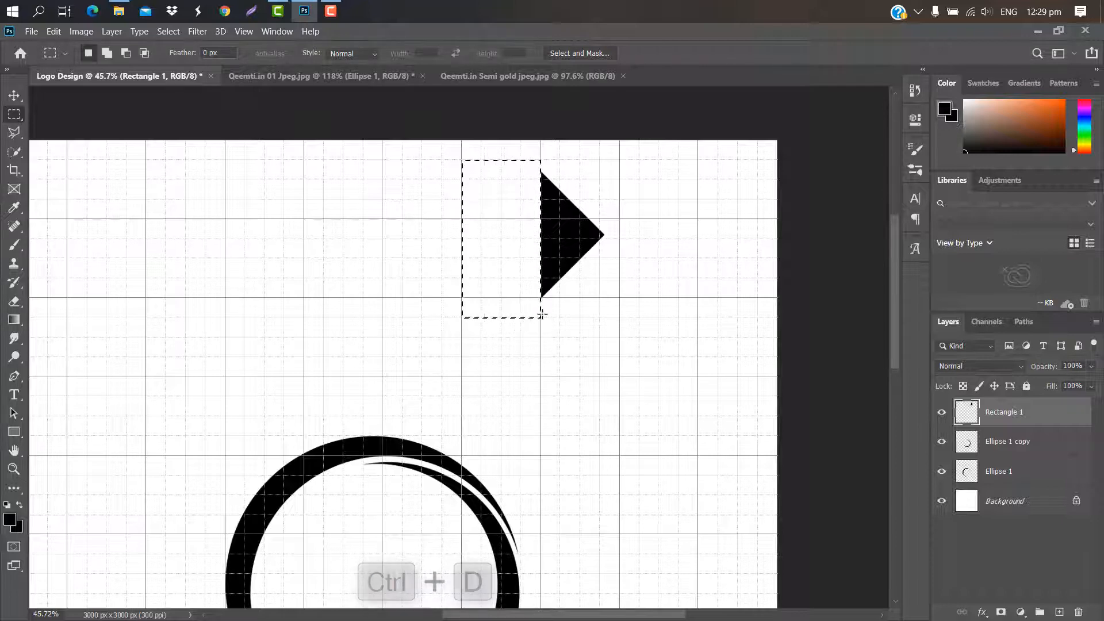
# Rotate the triangle 90 degrees so it points down and move it left, above the ring
pyautogui.hotkey('ctrl', 't')
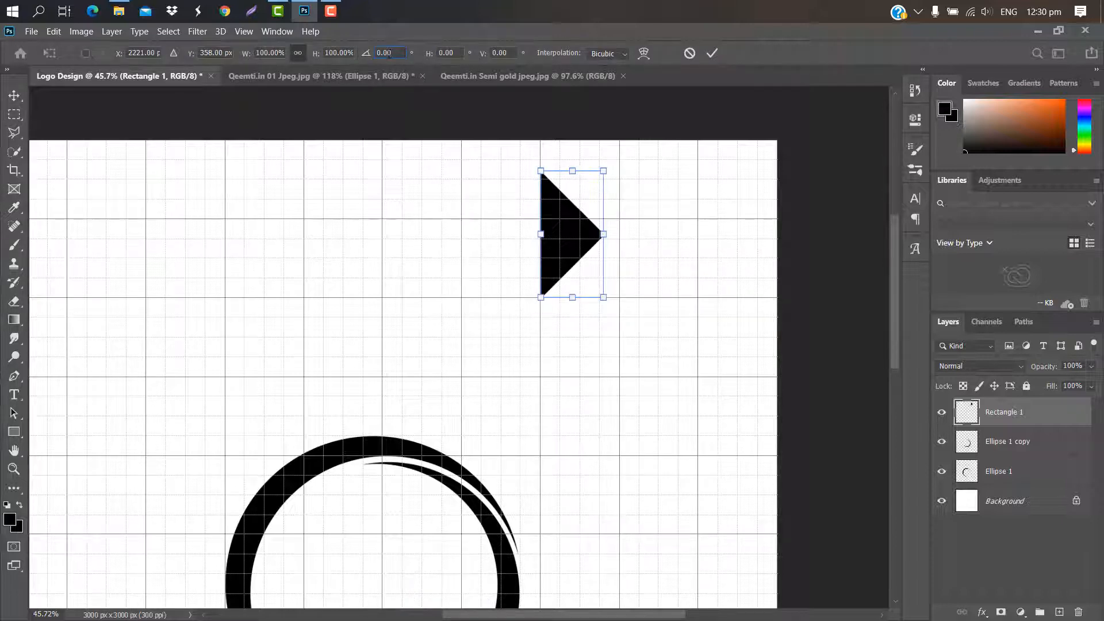
pyautogui.write('90')
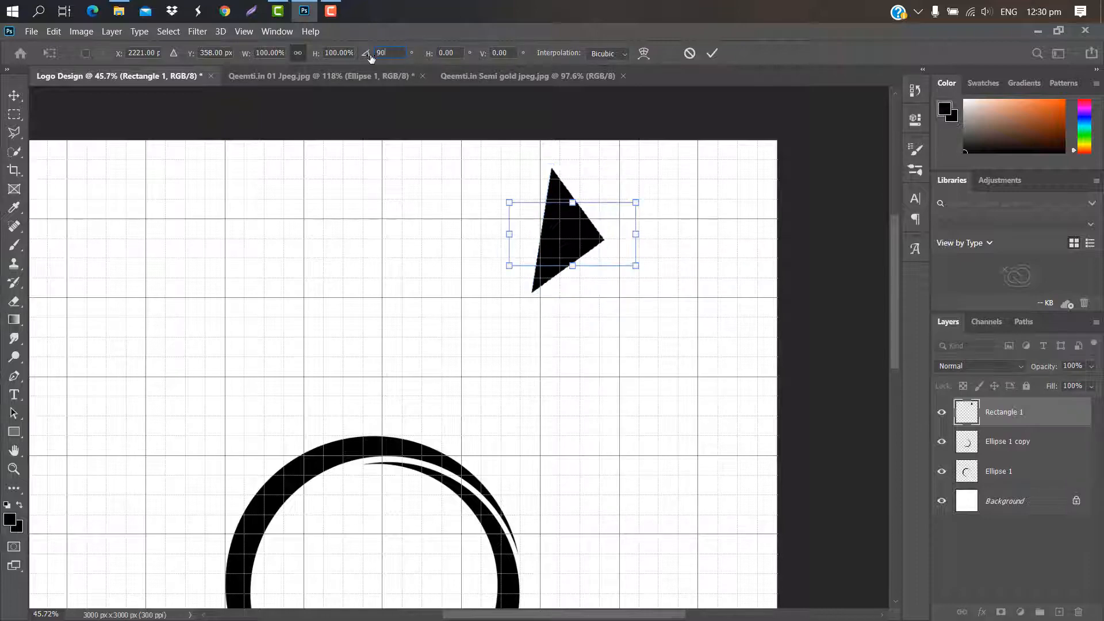
pyautogui.press('Return')
pyautogui.moveTo(579, 233); pyautogui.dragTo(506, 247)
pyautogui.press('Return')
# Scale the downward triangle to about half size and move it up and left, to about X 1687, Y 290 px
pyautogui.hotkey('ctrl', 't')
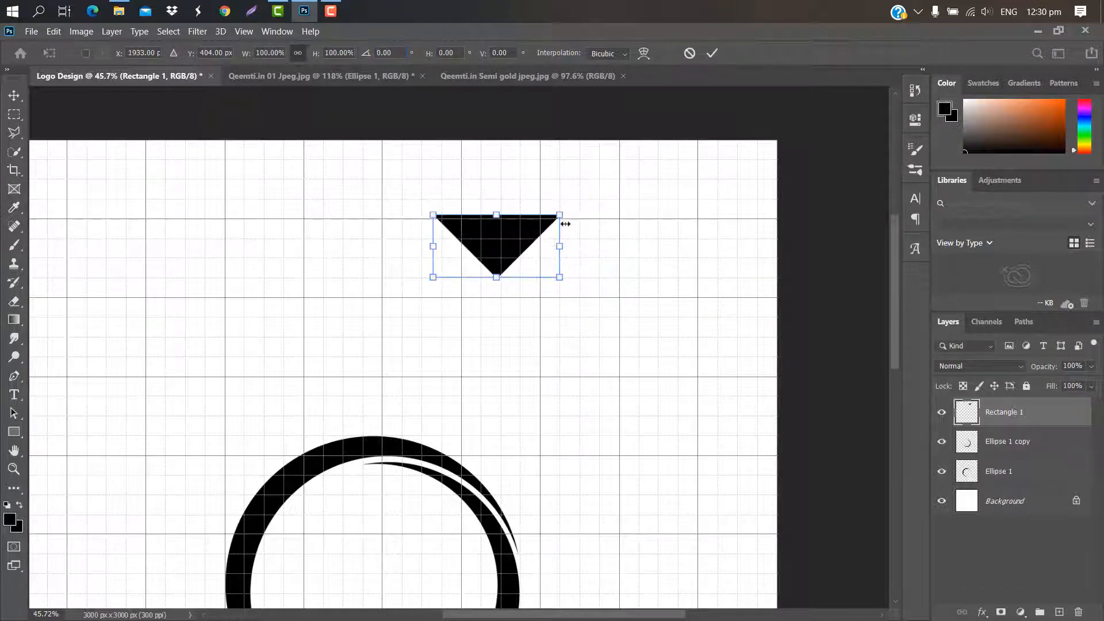
pyautogui.moveTo(561, 224); pyautogui.dragTo(503, 227)
pyautogui.scroll(7, 486, 245)
pyautogui.moveTo(456, 230); pyautogui.dragTo(387, 171)
pyautogui.click(711, 53)
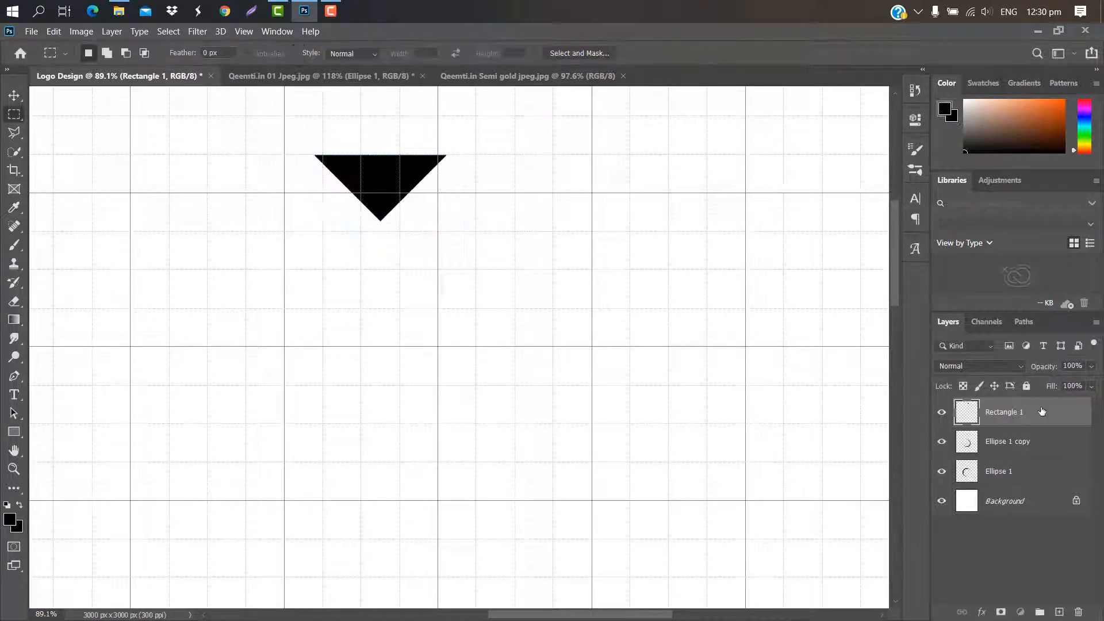
# Duplicate the triangle, rotate the copy 180° to point up, and place it right of the original with a narrow diagonal gap
pyautogui.moveTo(1042, 411); pyautogui.dragTo(1060, 612)
pyautogui.hotkey('ctrl', 't')
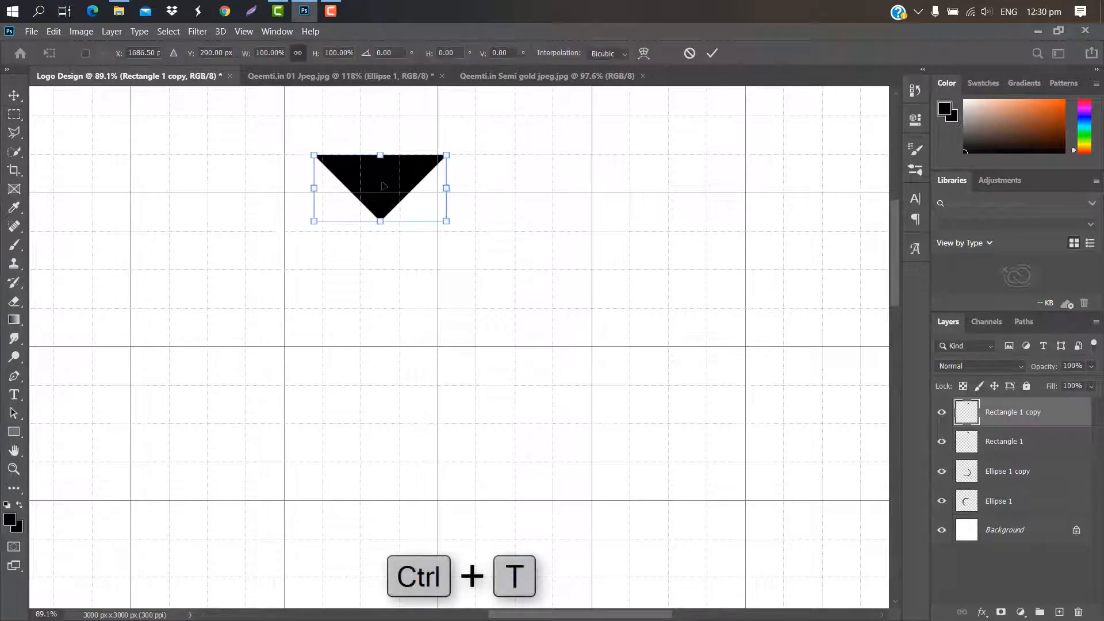
pyautogui.moveTo(442, 184); pyautogui.dragTo(539, 184)
pyautogui.rightClick(465, 178)
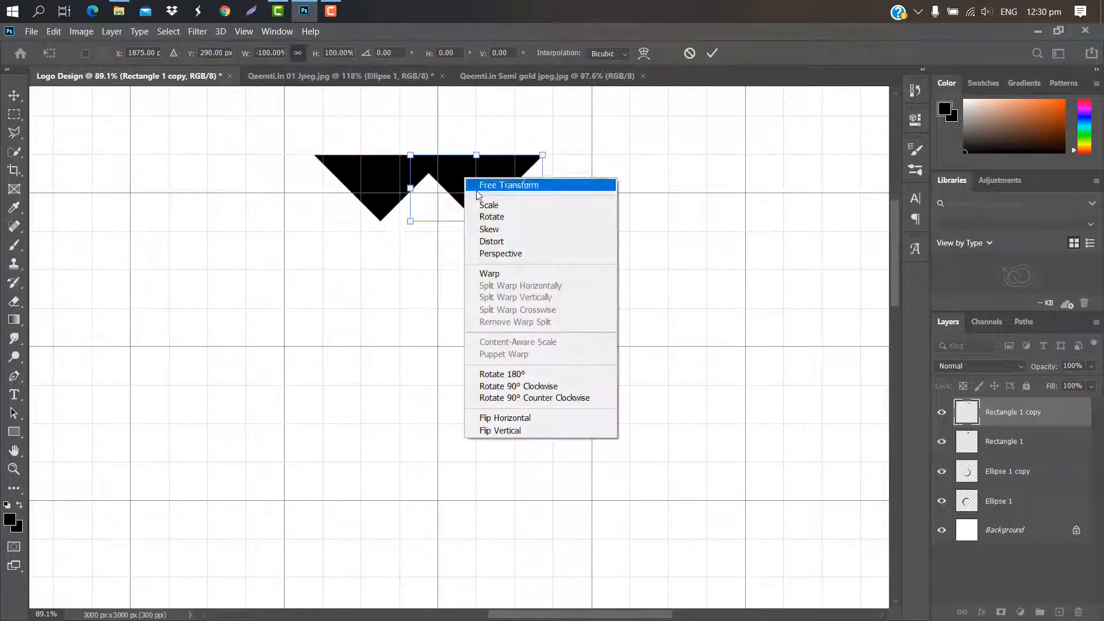
pyautogui.click(517, 374)
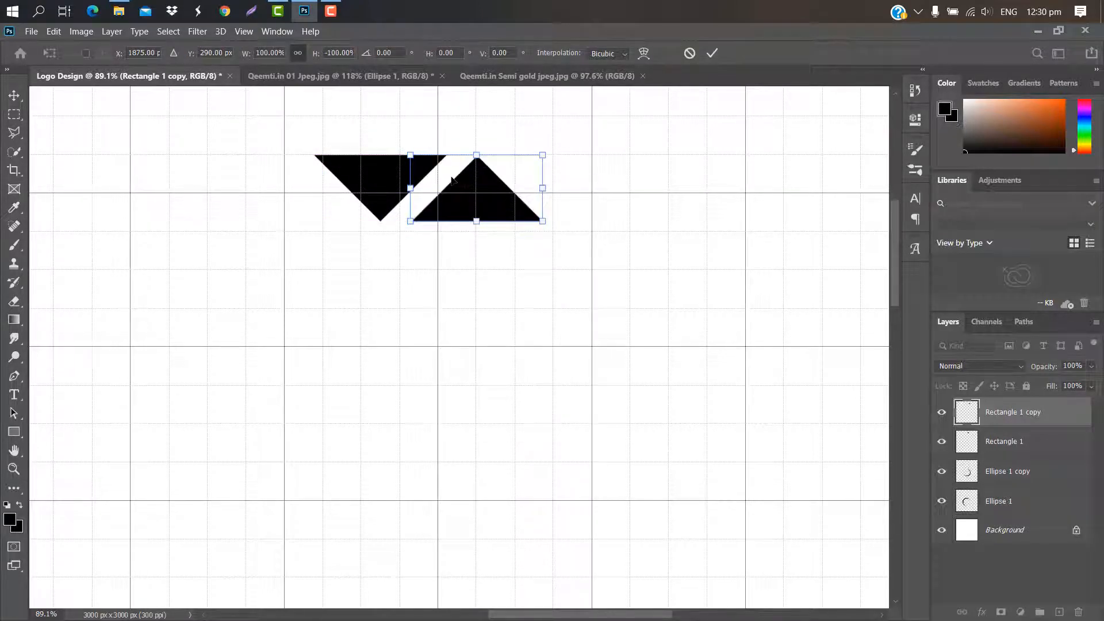
pyautogui.moveTo(452, 180); pyautogui.dragTo(458, 181)
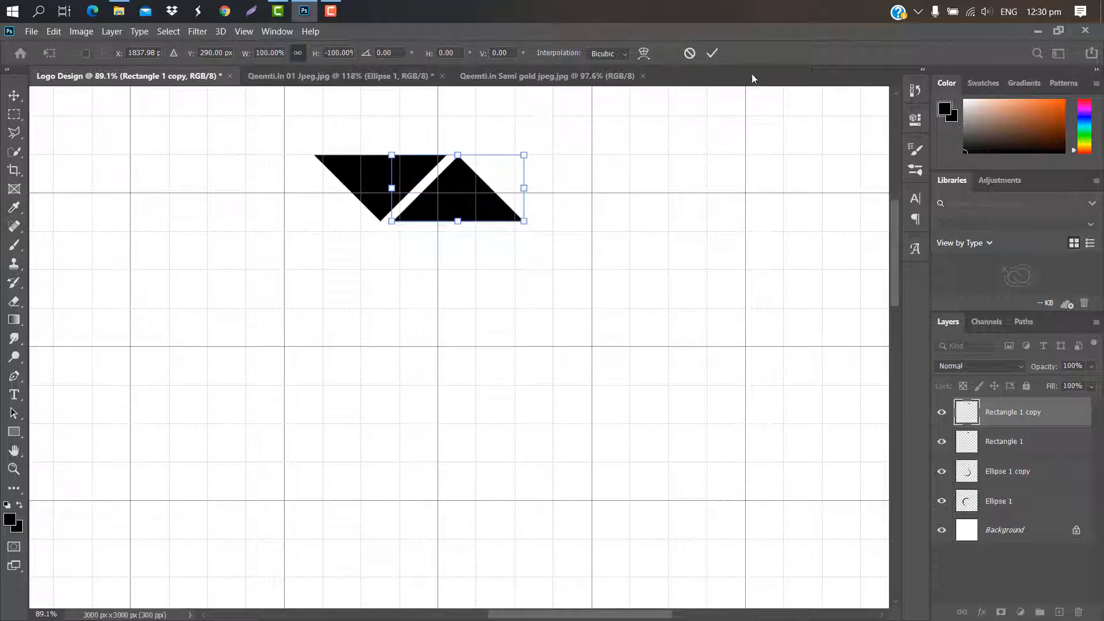
pyautogui.click(712, 54)
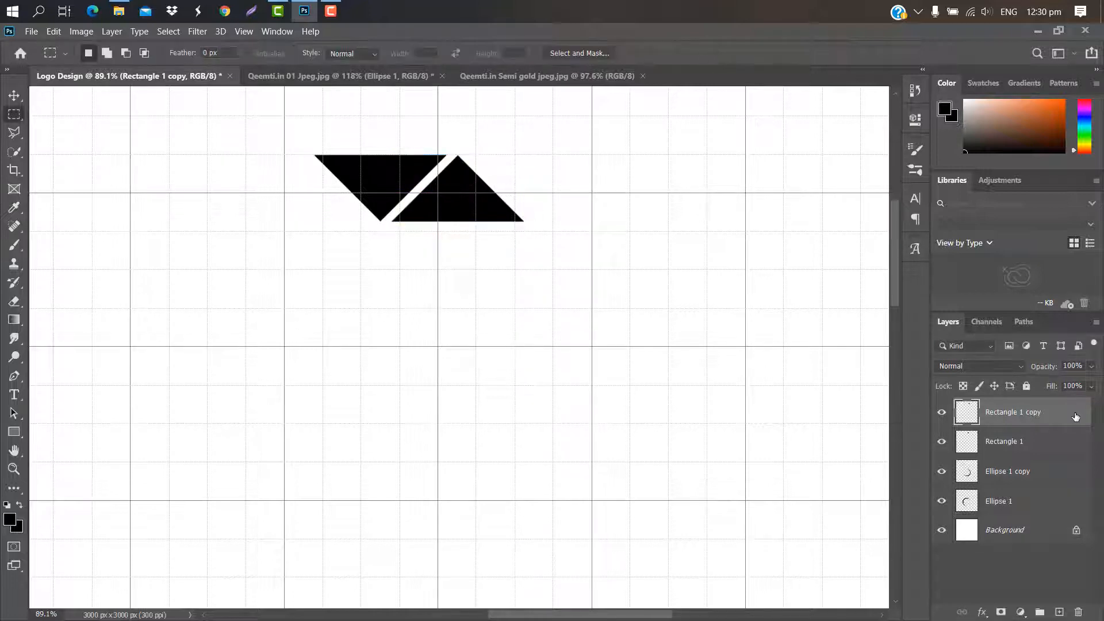
# Duplicate the upward-pointing triangle and place the copy left of the downward one with a matching narrow gap
pyautogui.moveTo(1067, 414); pyautogui.dragTo(1059, 611)
pyautogui.hotkey('ctrl', 't')
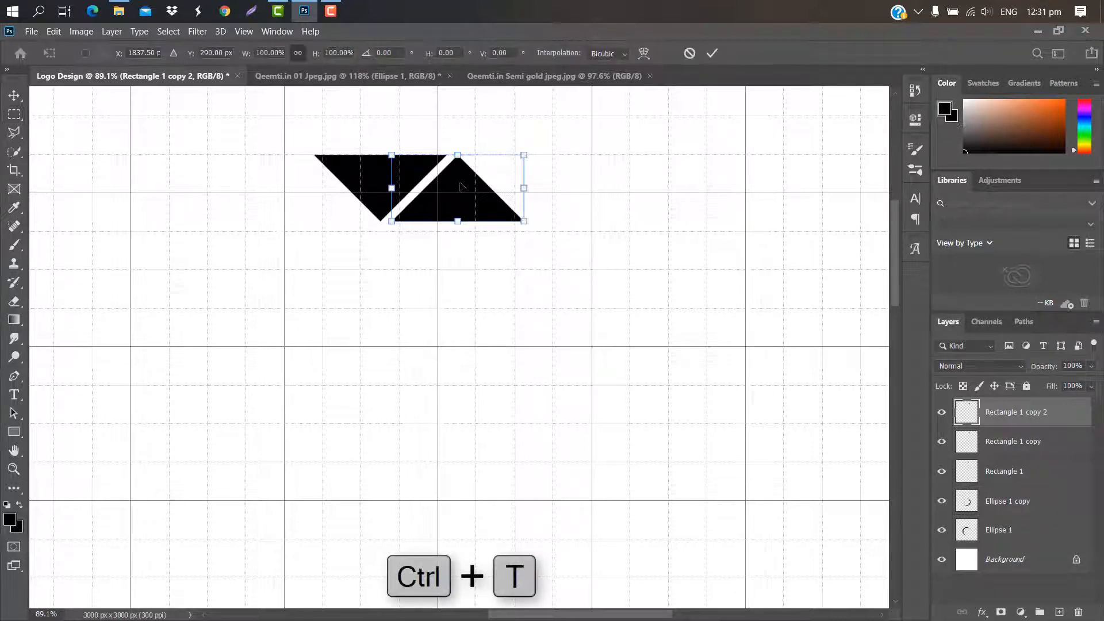
pyautogui.moveTo(435, 173); pyautogui.dragTo(425, 173)
pyautogui.moveTo(361, 184); pyautogui.dragTo(306, 189)
pyautogui.click(711, 53)
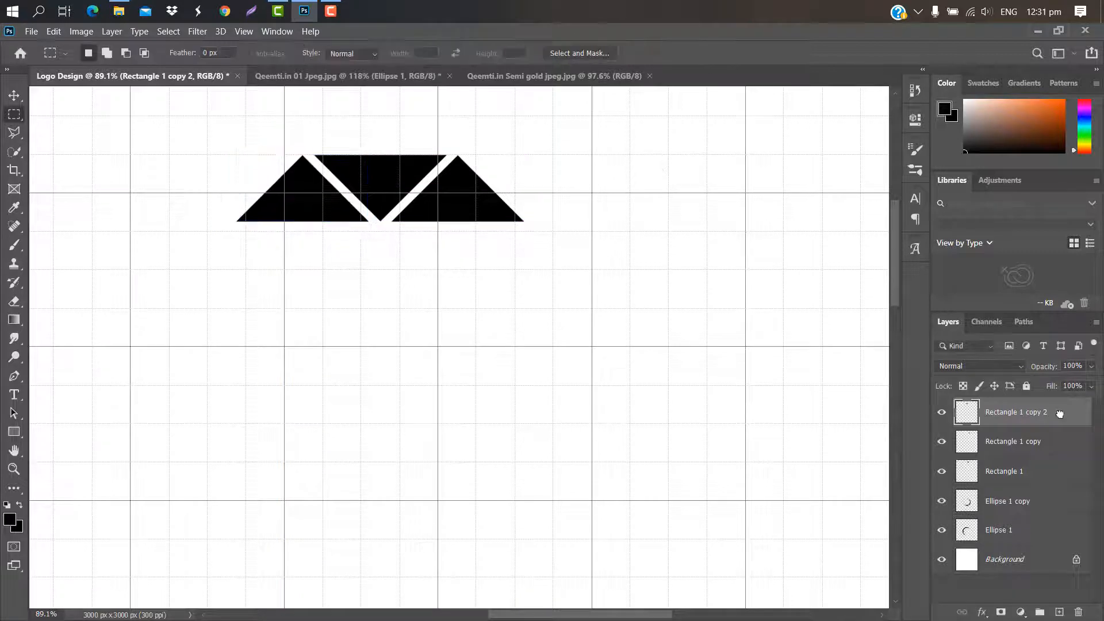
# Duplicate the leftmost triangle, rotate the copy 180° to point down, and place it at the row's right end, about X 1989 px
pyautogui.hotkey('ctrl', 'j')
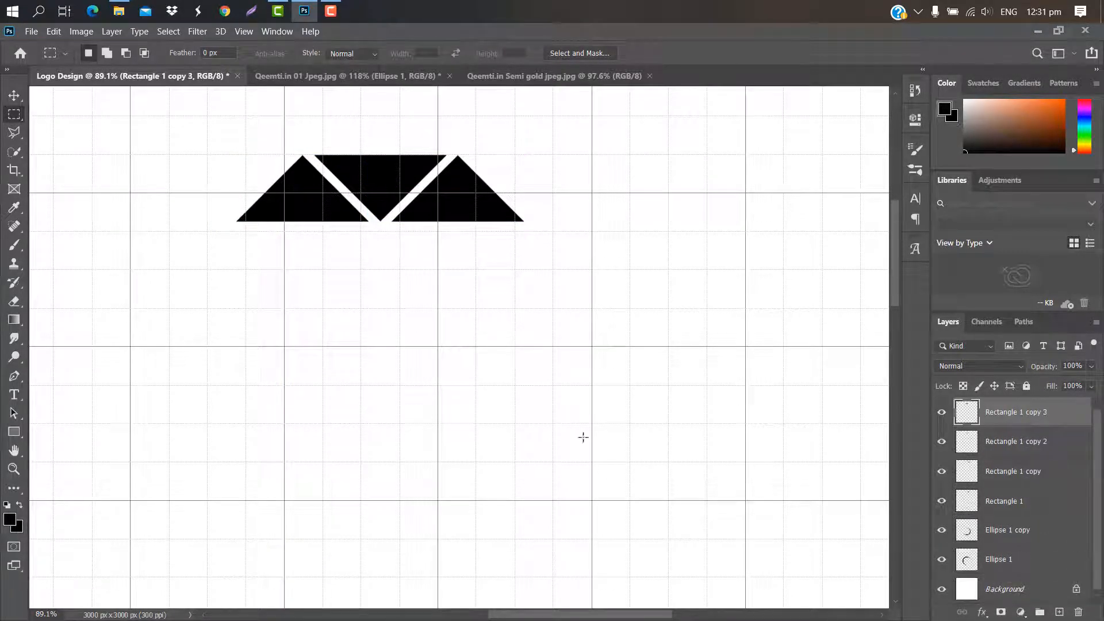
pyautogui.hotkey('ctrl', 't')
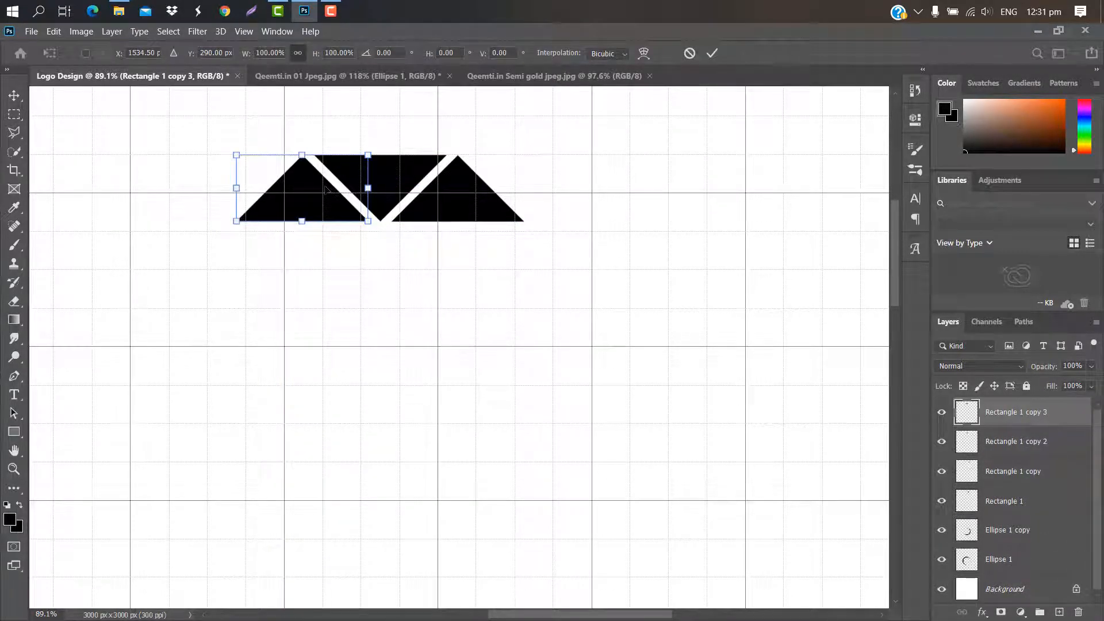
pyautogui.rightClick(326, 188)
pyautogui.click(368, 383)
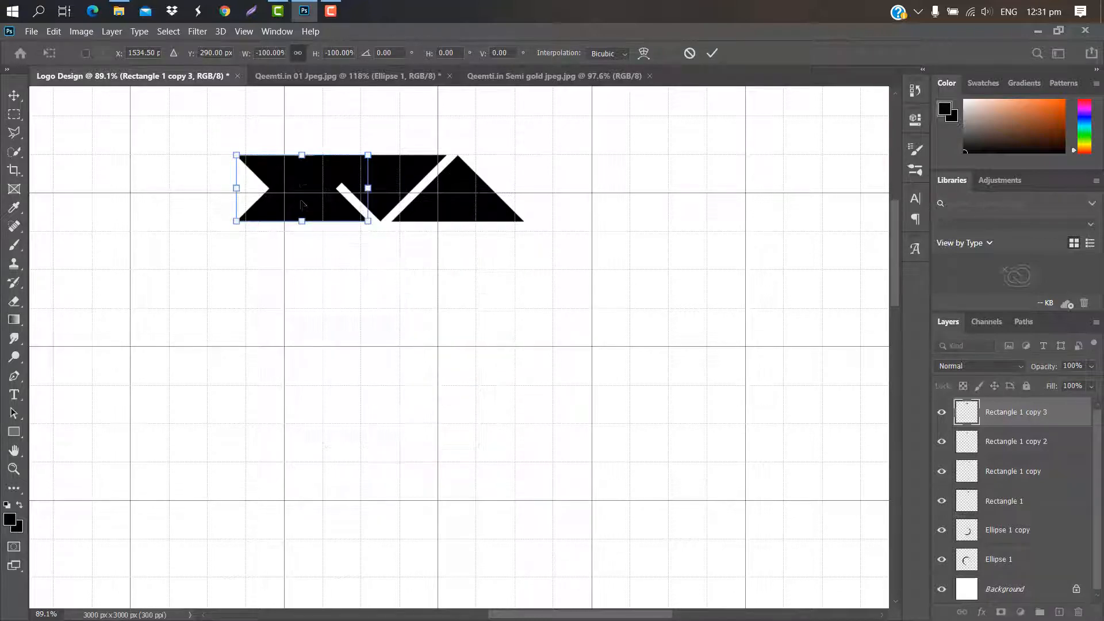
pyautogui.moveTo(305, 180); pyautogui.dragTo(539, 180)
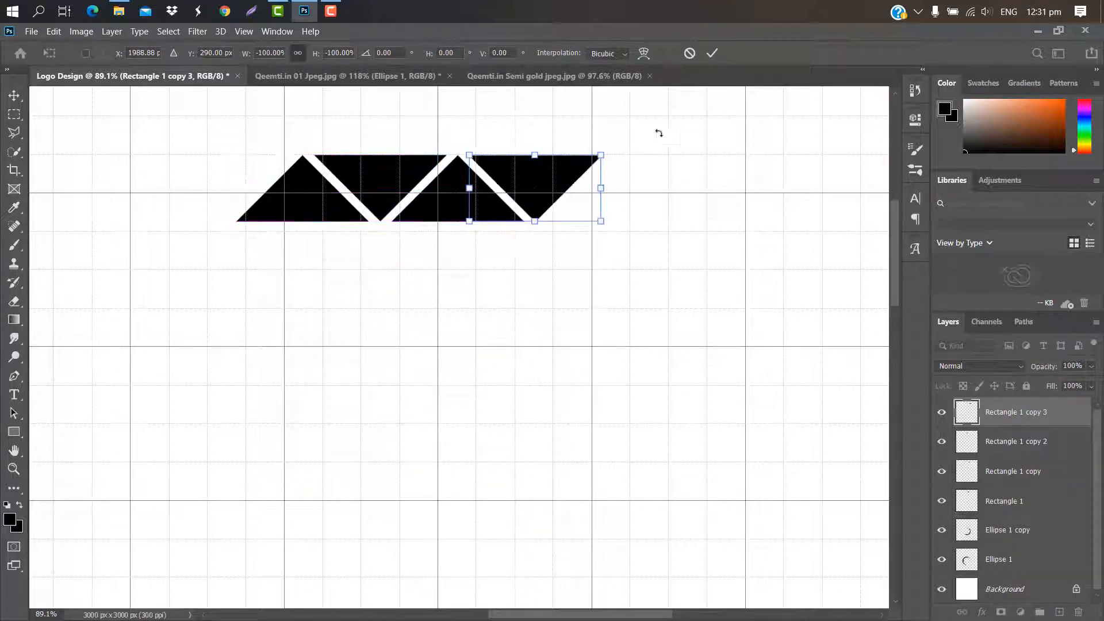
pyautogui.click(713, 53)
# Duplicate the new downward triangle, rotate the copy 180° to point up, and place it at the row's right end with a matching gap
pyautogui.moveTo(1055, 415); pyautogui.dragTo(1059, 612)
pyautogui.hotkey('ctrl', 't')
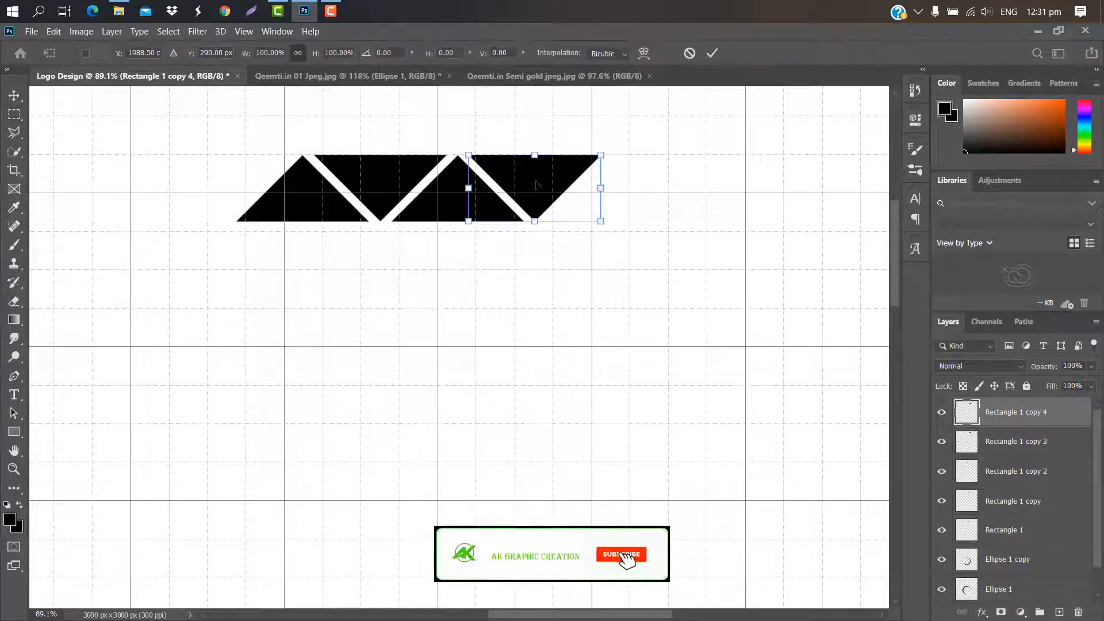
pyautogui.rightClick(536, 184)
pyautogui.click(575, 378)
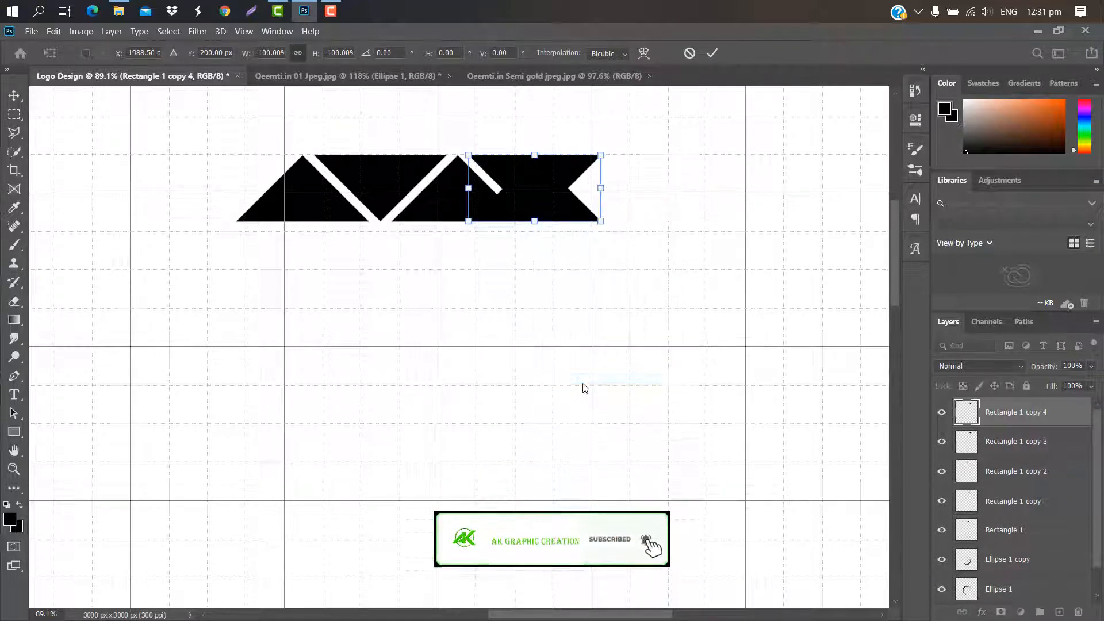
pyautogui.moveTo(546, 204); pyautogui.dragTo(623, 204)
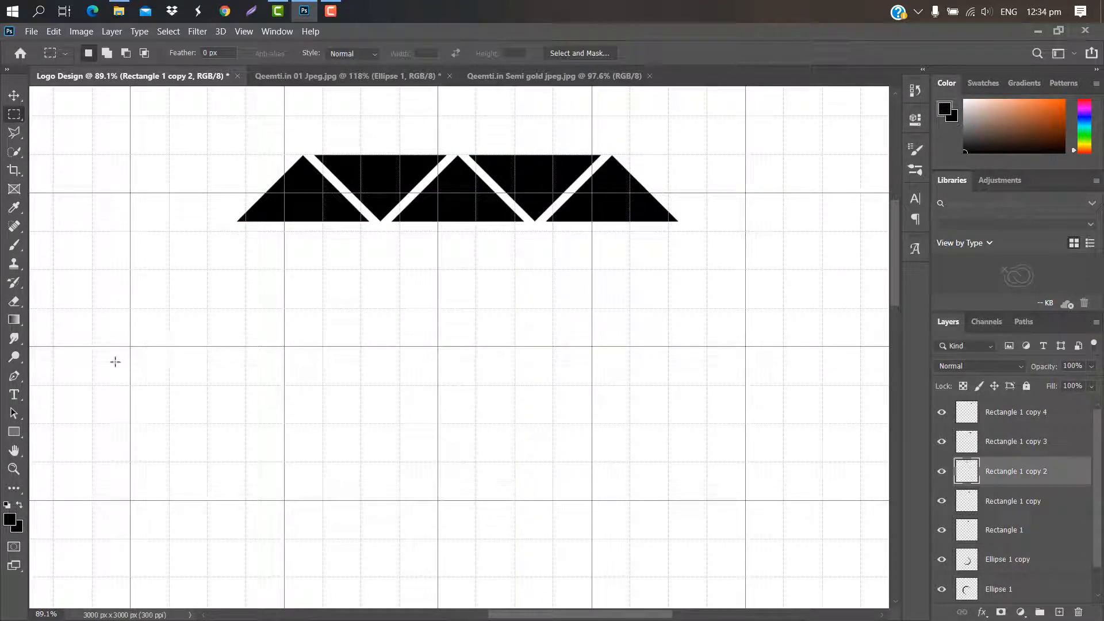
# Draw two black Pen tool shapes below the row: a central downward triangle and a slanted right facet about 411 by 450 px
pyautogui.click(15, 376)
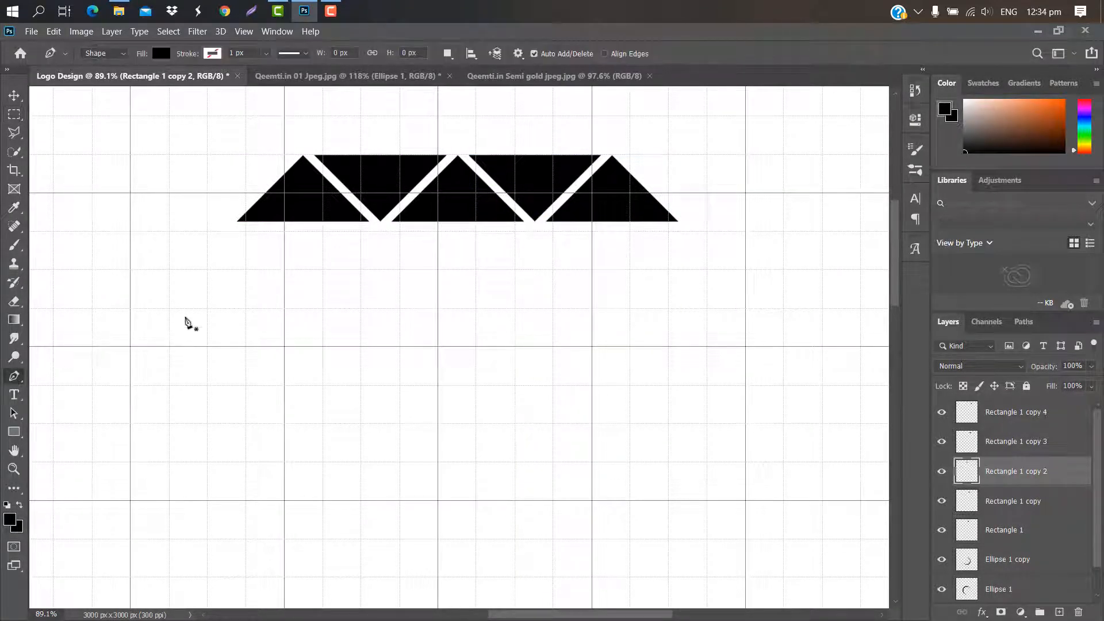
pyautogui.click(387, 232)
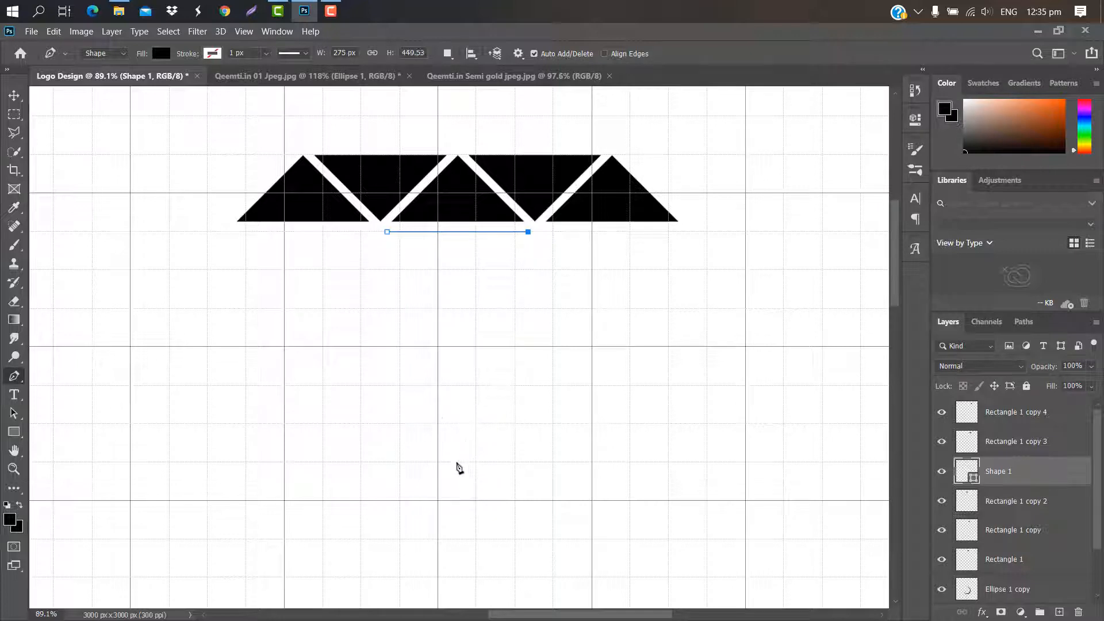
pyautogui.click(457, 462)
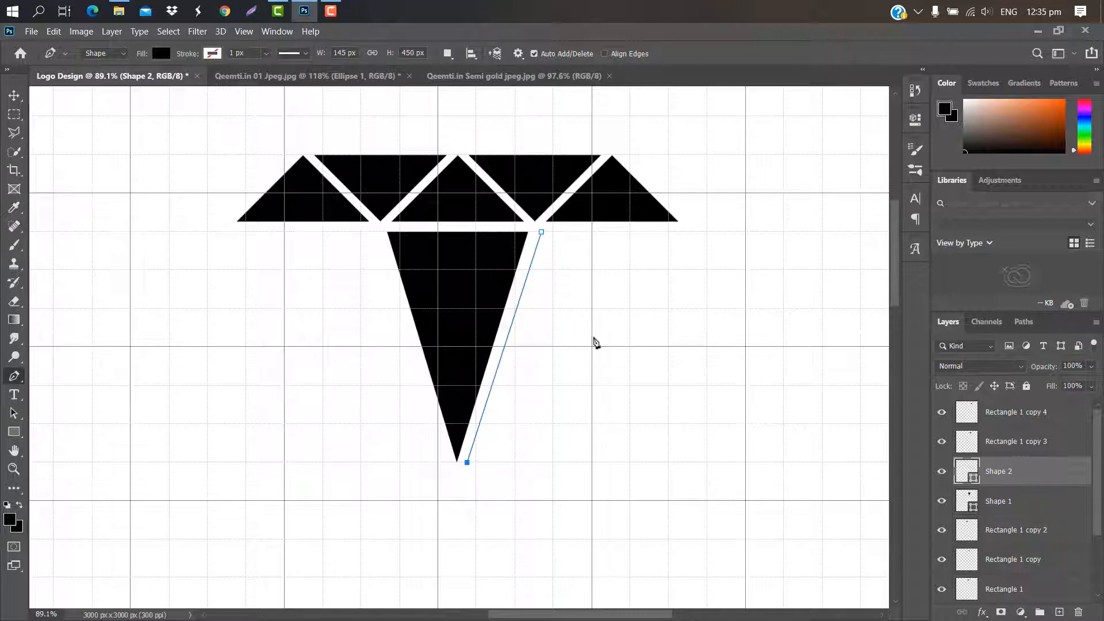
pyautogui.click(678, 232)
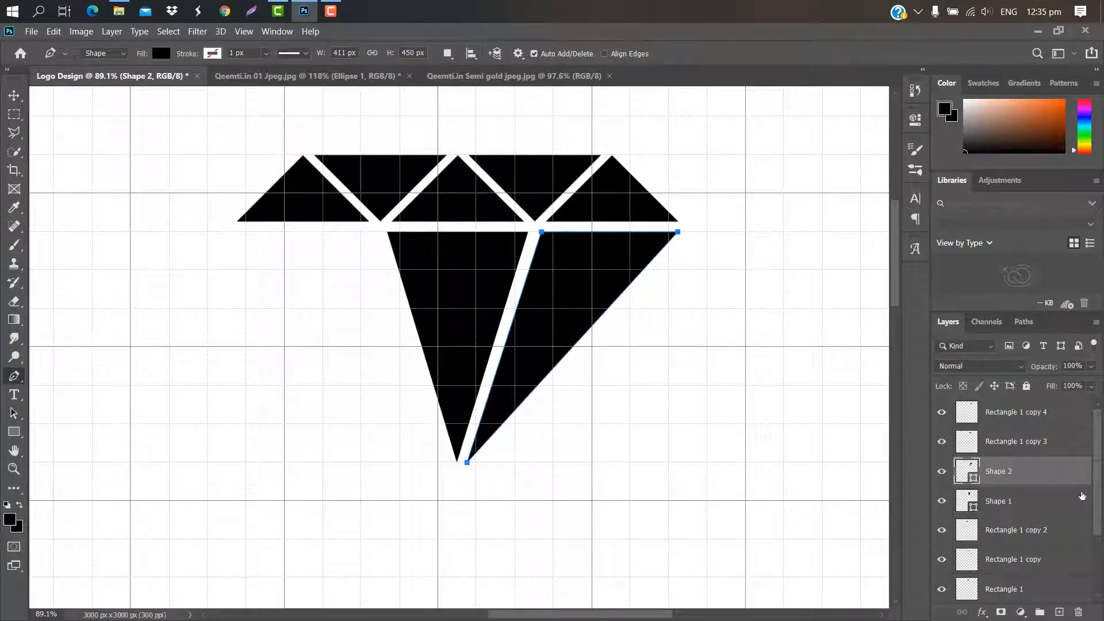
# Move the two pen-drawn facet layers to the top of the layer stack and duplicate the right facet
pyautogui.moveTo(1034, 473); pyautogui.dragTo(1018, 416)
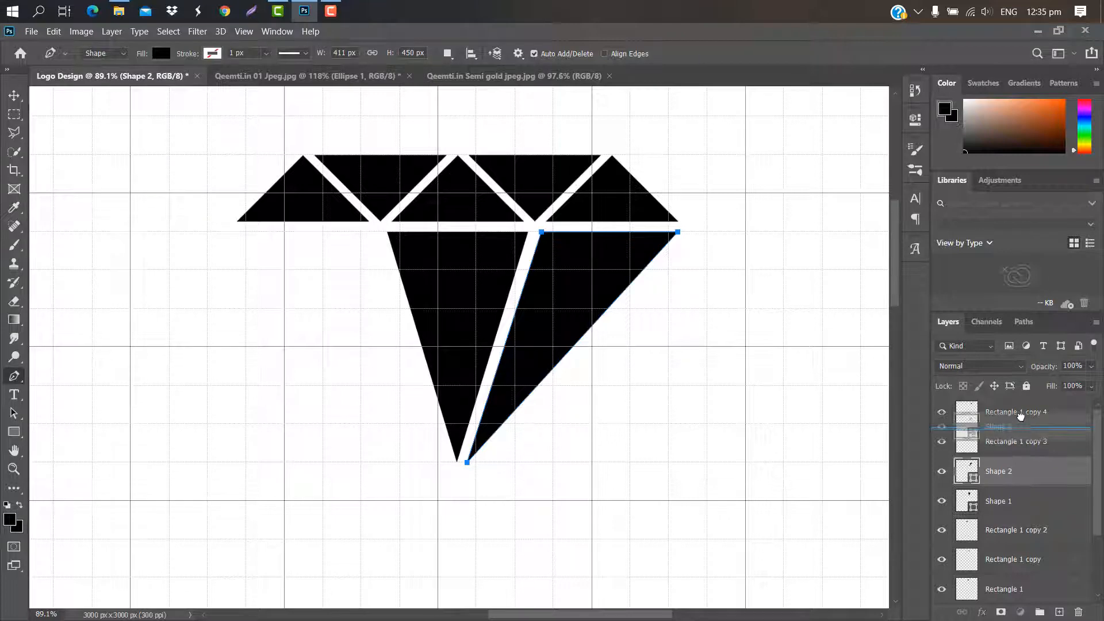
pyautogui.click(1036, 500)
pyautogui.moveTo(1039, 500); pyautogui.dragTo(1060, 613)
pyautogui.click(1047, 419)
# Flip the facet copy horizontally and move it left of the central triangle, mirroring the right facet to complete the diamond
pyautogui.hotkey('ctrl', 't')
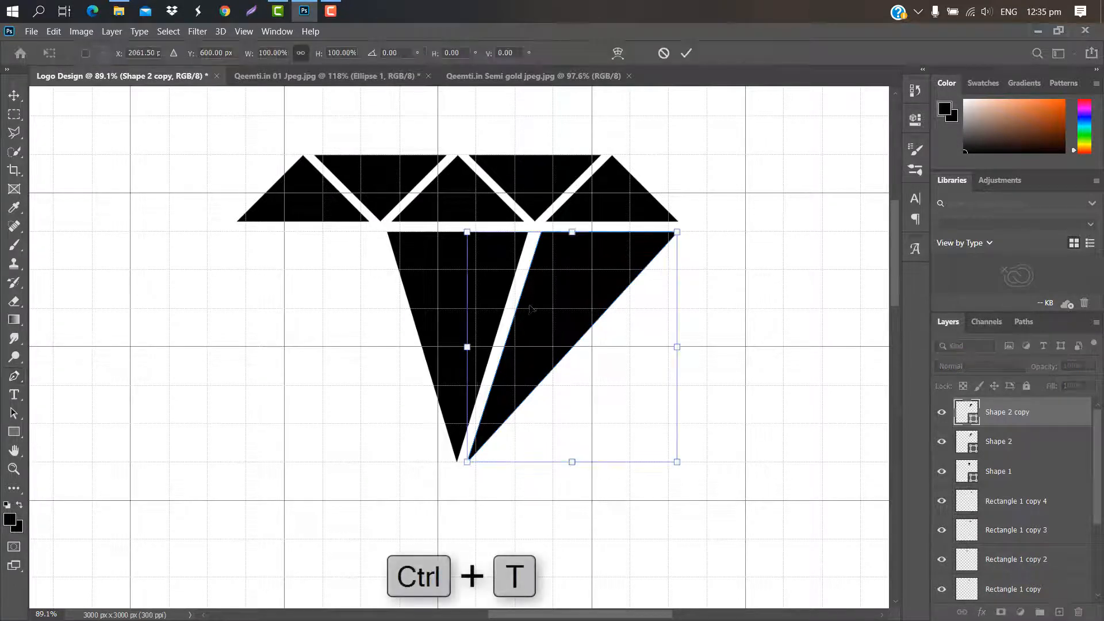
pyautogui.rightClick(529, 310)
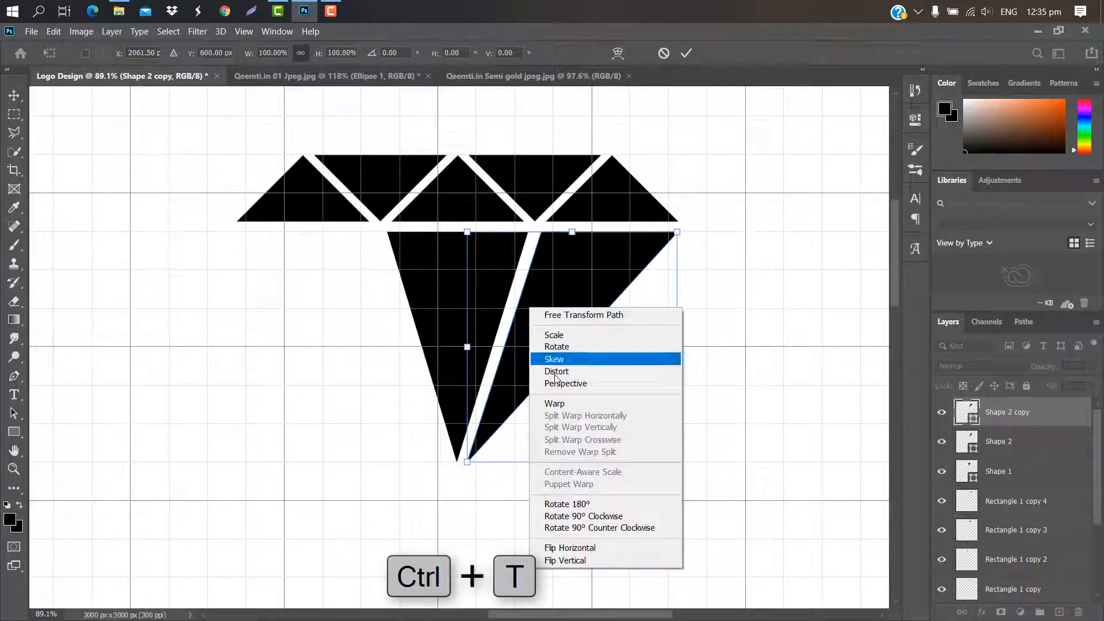
pyautogui.click(585, 550)
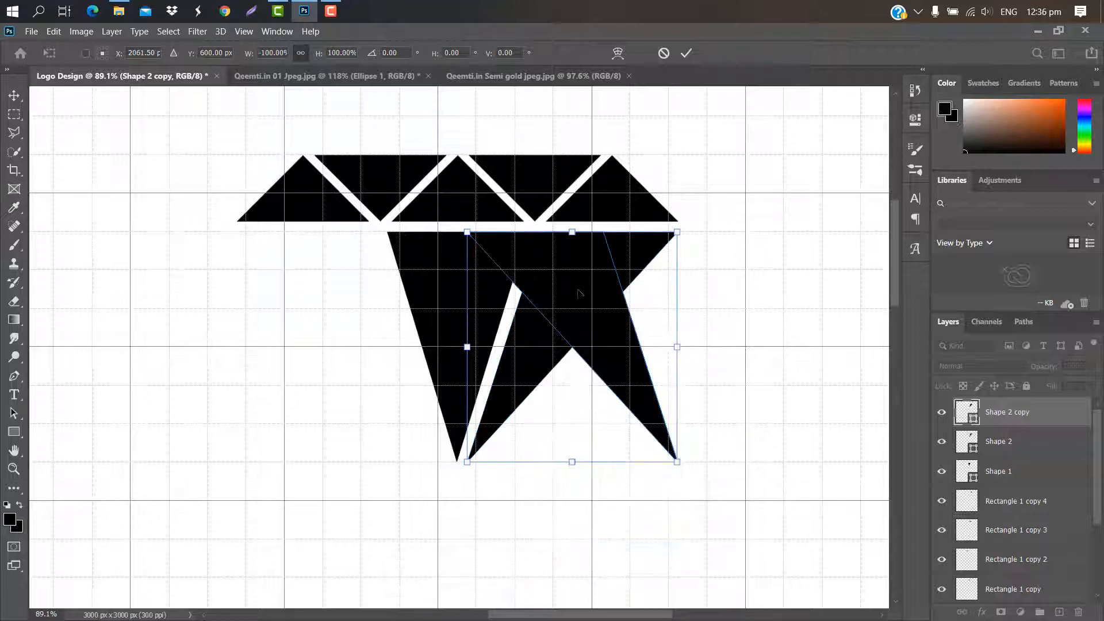
pyautogui.moveTo(529, 306); pyautogui.dragTo(301, 306)
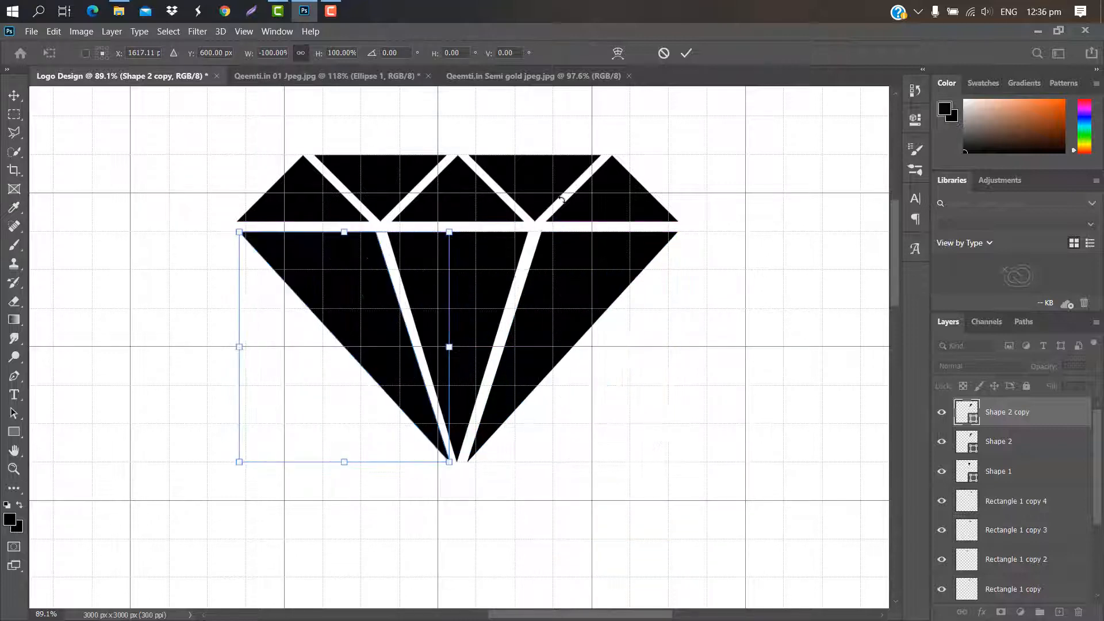
pyautogui.click(684, 55)
# Group all the diamond's layers, from Shape 2 copy down to Rectangle 1
pyautogui.click(16, 95)
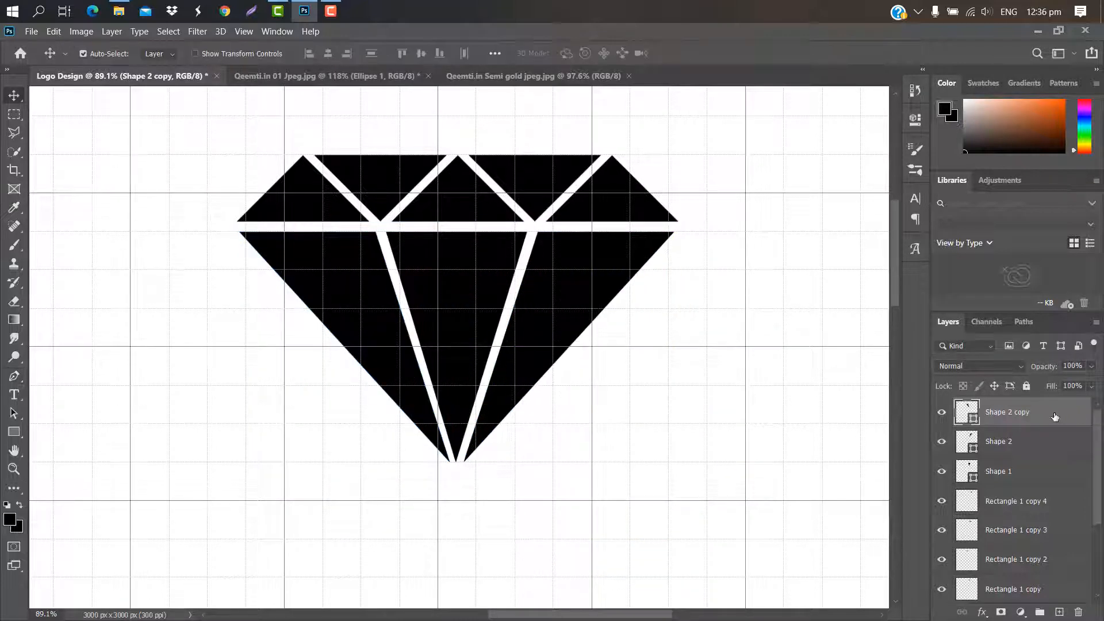
pyautogui.keyDown('shift'); pyautogui.click(1042, 448); pyautogui.keyUp('shift')
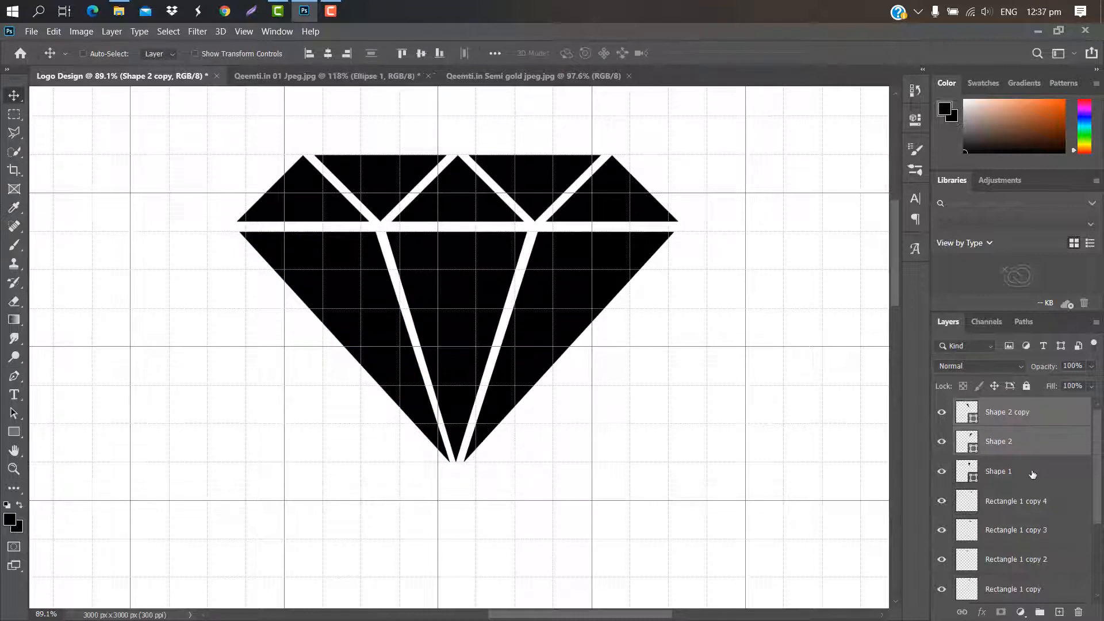
pyautogui.keyDown('shift'); pyautogui.click(1033, 472); pyautogui.keyUp('shift')
pyautogui.keyDown('shift'); pyautogui.click(1037, 512); pyautogui.keyUp('shift')
pyautogui.keyDown('shift'); pyautogui.click(1035, 532); pyautogui.keyUp('shift')
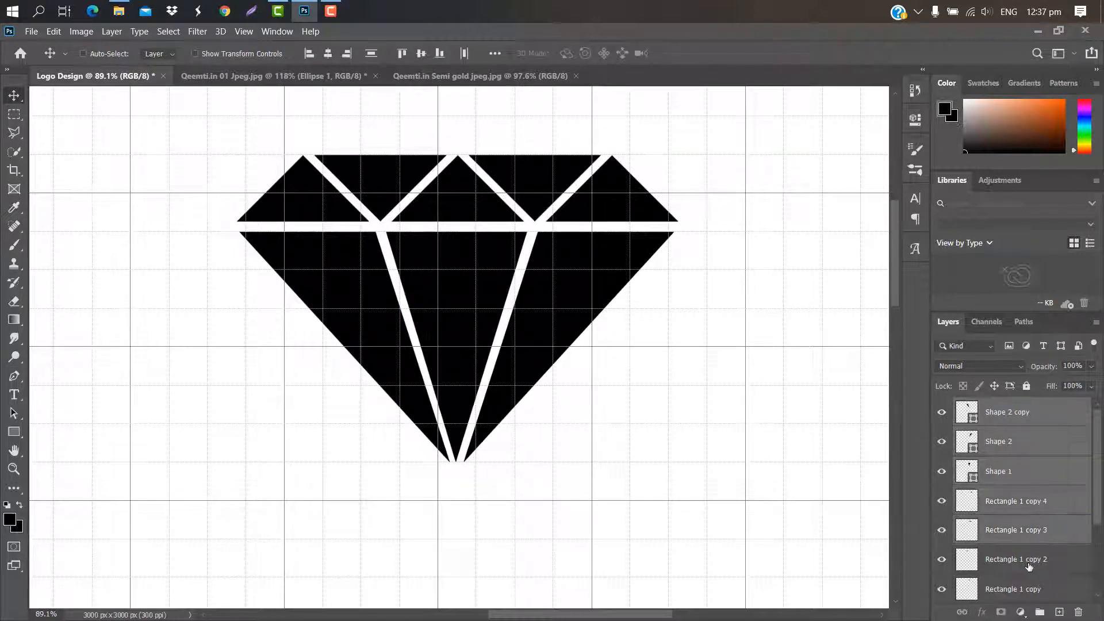
pyautogui.keyDown('shift'); pyautogui.click(1031, 560); pyautogui.keyUp('shift')
pyautogui.keyDown('shift'); pyautogui.click(1032, 589); pyautogui.keyUp('shift')
pyautogui.scroll(-3, 1032, 586)
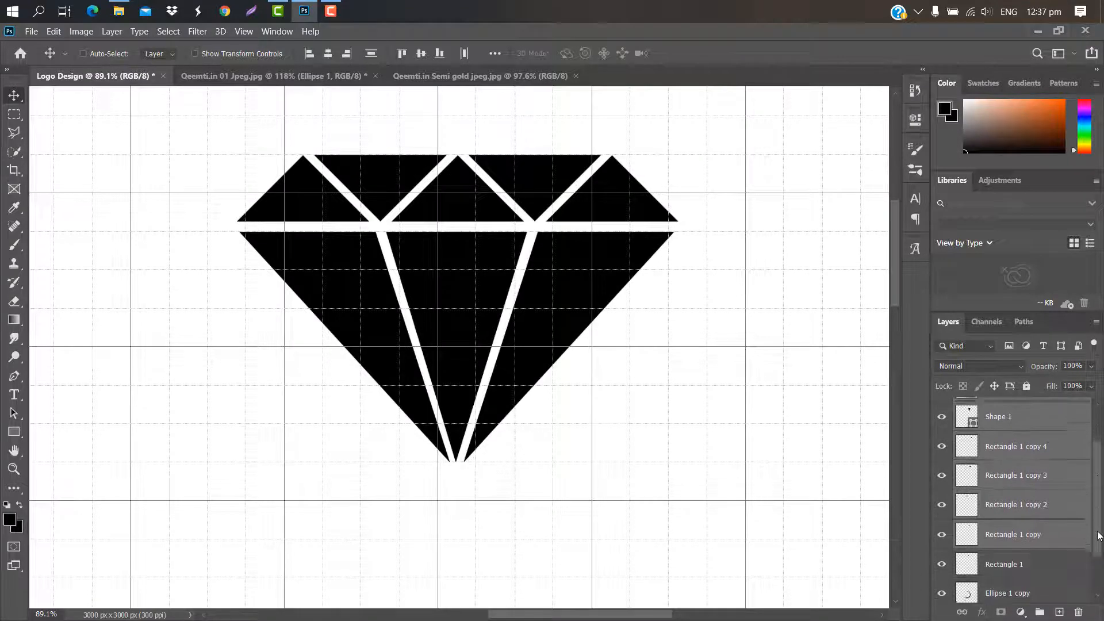
pyautogui.keyDown('shift'); pyautogui.click(1033, 531); pyautogui.keyUp('shift')
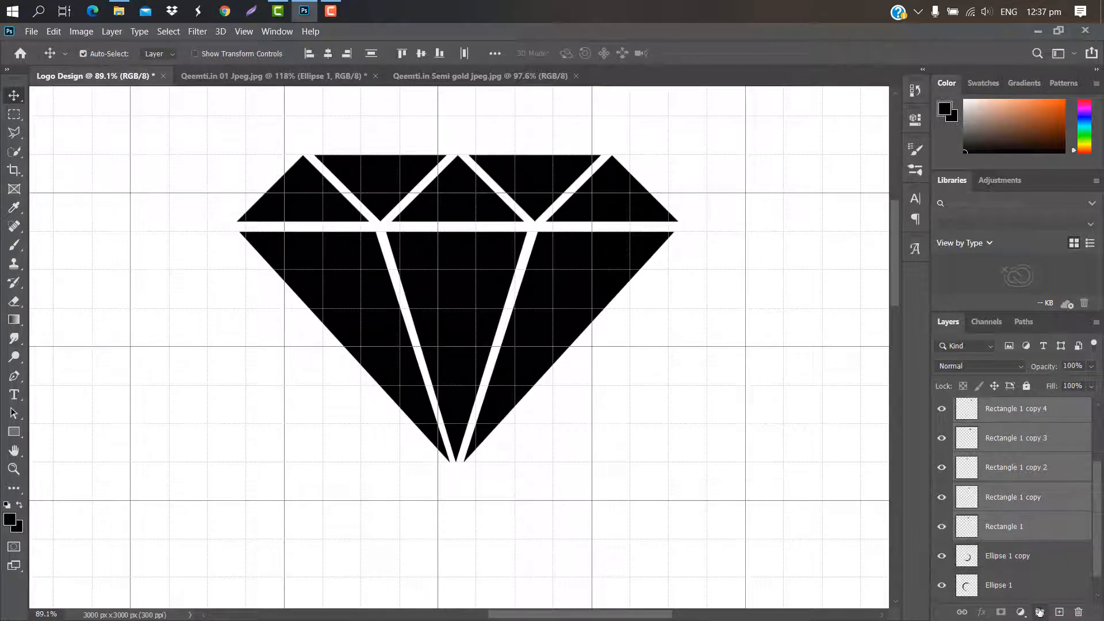
pyautogui.click(1039, 611)
# Scale the diamond group to about 44%, rotate it about -46°, and place it on the ring's upper-left edge
pyautogui.hotkey('ctrl', '0')
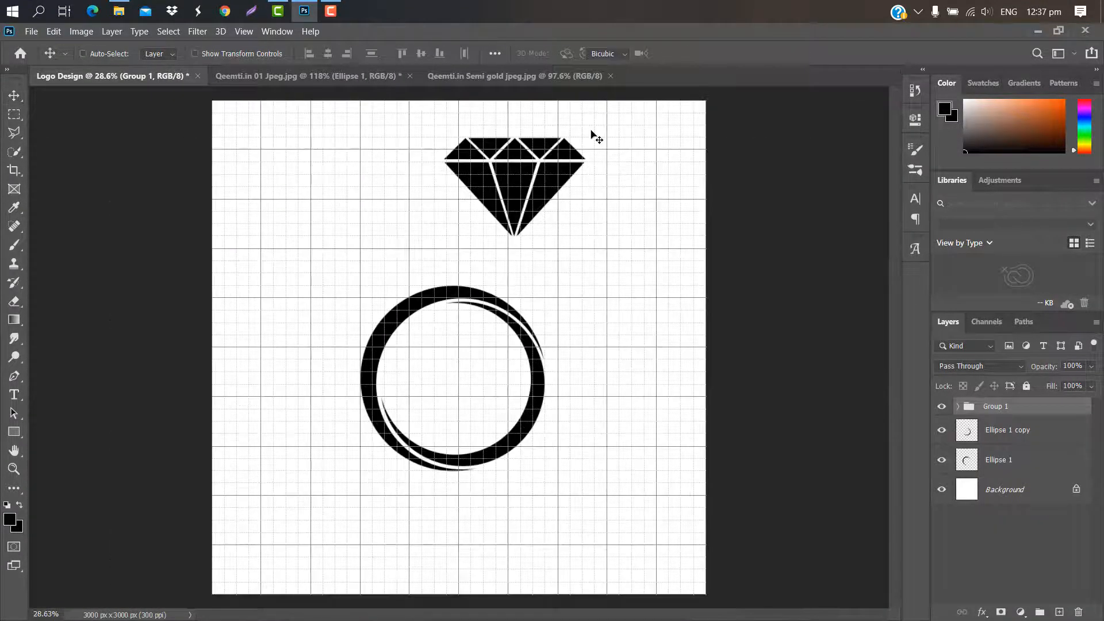
pyautogui.hotkey('ctrl', 't')
pyautogui.moveTo(583, 137); pyautogui.dragTo(377, 309)
pyautogui.moveTo(430, 280); pyautogui.dragTo(395, 231)
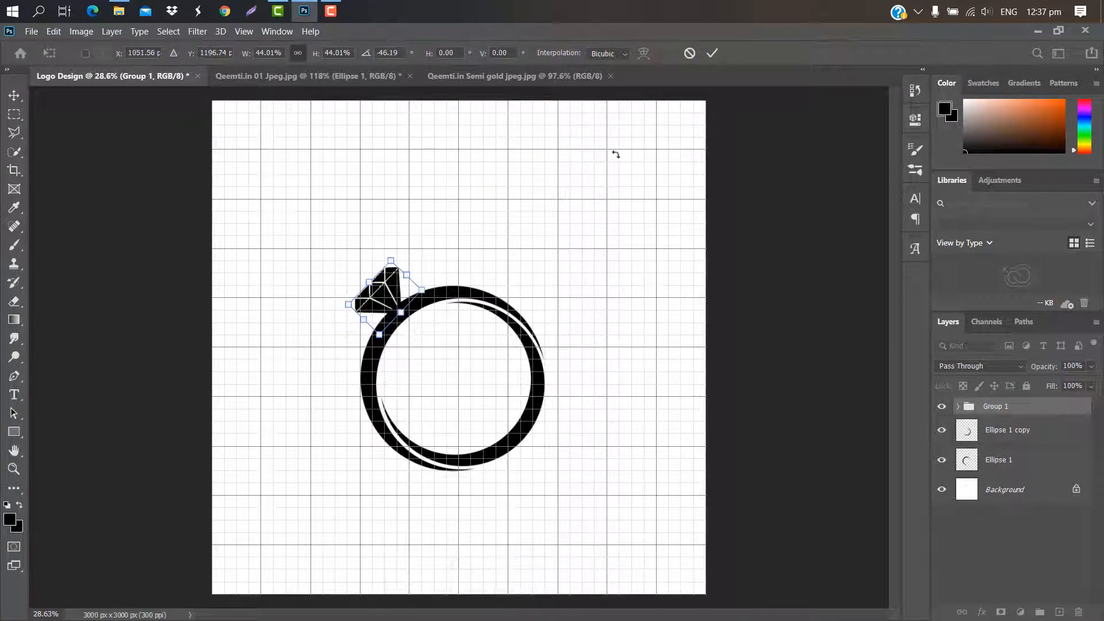
pyautogui.click(712, 53)
# Apply a red Color Overlay at 100% opacity to the diamond group
pyautogui.doubleClick(1038, 407)
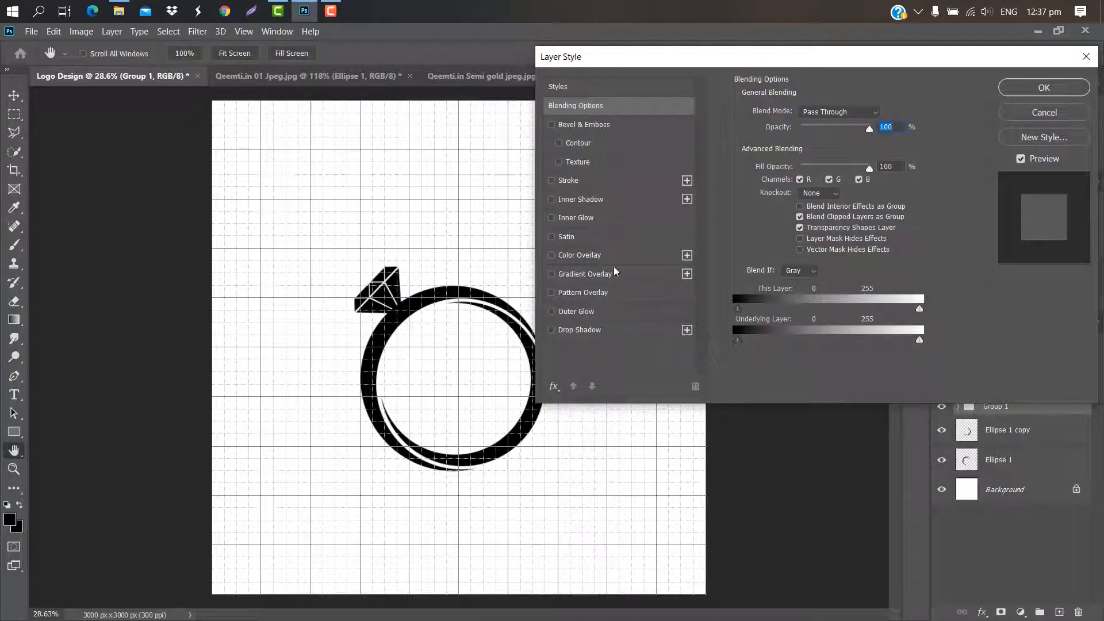
pyautogui.click(627, 256)
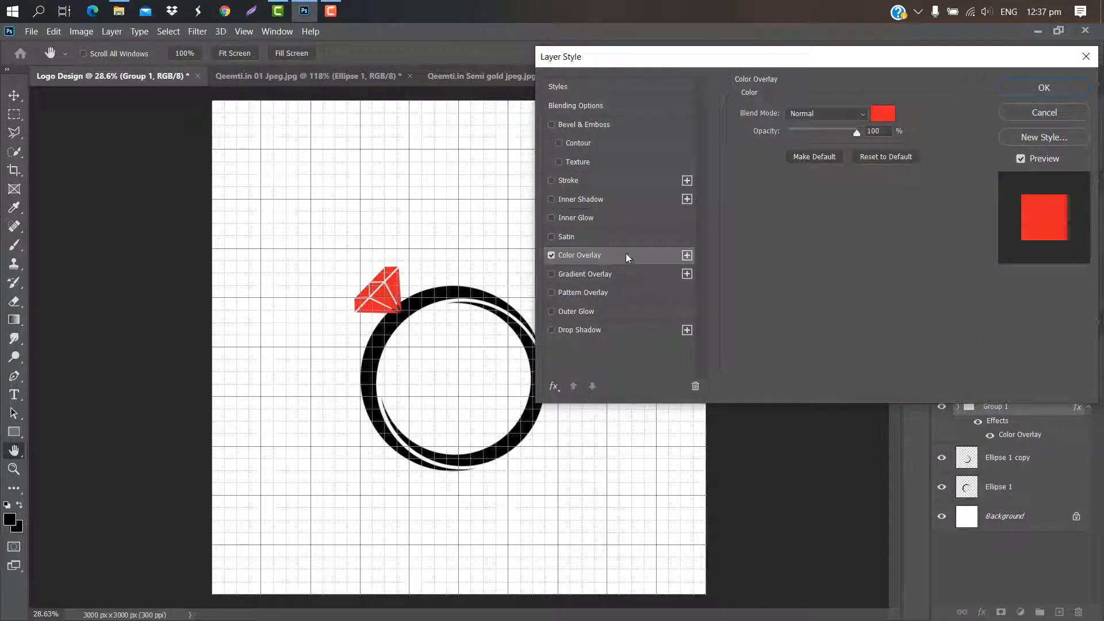
pyautogui.click(1012, 89)
# Enlarge the diamond to about 108.6%, rotate it about 5.5° clockwise, and shift it so its tip sits on the ring's band
pyautogui.press('v')
pyautogui.scroll(5, 377, 290)
pyautogui.hotkey('ctrl', 't')
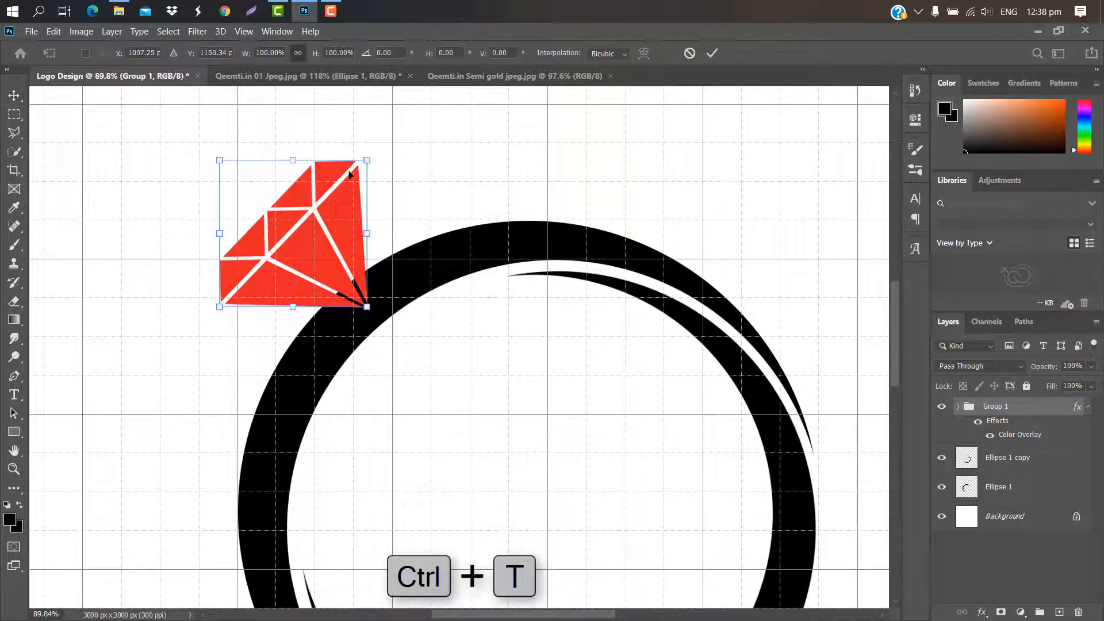
pyautogui.moveTo(369, 157); pyautogui.dragTo(382, 144)
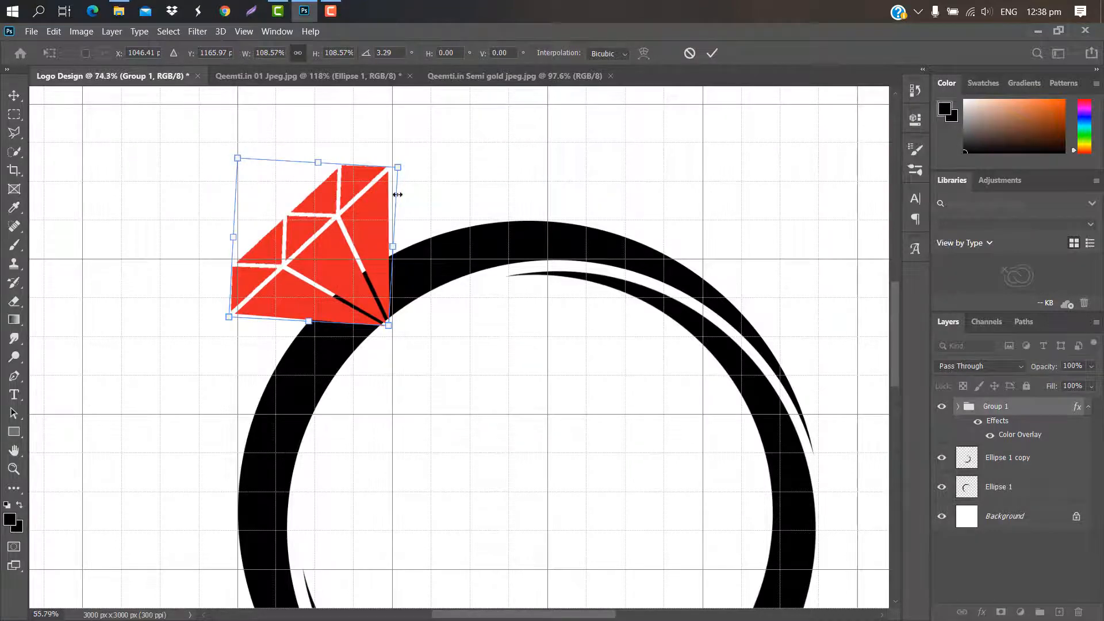
pyautogui.scroll(-8, 398, 194)
pyautogui.moveTo(399, 109); pyautogui.dragTo(404, 112)
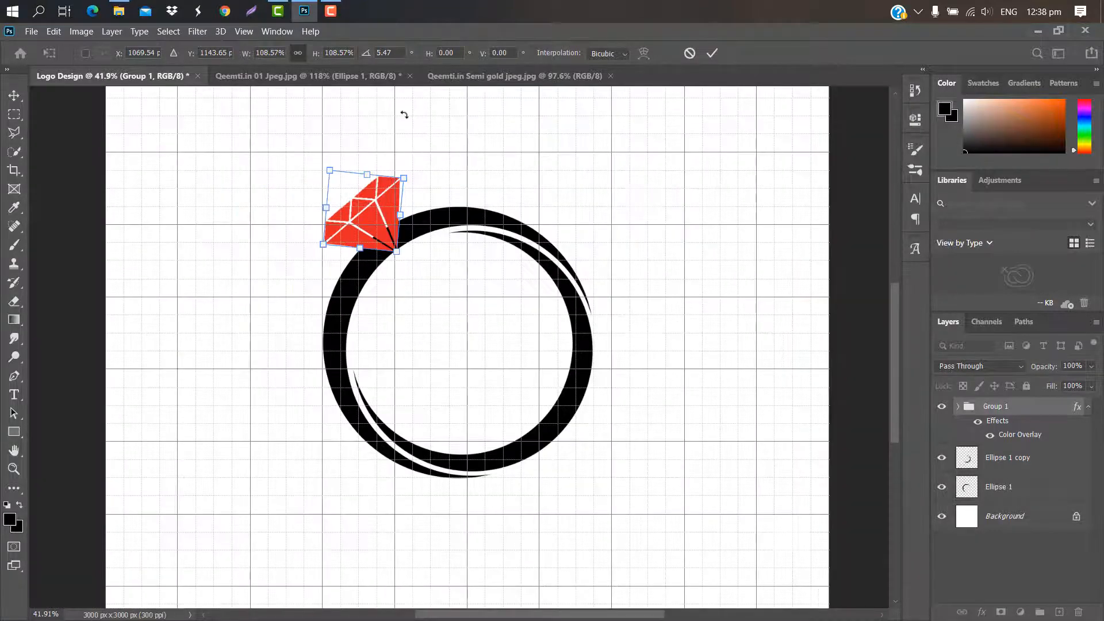
pyautogui.click(712, 53)
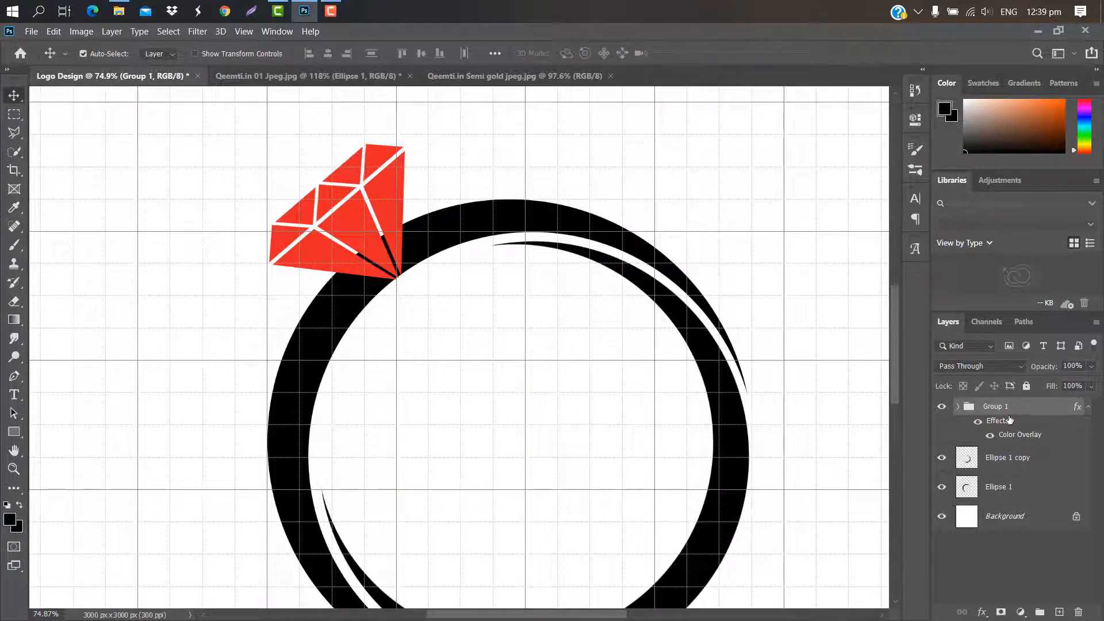
# Merge the diamond group into a single layer and load its outline as a selection
pyautogui.rightClick(1038, 412)
pyautogui.click(924, 508)
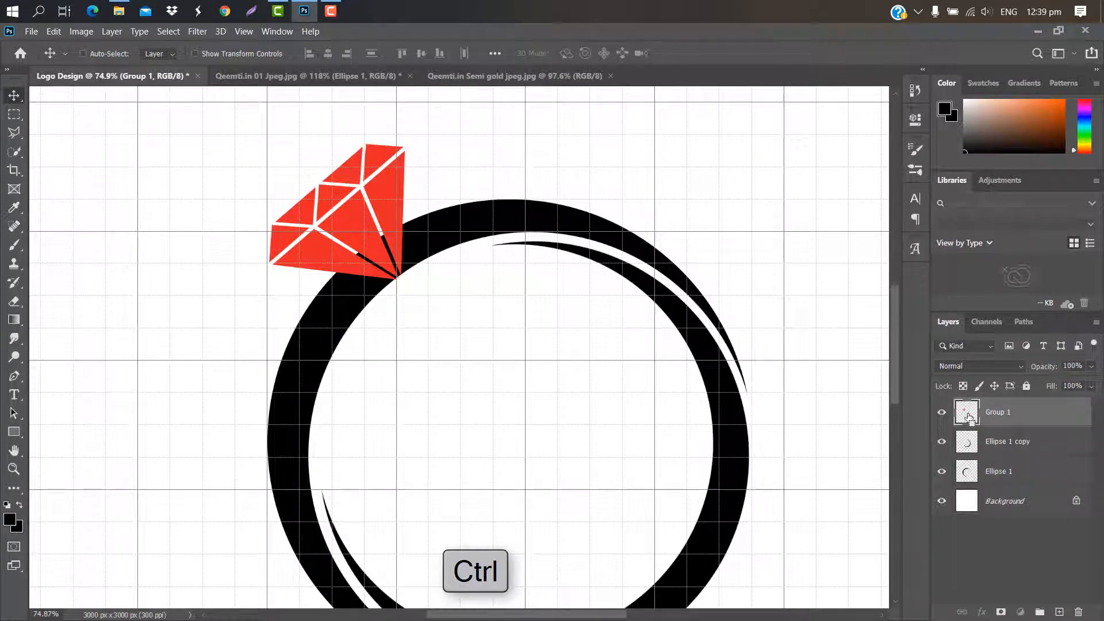
pyautogui.keyDown('ctrl'); pyautogui.click(968, 416); pyautogui.keyUp('ctrl')
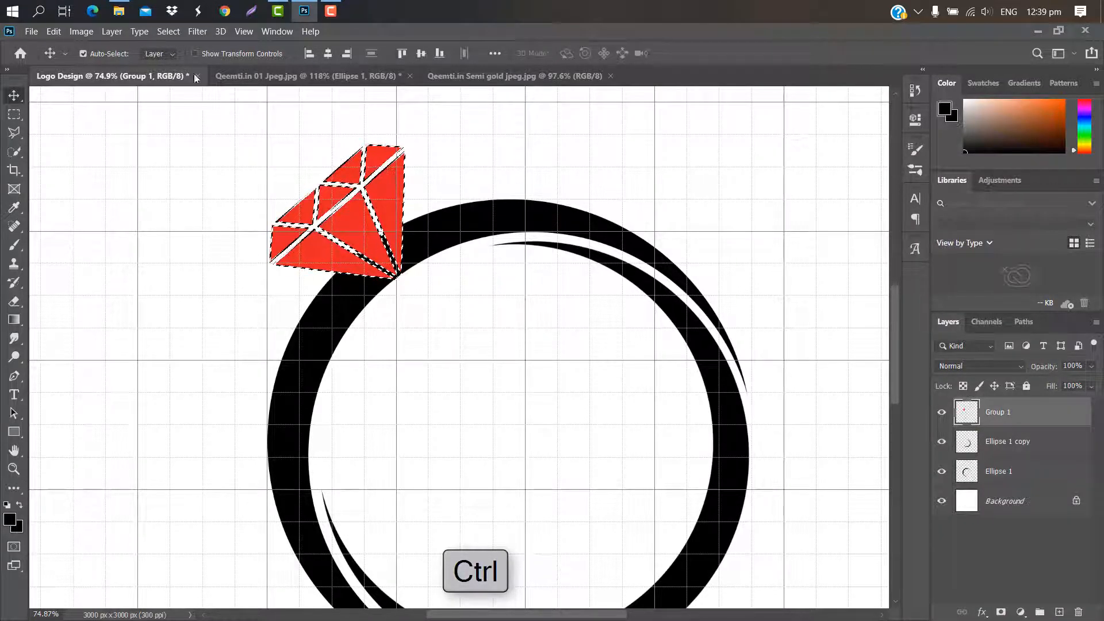
# Expand the selection around the diamond and delete that area from the Ellipse 1 ring layer
pyautogui.click(169, 31)
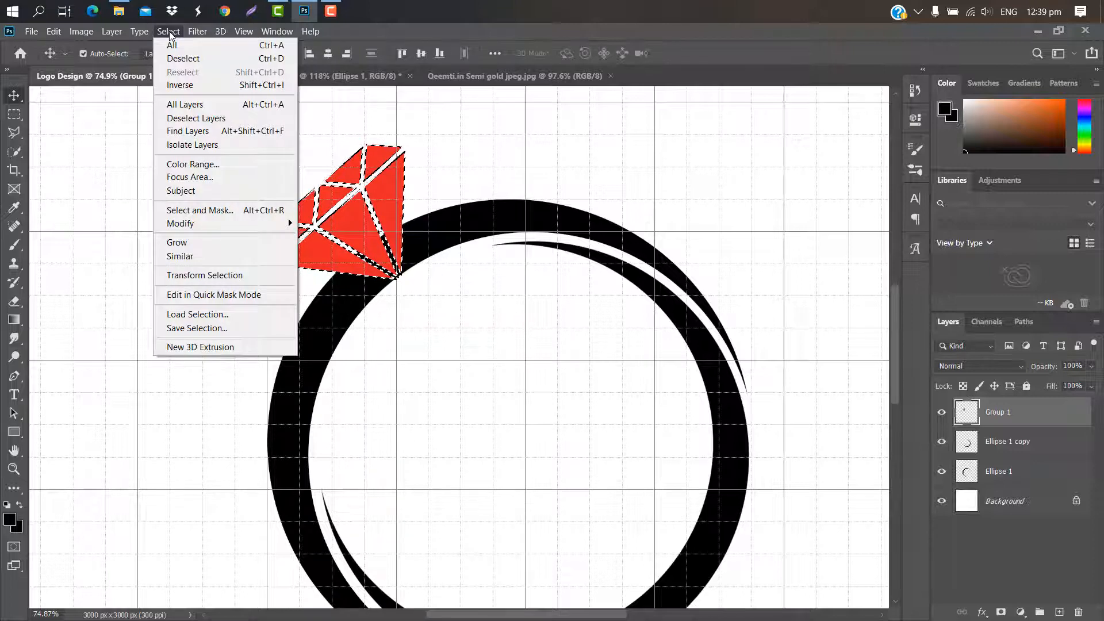
pyautogui.moveTo(224, 224)
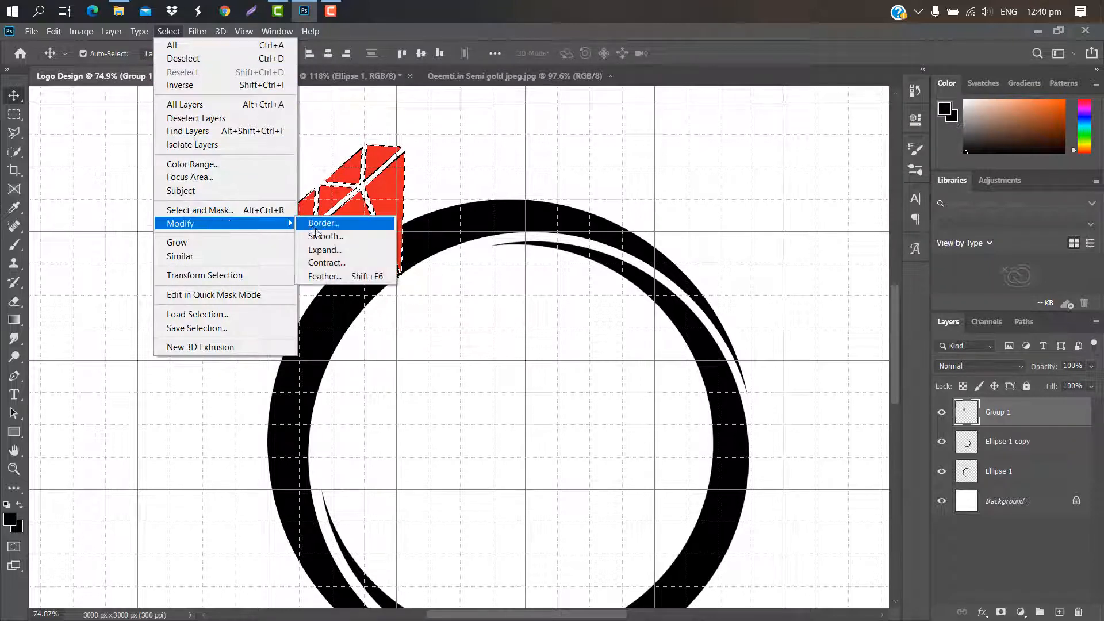
pyautogui.click(324, 250)
pyautogui.click(622, 209)
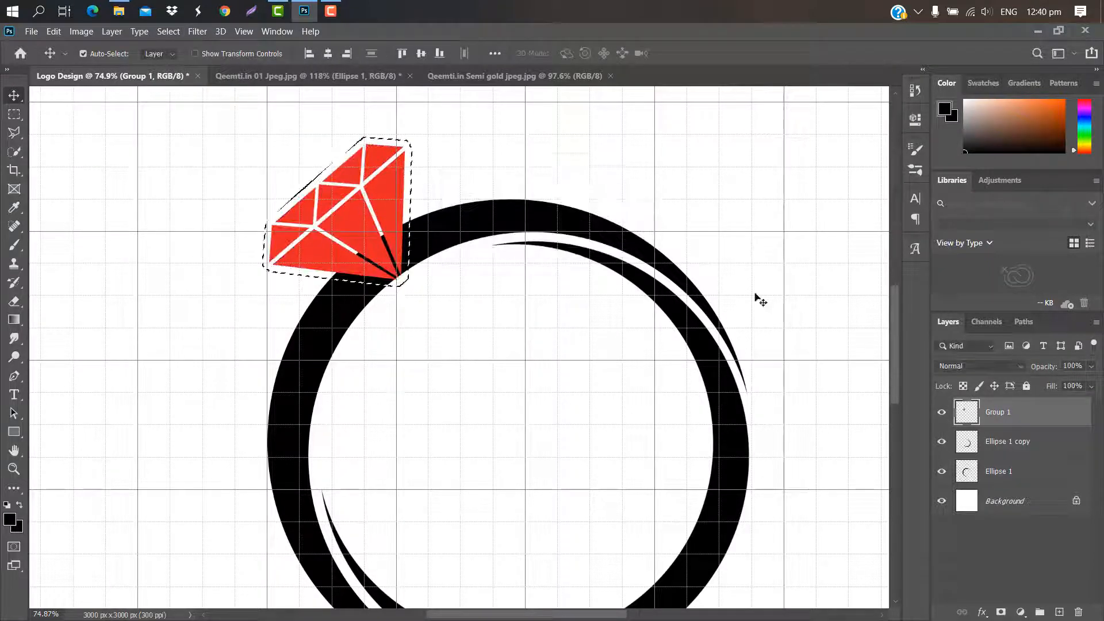
pyautogui.click(1042, 476)
pyautogui.press('Delete')
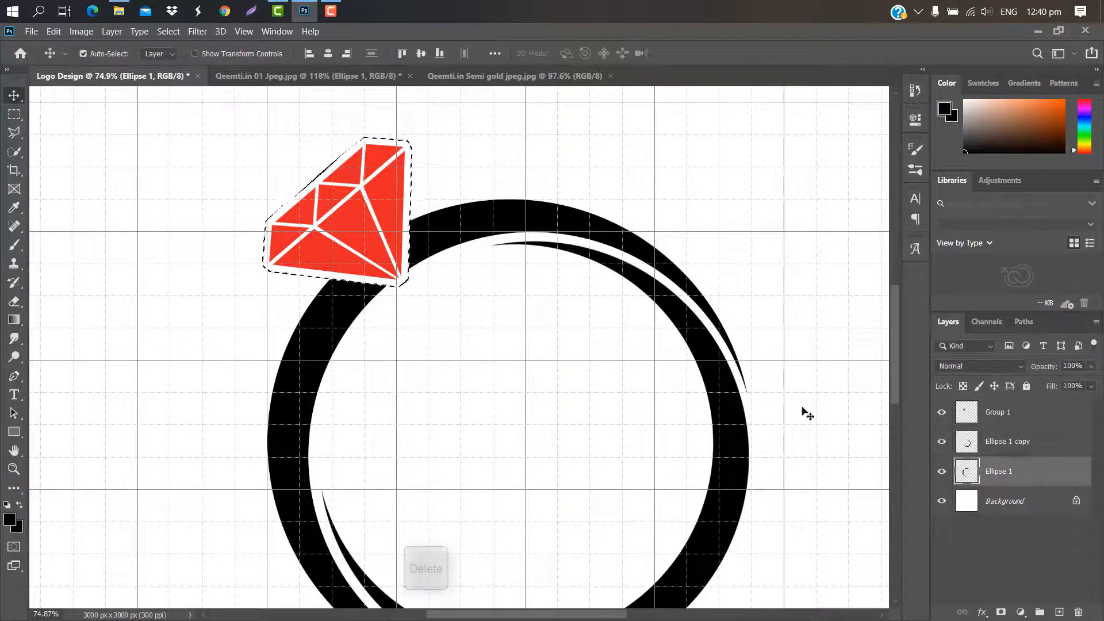
# Clear the selection and draw a black, open-bottomed bag outline about 724 × 375 px above the ring with the Pen tool
pyautogui.hotkey('ctrl', 'd')
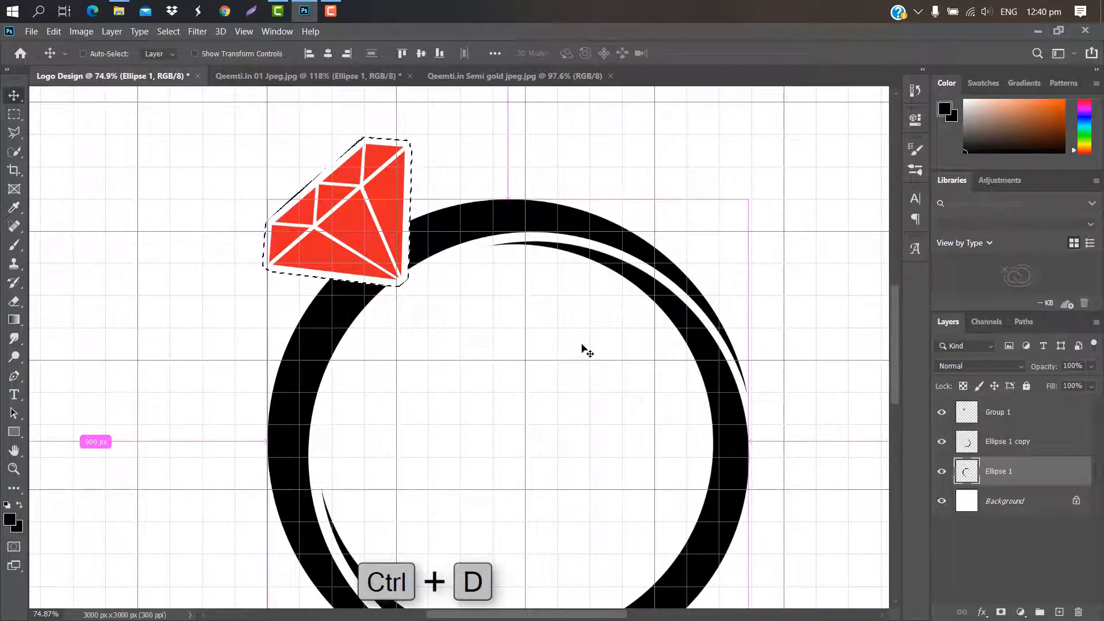
pyautogui.scroll(-1, 467, 161)
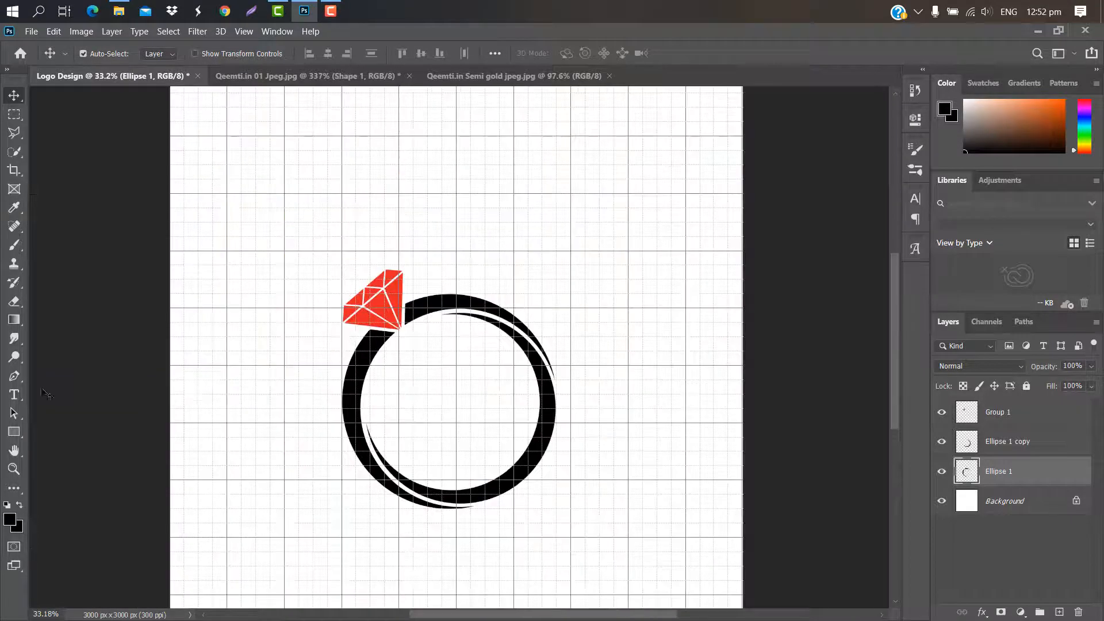
pyautogui.click(14, 375)
pyautogui.scroll(10, 537, 226)
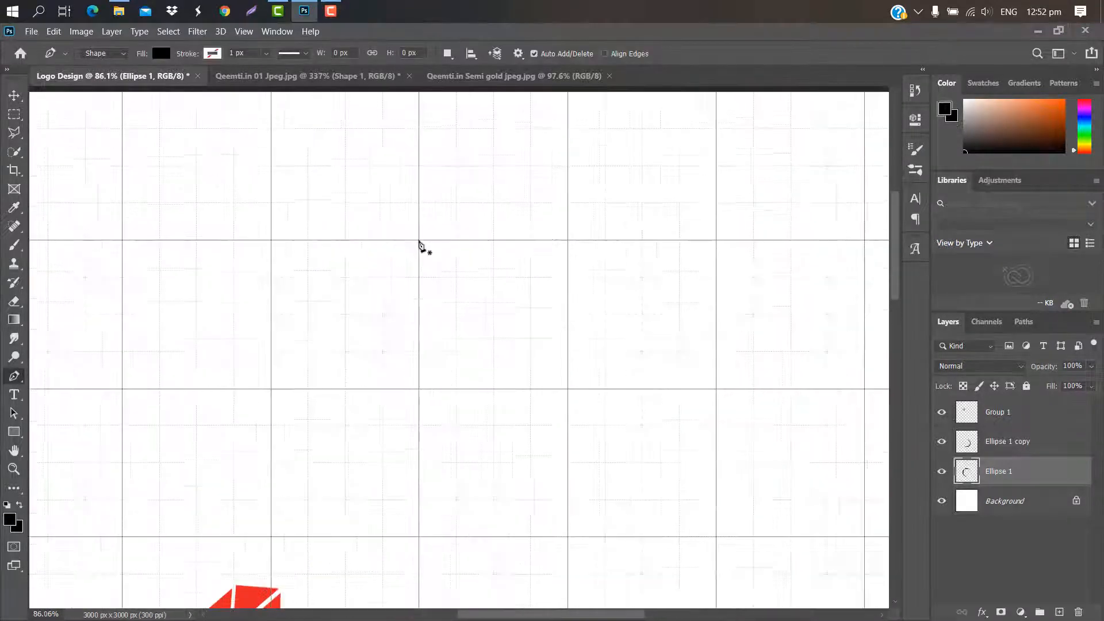
pyautogui.click(420, 241)
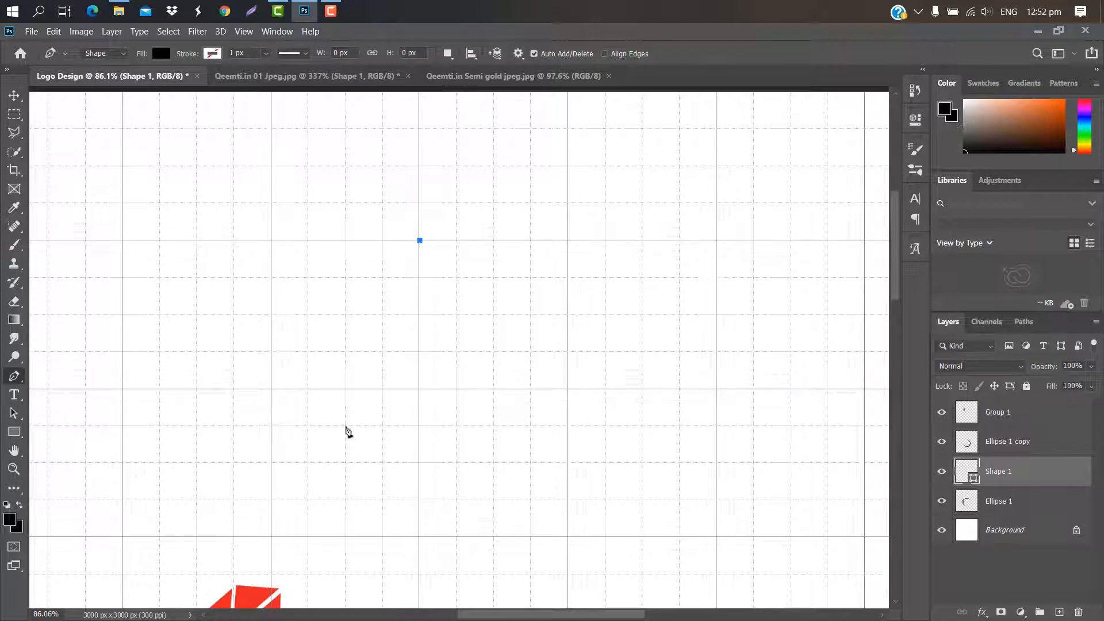
pyautogui.click(390, 426)
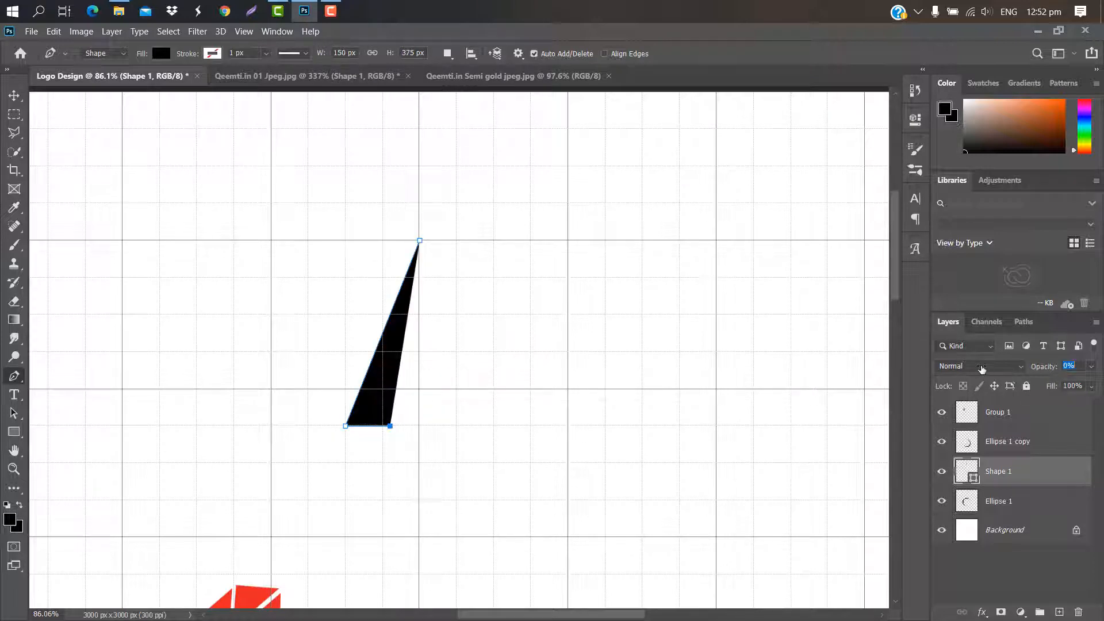
pyautogui.press('Return')
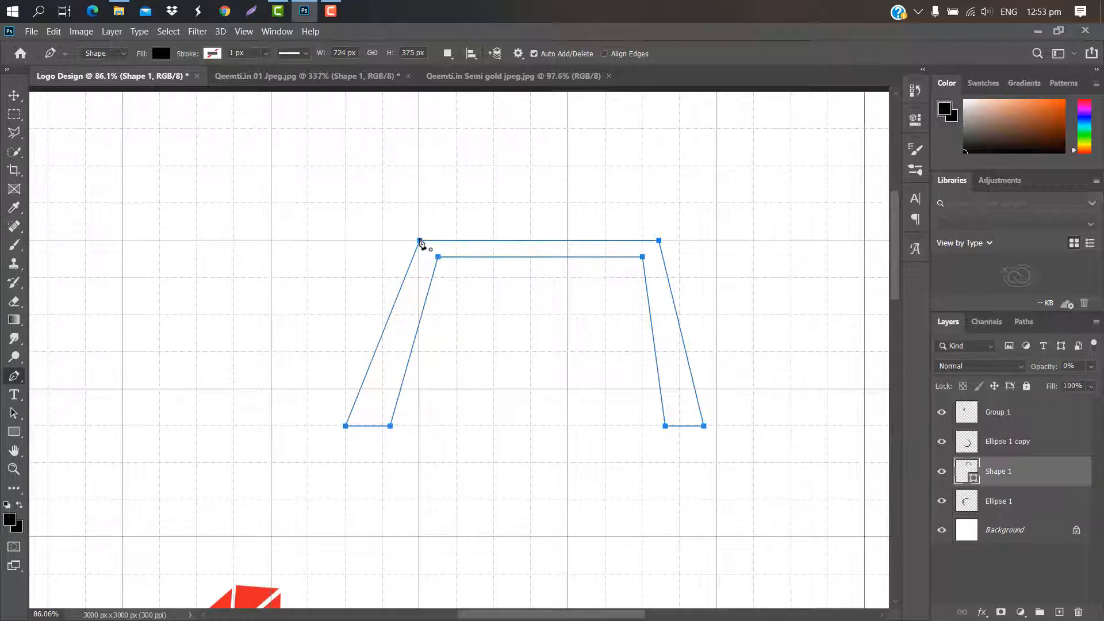
pyautogui.moveTo(1099, 369); pyautogui.dragTo(1103, 368)
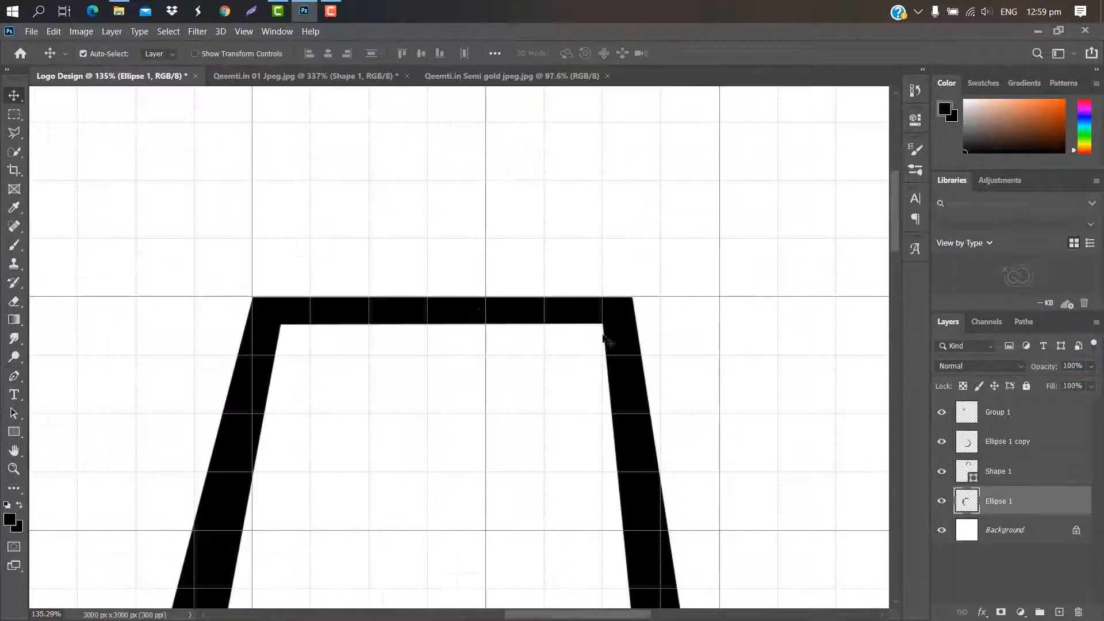
# Draw a 214 px circle above the diamond layer at the bag outline's upper-left corner and fill it with black (000000)
pyautogui.click(1036, 416)
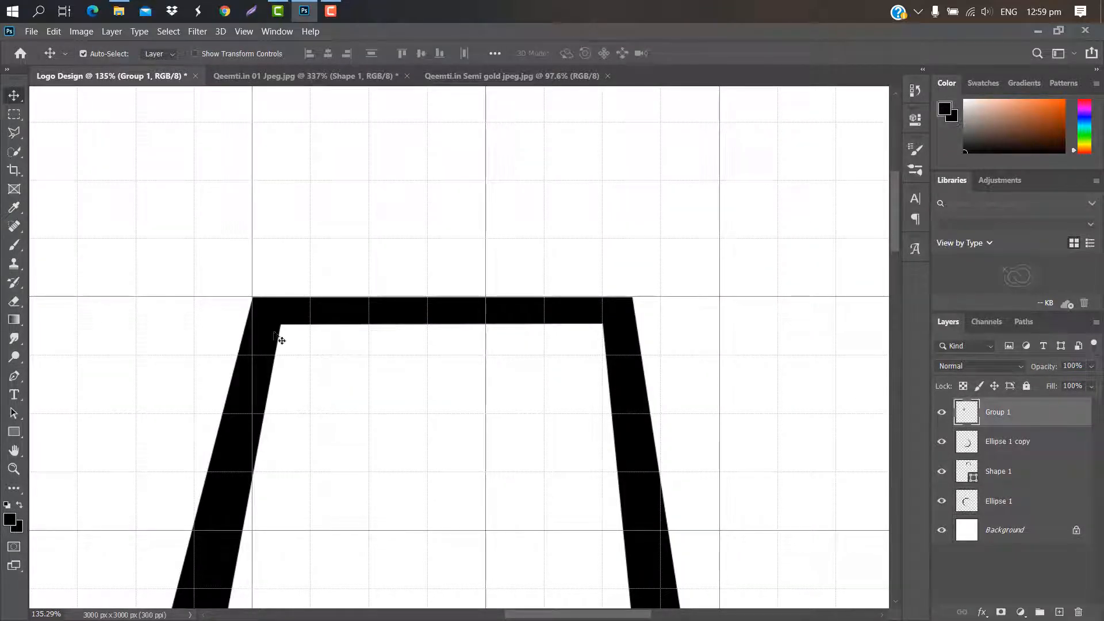
pyautogui.rightClick(16, 436)
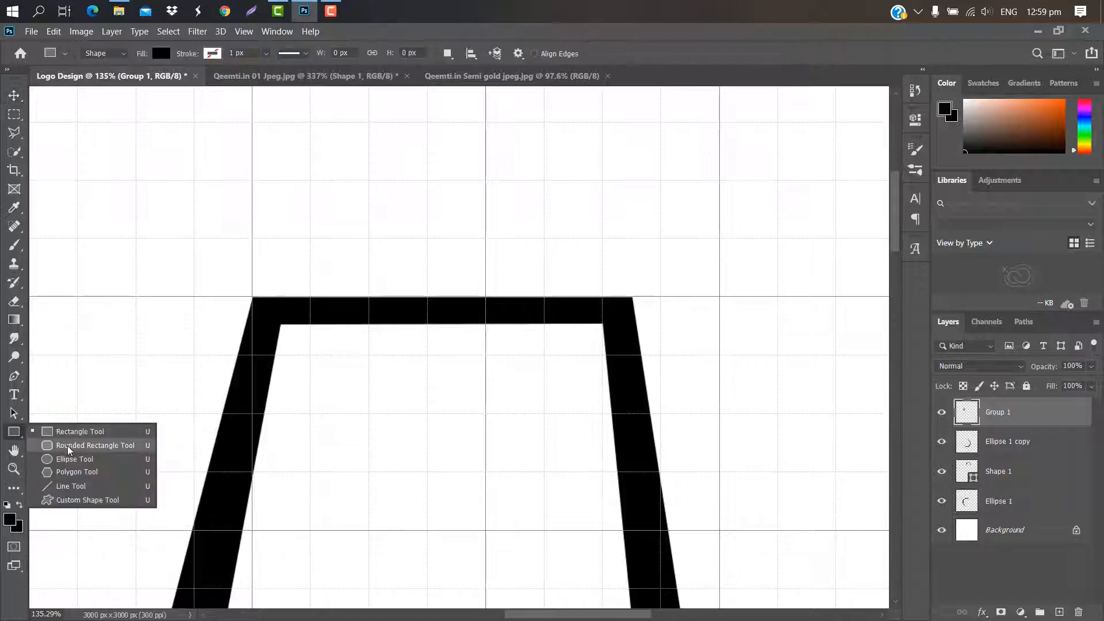
pyautogui.click(71, 456)
pyautogui.press('x')
pyautogui.moveTo(113, 156); pyautogui.dragTo(280, 323)
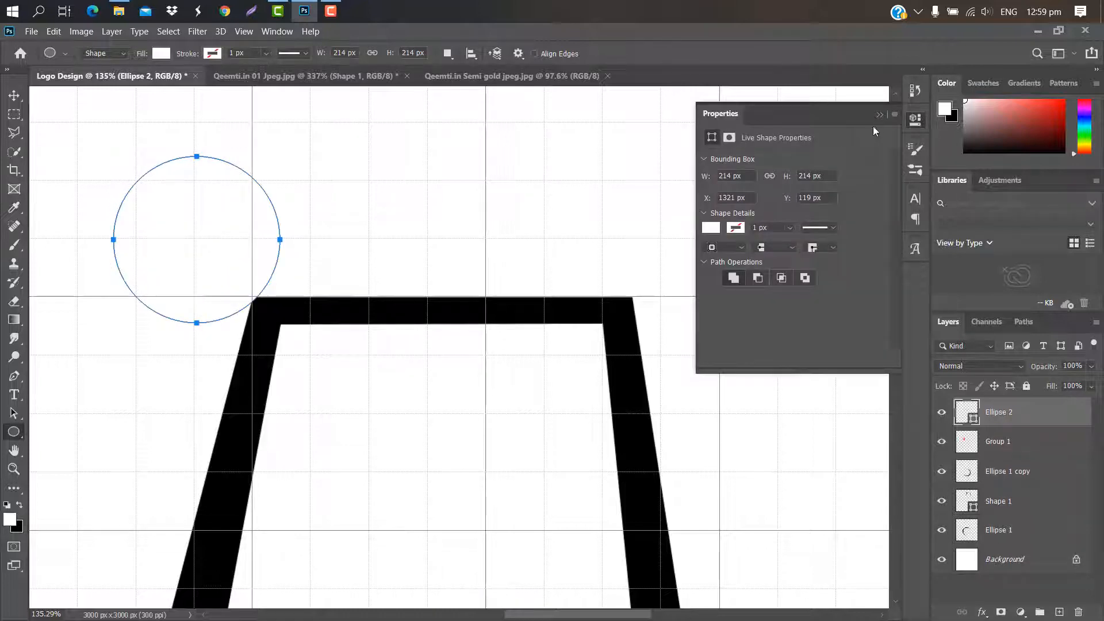
pyautogui.press('v')
pyautogui.doubleClick(972, 418)
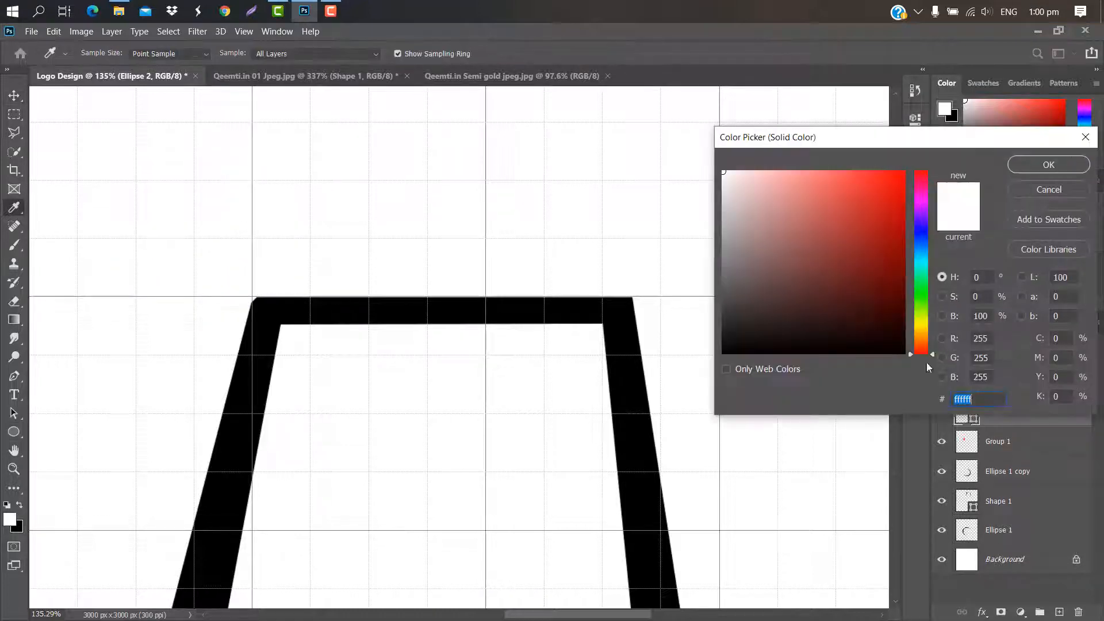
pyautogui.write('000000')
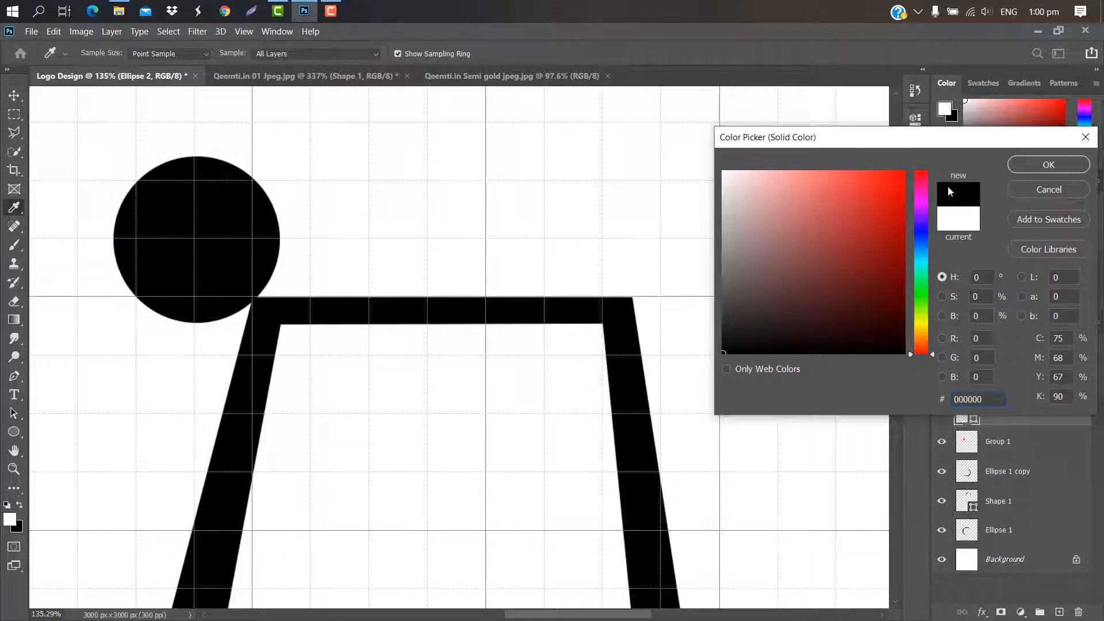
pyautogui.click(1043, 166)
# Move the black circle clear of the bag outline, to about X 1383 px, Y 150 px
pyautogui.hotkey('ctrl', 't')
pyautogui.moveTo(200, 244); pyautogui.dragTo(173, 211)
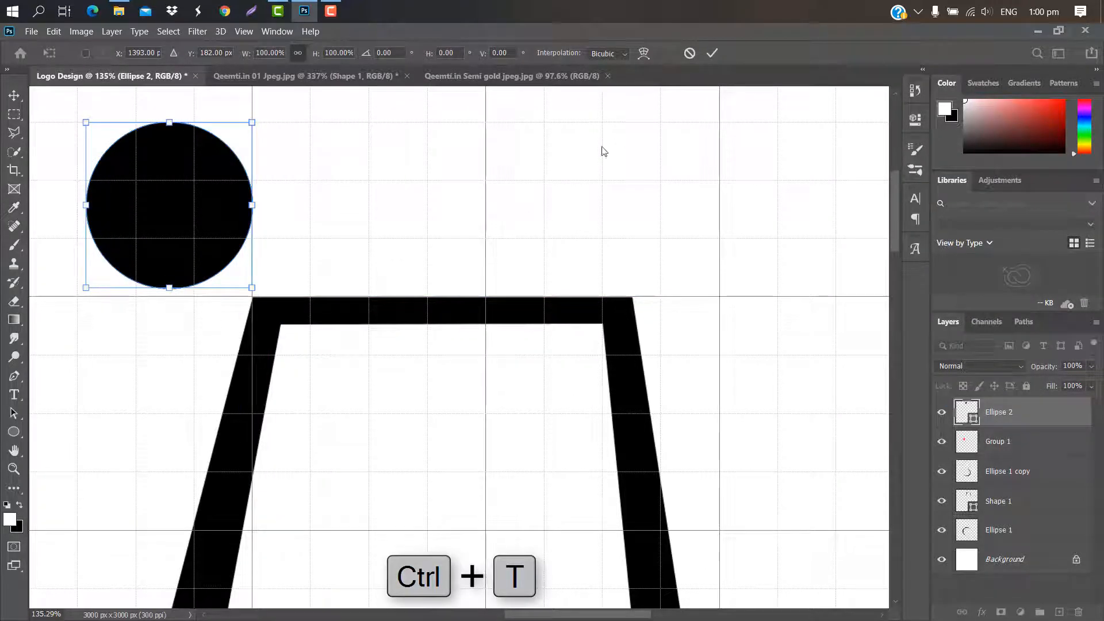
pyautogui.moveTo(219, 211); pyautogui.dragTo(211, 186)
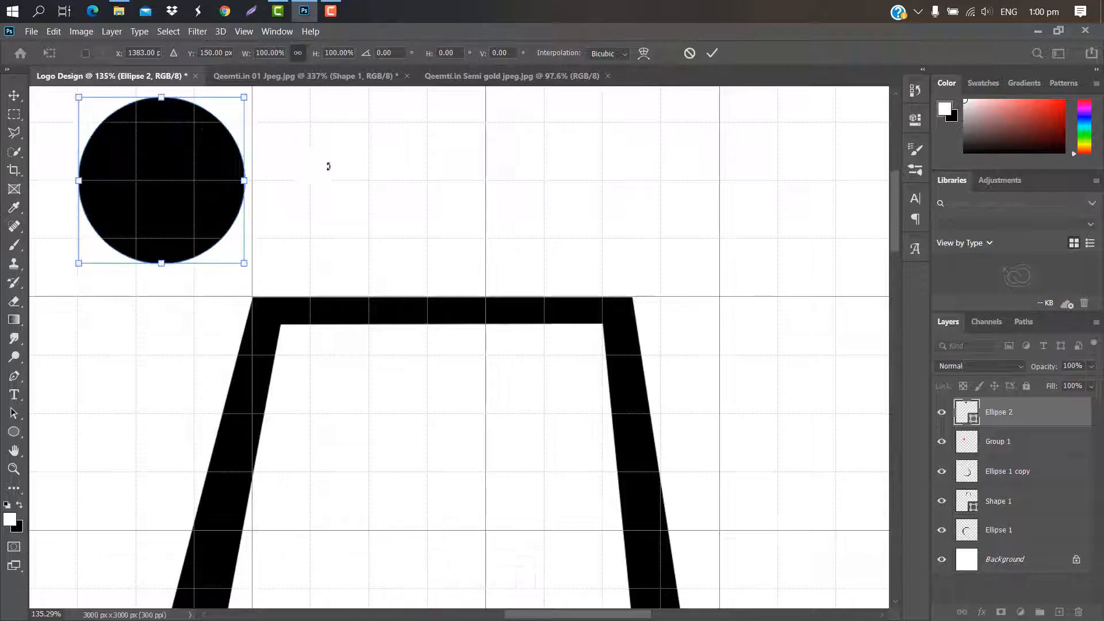
pyautogui.click(713, 51)
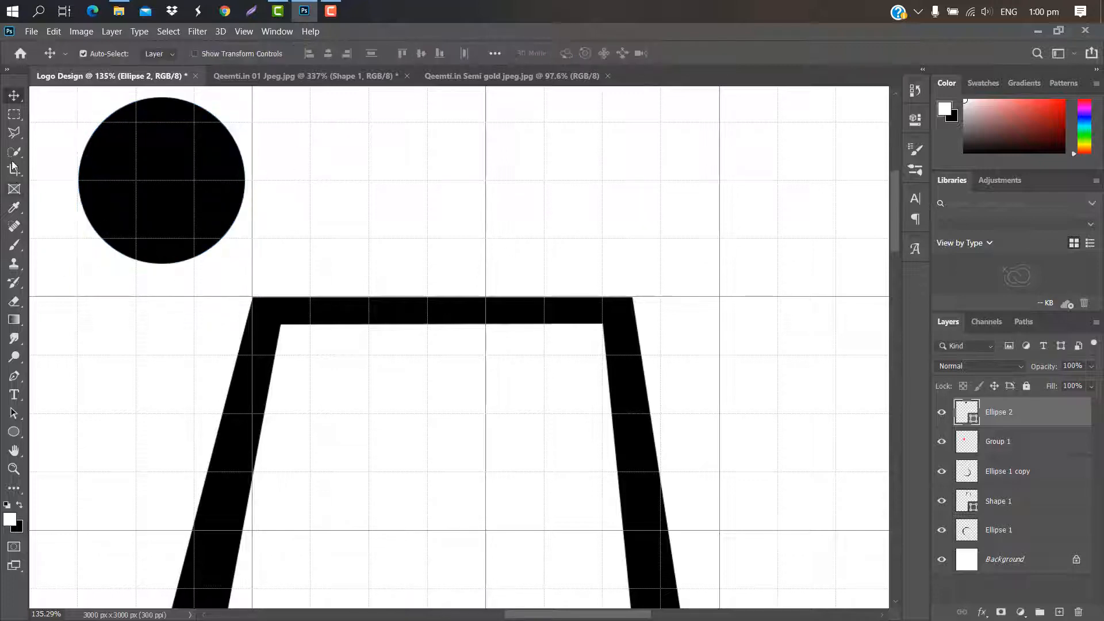
# Rasterize the circle's layer and delete its lower half with a rectangular selection, leaving a half circle
pyautogui.click(14, 117)
pyautogui.moveTo(48, 179); pyautogui.dragTo(253, 277)
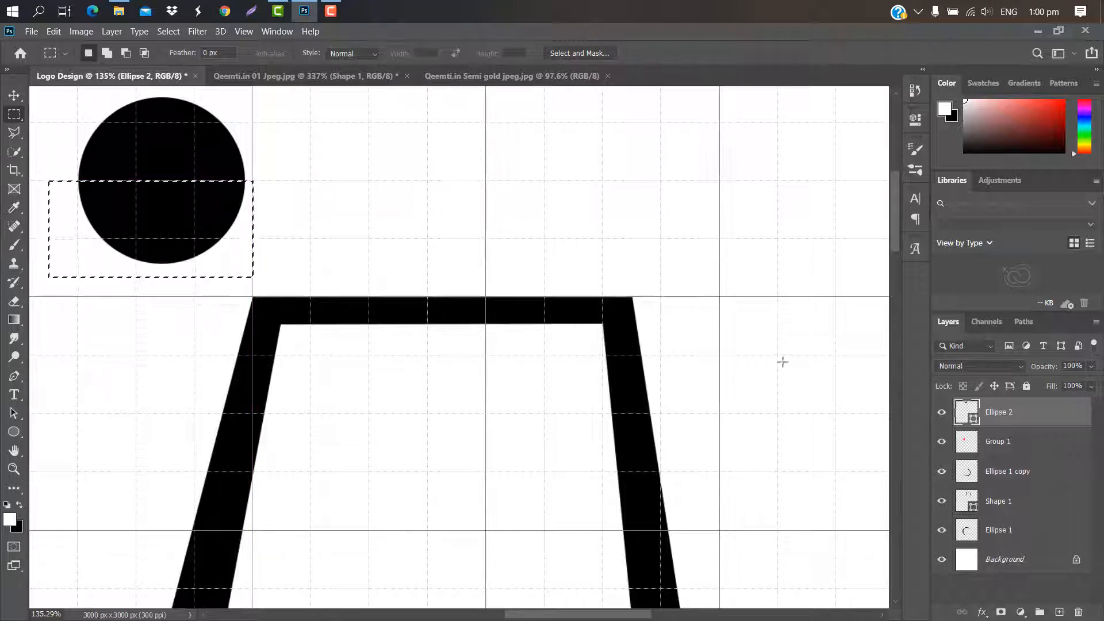
pyautogui.rightClick(1008, 422)
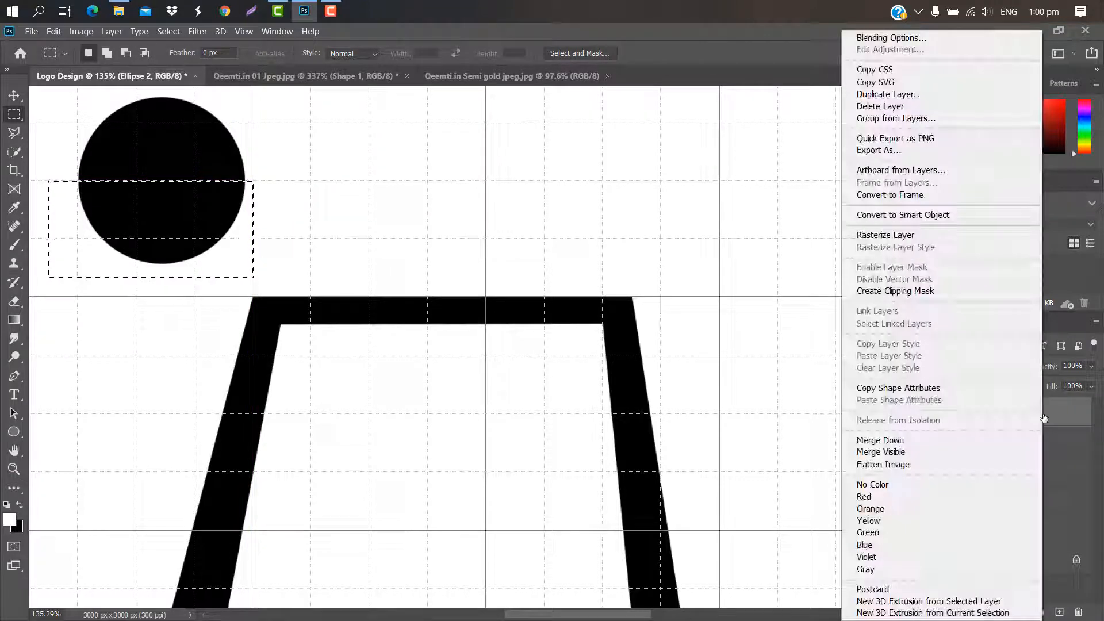
pyautogui.click(898, 235)
pyautogui.press('Delete')
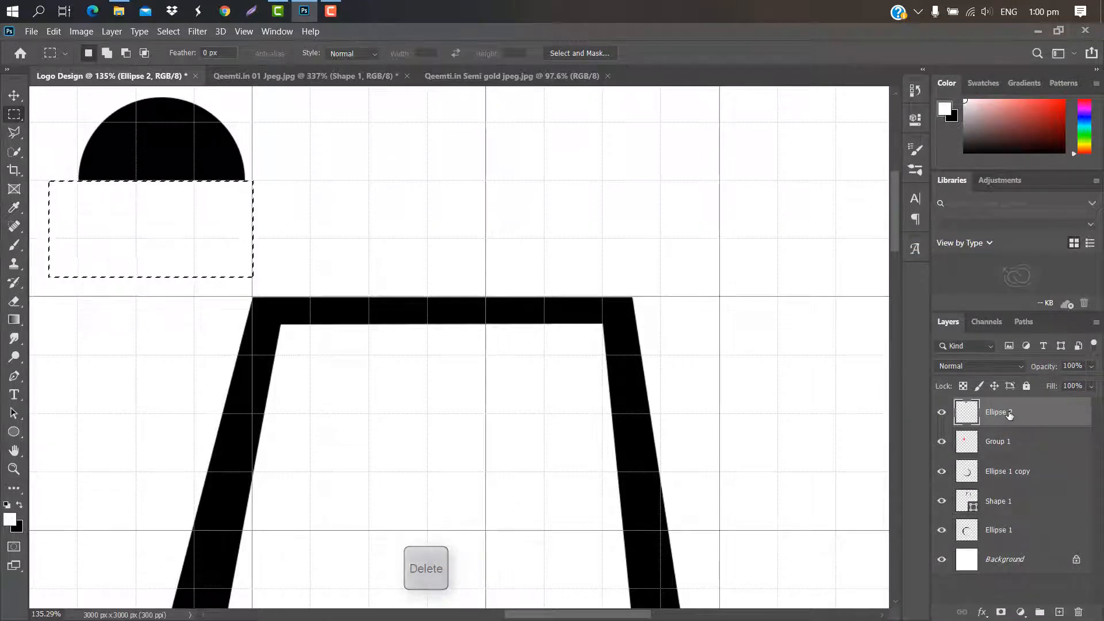
pyautogui.hotkey('ctrl', 'd')
# Move the half circle above the bag's top edge and duplicate its layer
pyautogui.moveTo(895, 218); pyautogui.dragTo(895, 215)
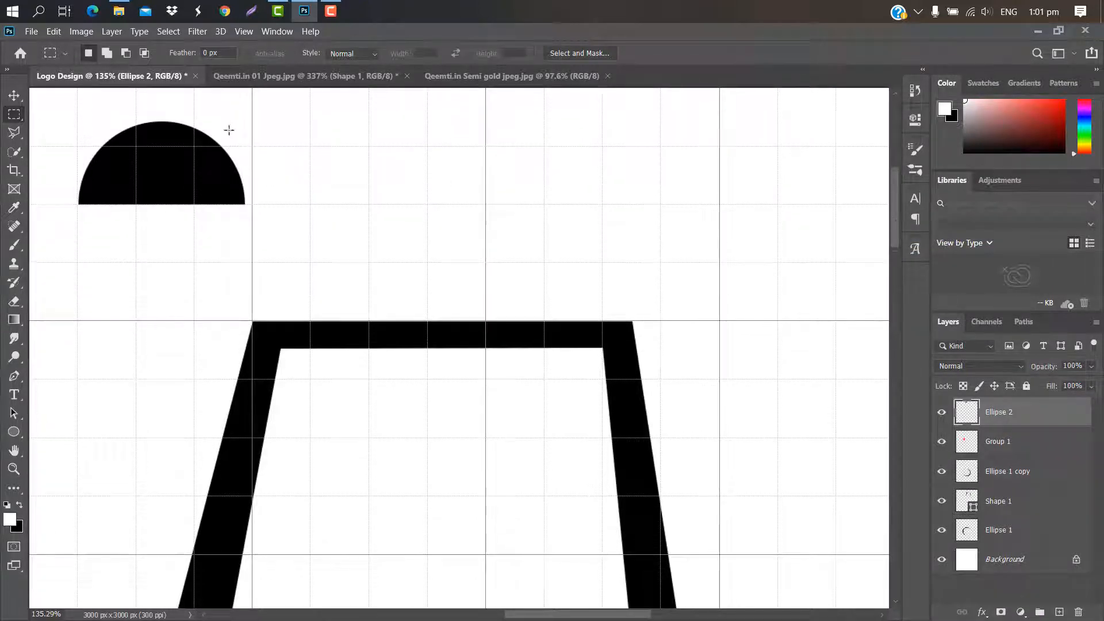
pyautogui.click(13, 95)
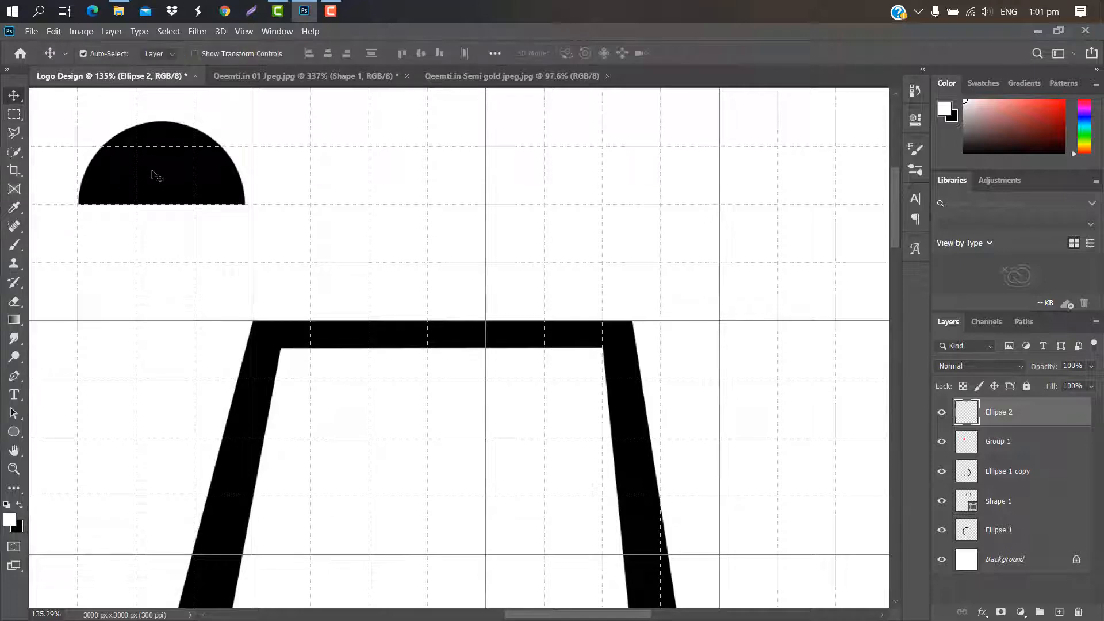
pyautogui.moveTo(155, 174); pyautogui.dragTo(421, 200)
pyautogui.moveTo(999, 411); pyautogui.dragTo(1058, 610)
# Apply a red Color Overlay at 100% opacity to the duplicated half circle
pyautogui.doubleClick(1060, 413)
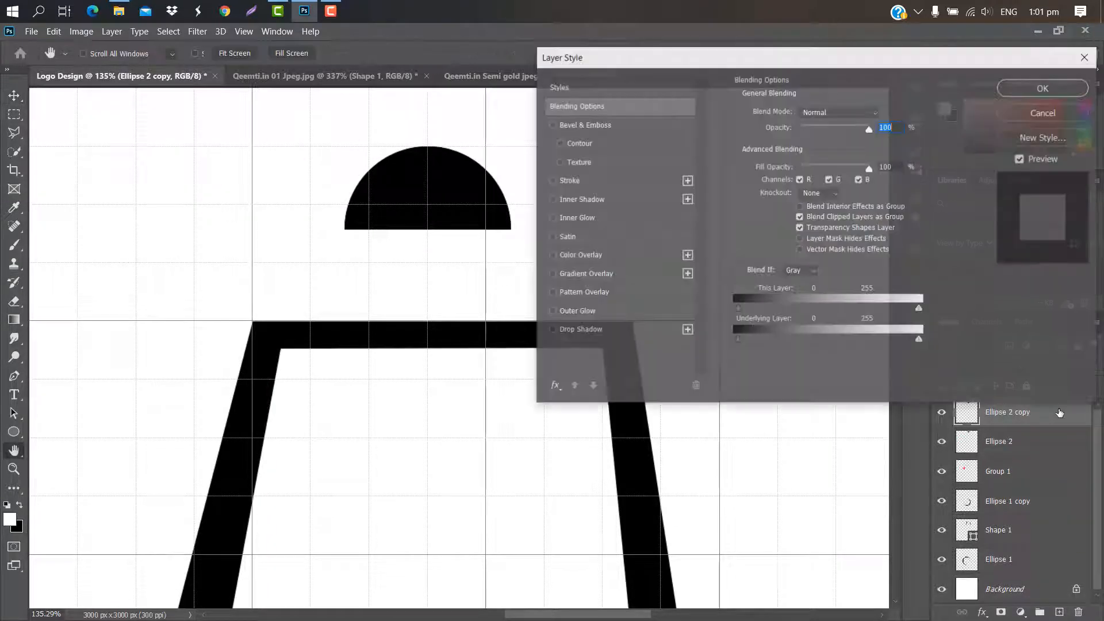
pyautogui.click(628, 259)
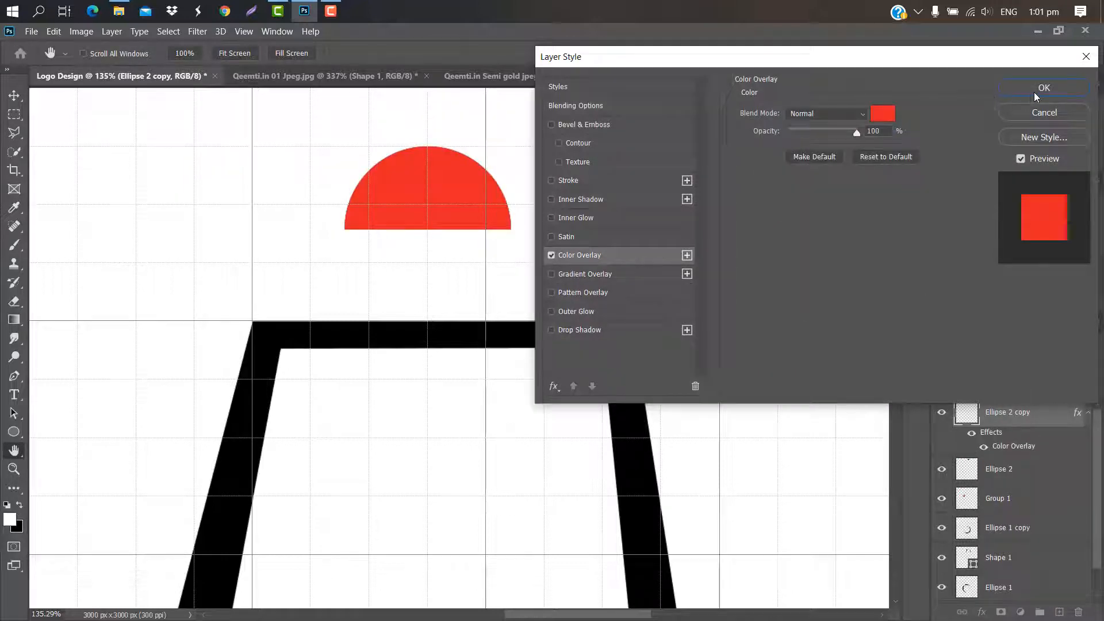
pyautogui.click(1042, 88)
# Scale the red half circle to about 90.3% and centre it on the black one, with their flat bases nearly aligned
pyautogui.hotkey('ctrl', 't')
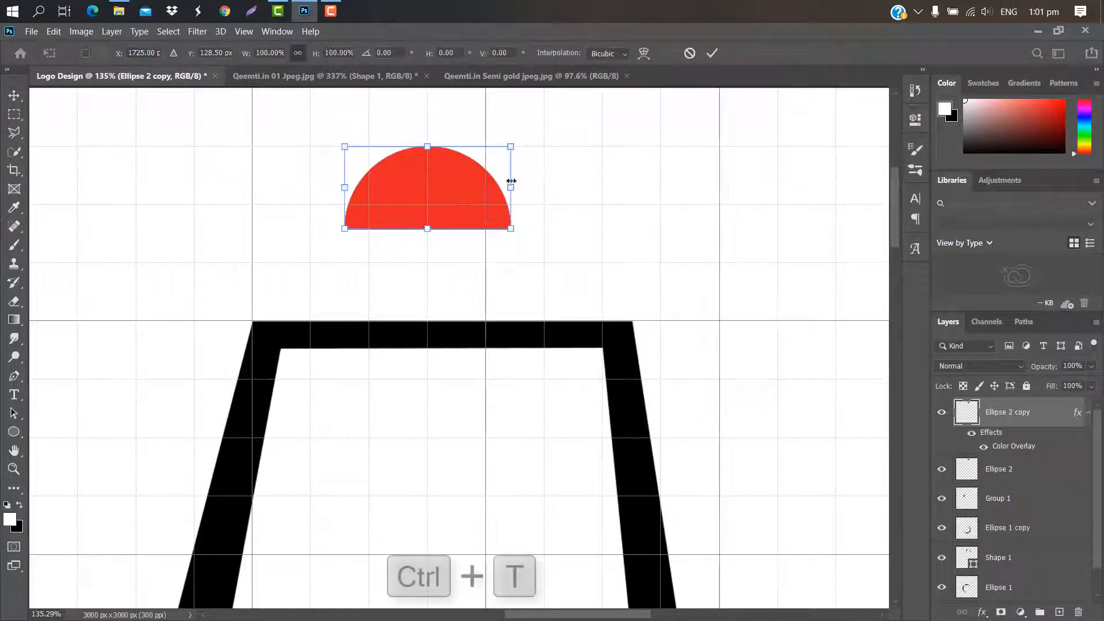
pyautogui.moveTo(511, 181); pyautogui.dragTo(494, 187)
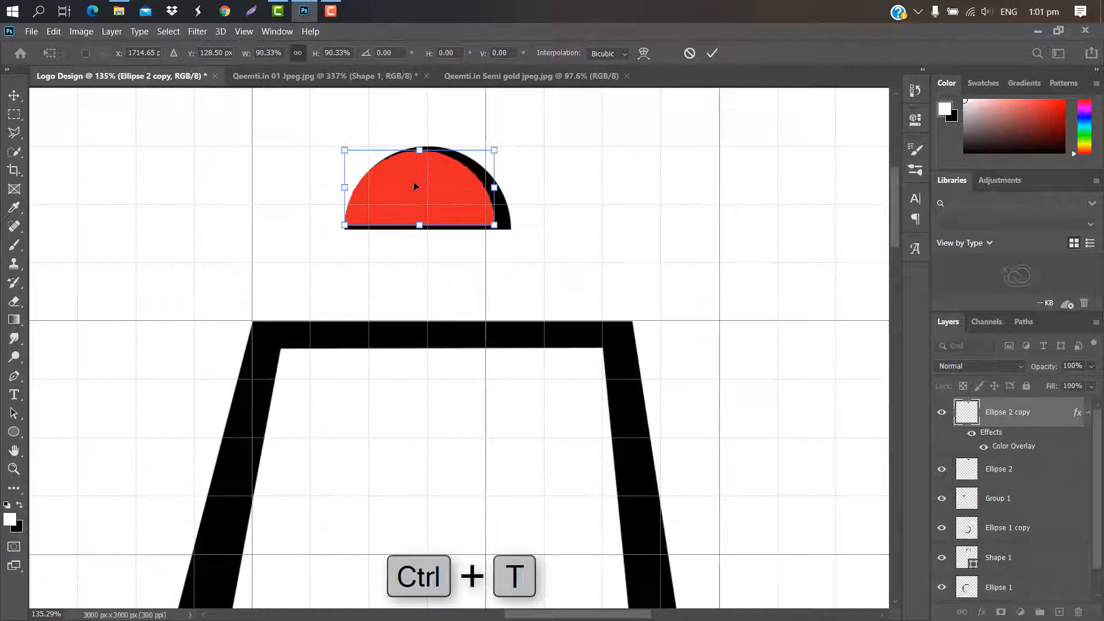
pyautogui.moveTo(416, 186)
pyautogui.mouseDown()
pyautogui.moveTo(424, 197)
pyautogui.moveTo(430, 181)
pyautogui.mouseUp()
pyautogui.scroll(3, 483, 221)
pyautogui.click(712, 53)
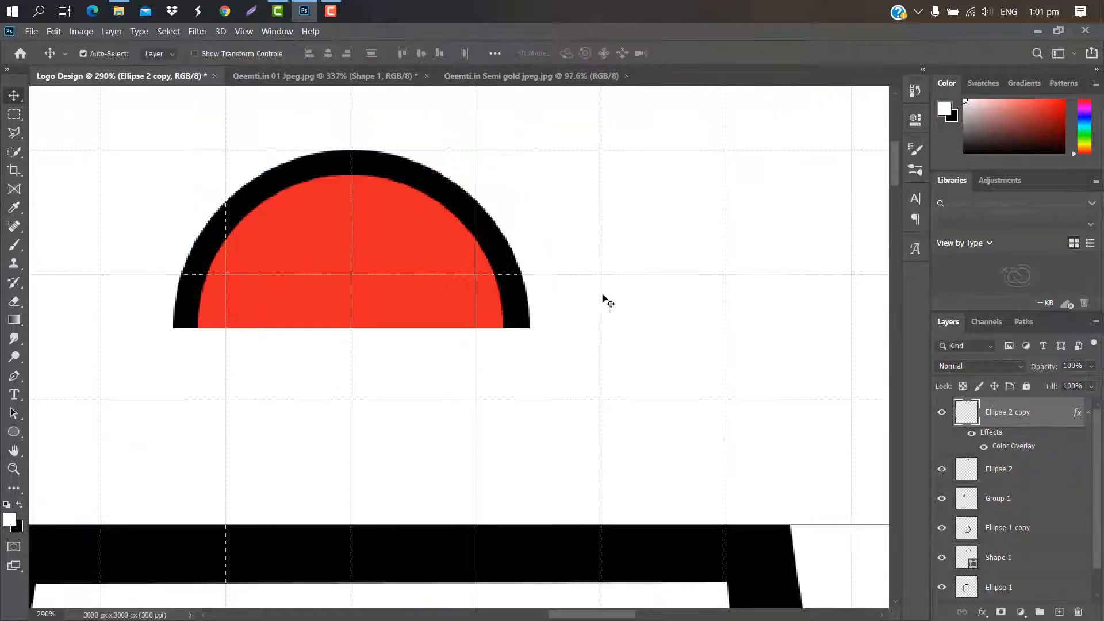
# Cut the red half circle's outline out of the black one, delete the red copy layer, and clear the selection
pyautogui.keyDown('ctrl'); pyautogui.click(972, 418); pyautogui.keyUp('ctrl')
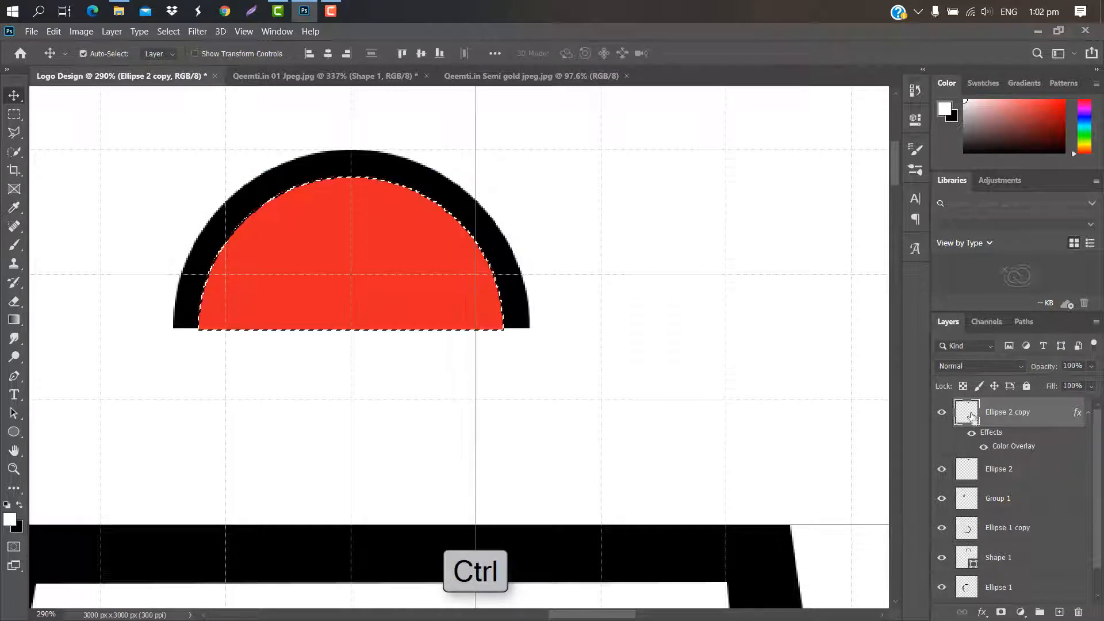
pyautogui.click(1027, 471)
pyautogui.press('Delete')
pyautogui.moveTo(1047, 415); pyautogui.dragTo(1078, 606)
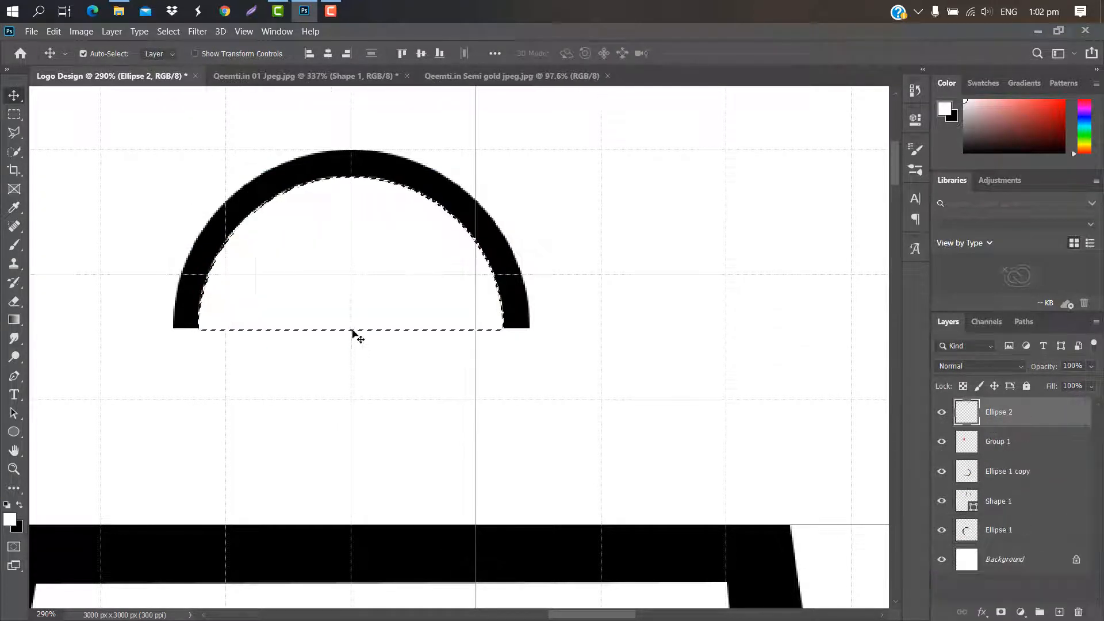
pyautogui.hotkey('ctrl', 'd')
# Place the arch just above the bag's top edge as a handle and enlarge it to about 146.4%
pyautogui.scroll(-4, 334, 213)
pyautogui.hotkey('ctrl', 't')
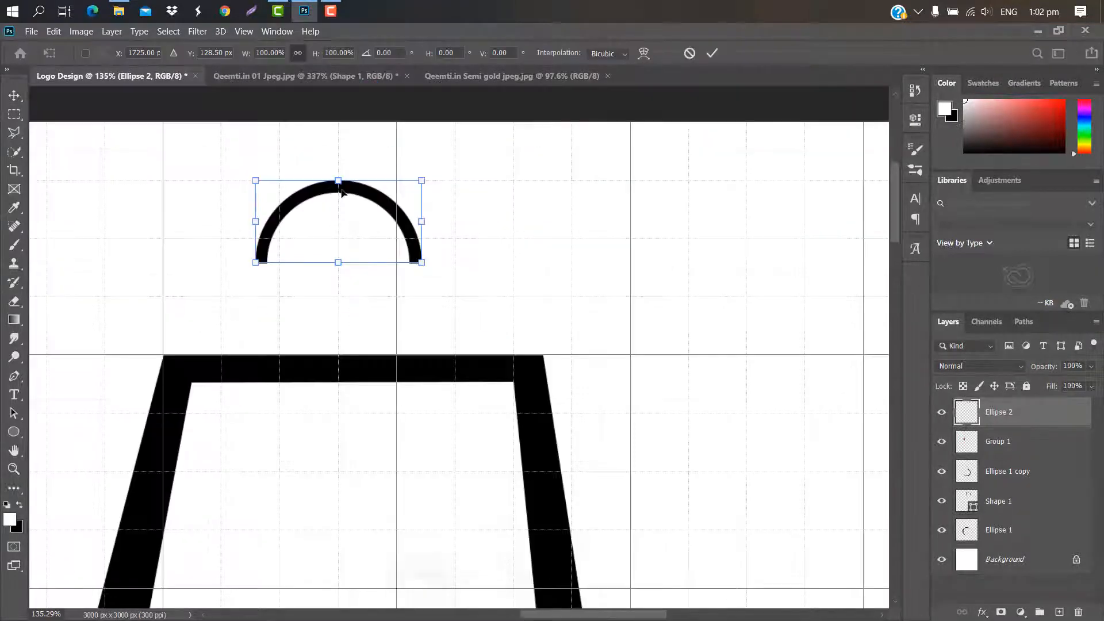
pyautogui.moveTo(344, 206); pyautogui.dragTo(361, 282)
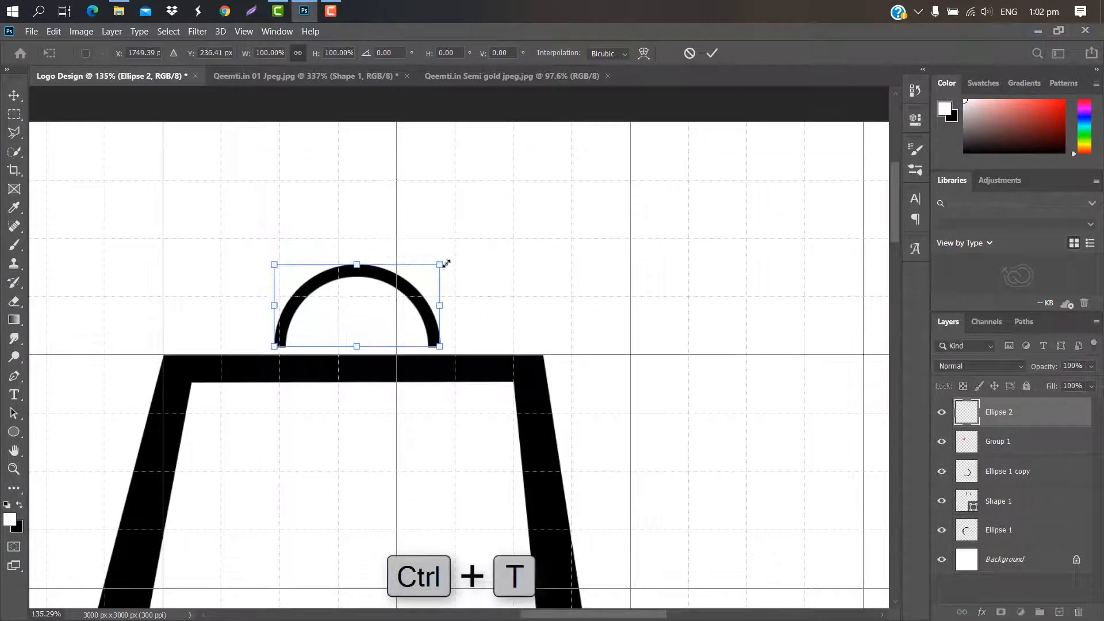
pyautogui.moveTo(440, 265); pyautogui.dragTo(480, 214)
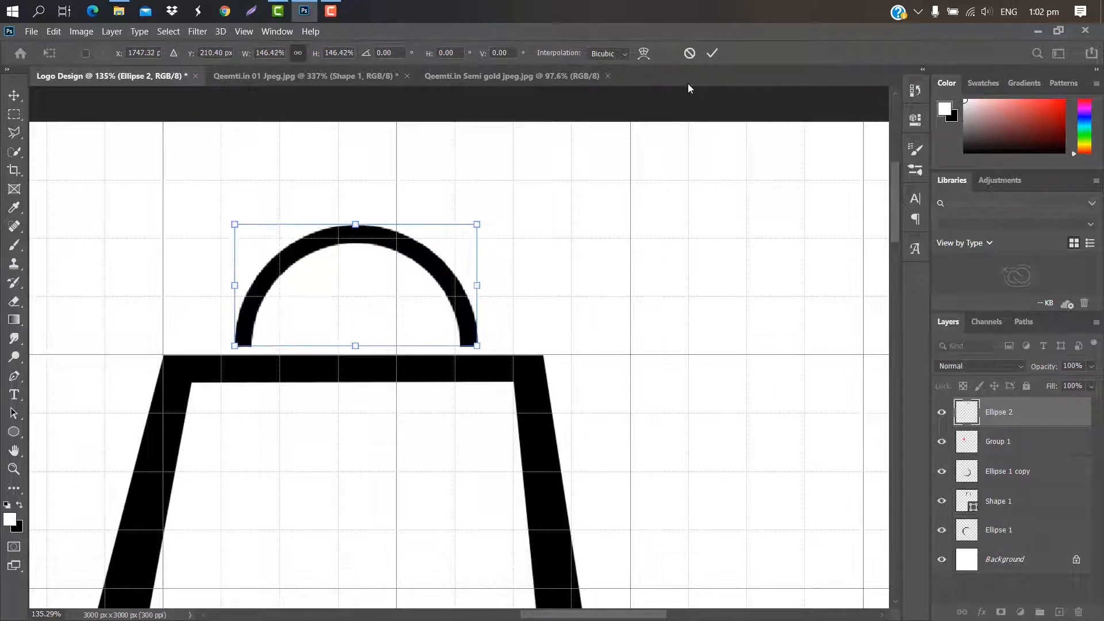
pyautogui.press('Return')
# Move the handle and bag outline together into the centre of the ring and rotate them slightly clockwise
pyautogui.hotkey('ctrl', '0')
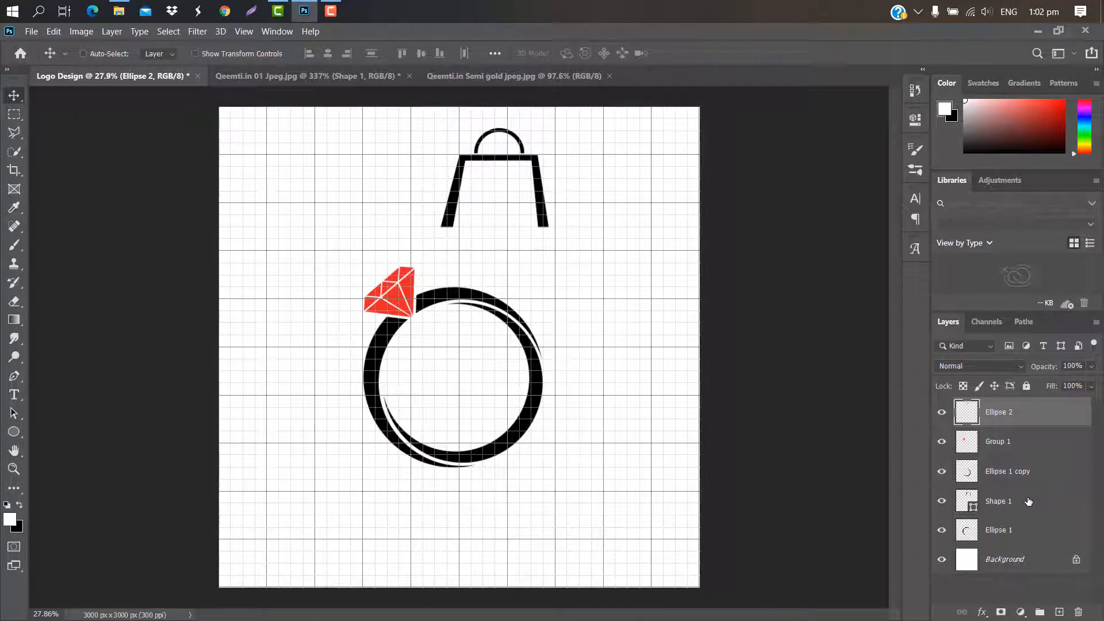
pyautogui.click(1029, 501)
pyautogui.hotkey('ctrl', 't')
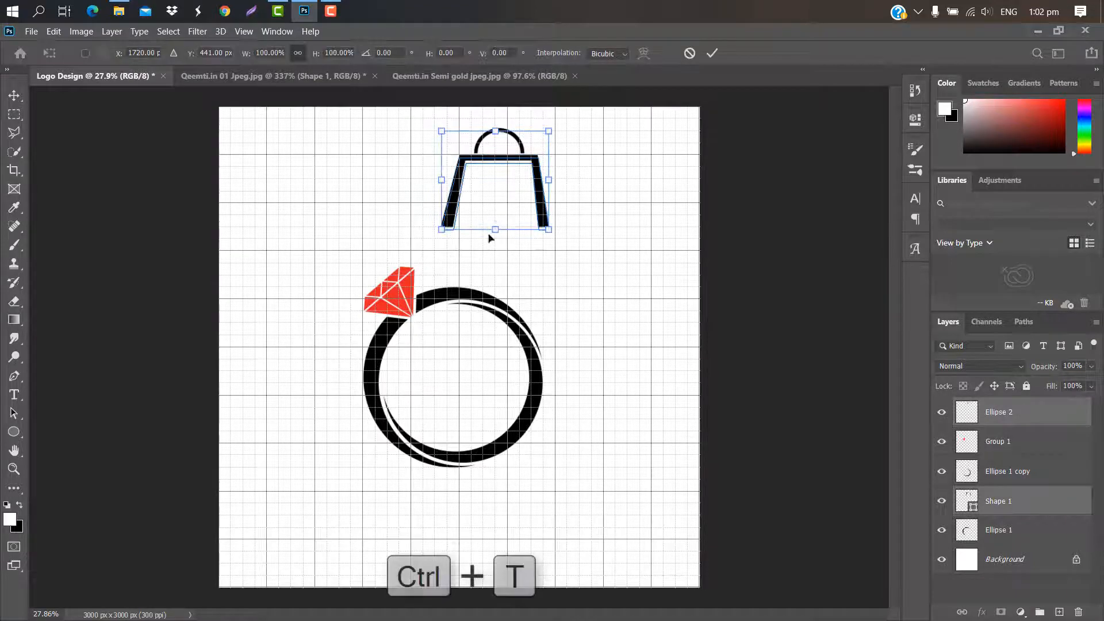
pyautogui.moveTo(513, 167); pyautogui.dragTo(471, 361)
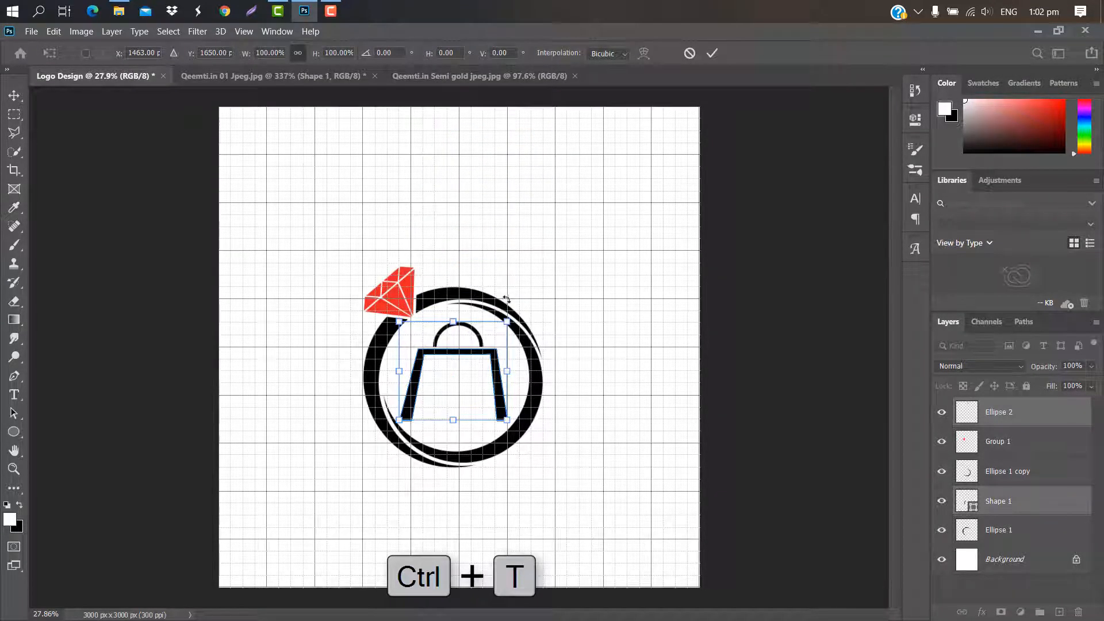
pyautogui.moveTo(506, 299); pyautogui.dragTo(524, 317)
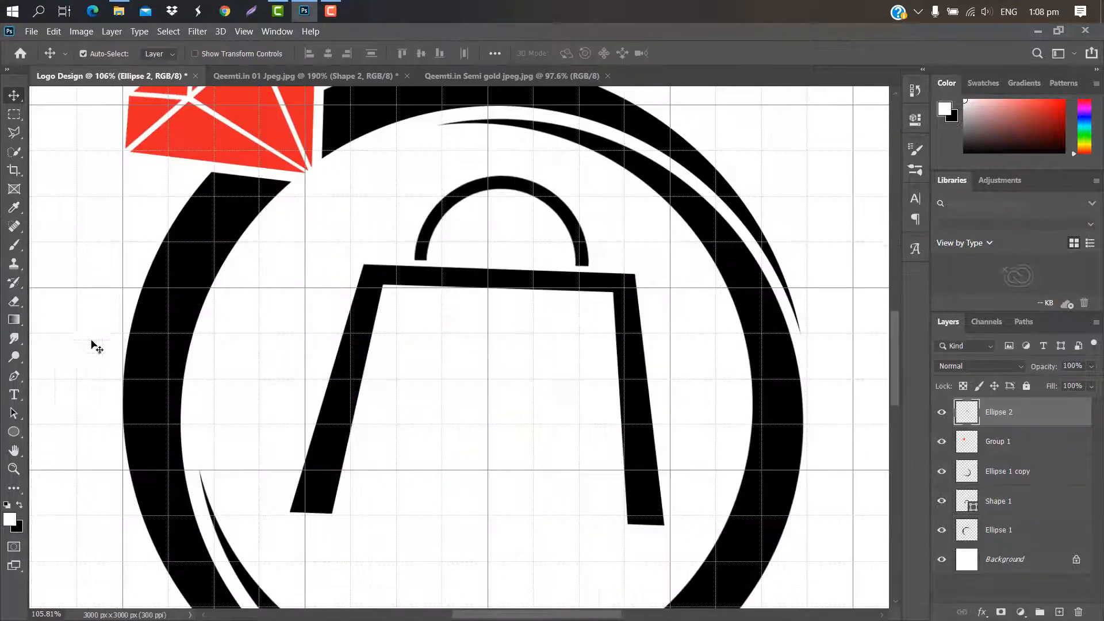
# Draw a check mark about 549 by 501 px across the bag with a curved long stroke, filled black at 100% opacity
pyautogui.click(11, 379)
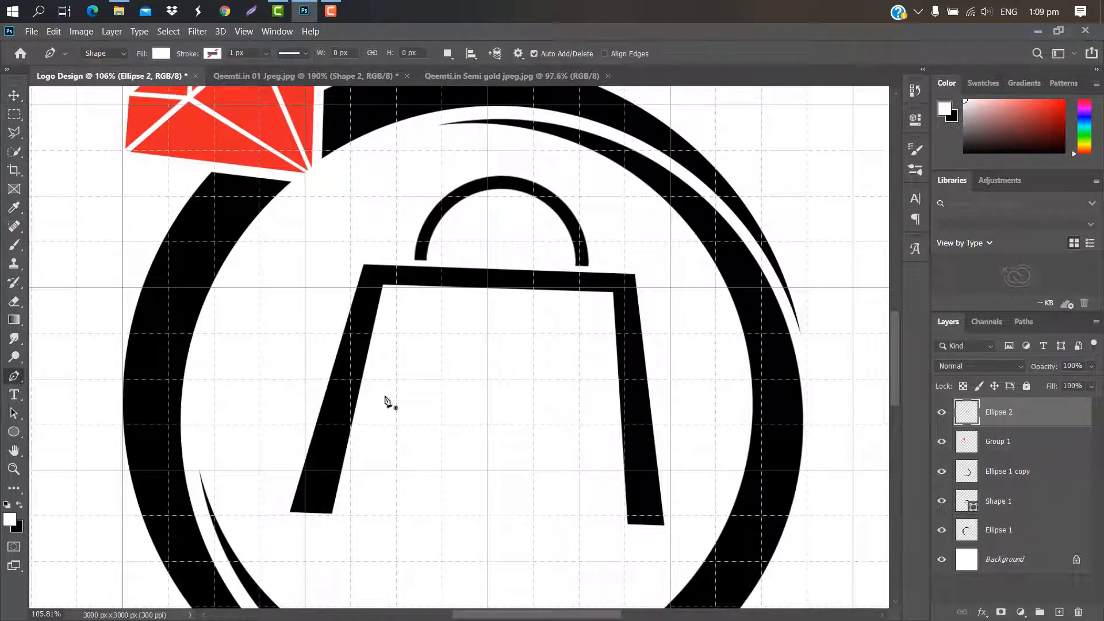
pyautogui.click(384, 396)
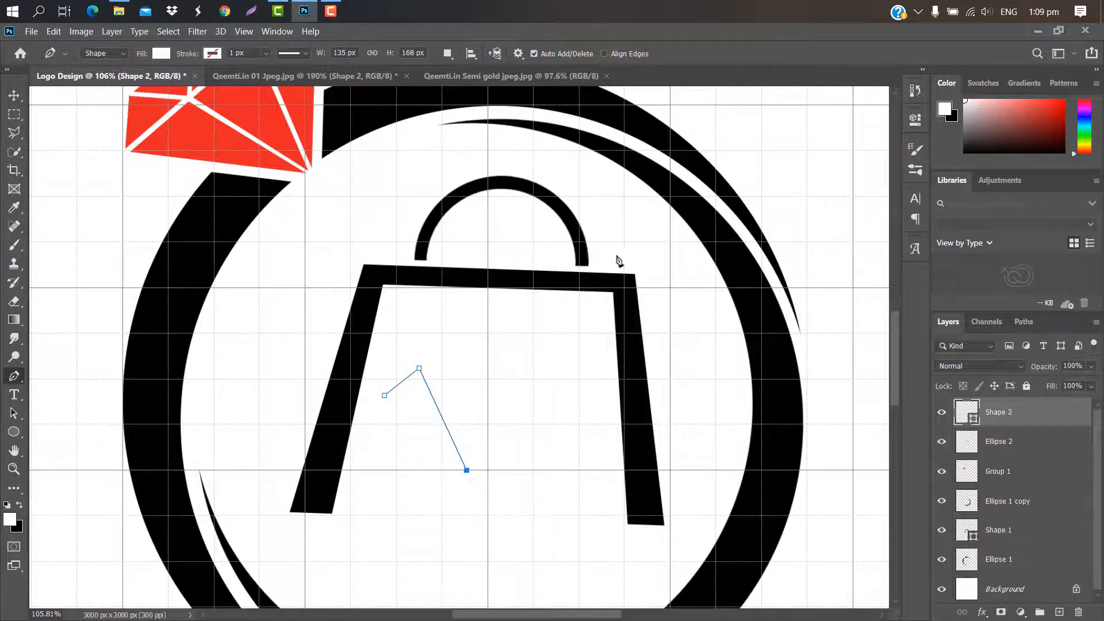
pyautogui.click(680, 242)
pyautogui.moveTo(690, 244); pyautogui.dragTo(818, 185)
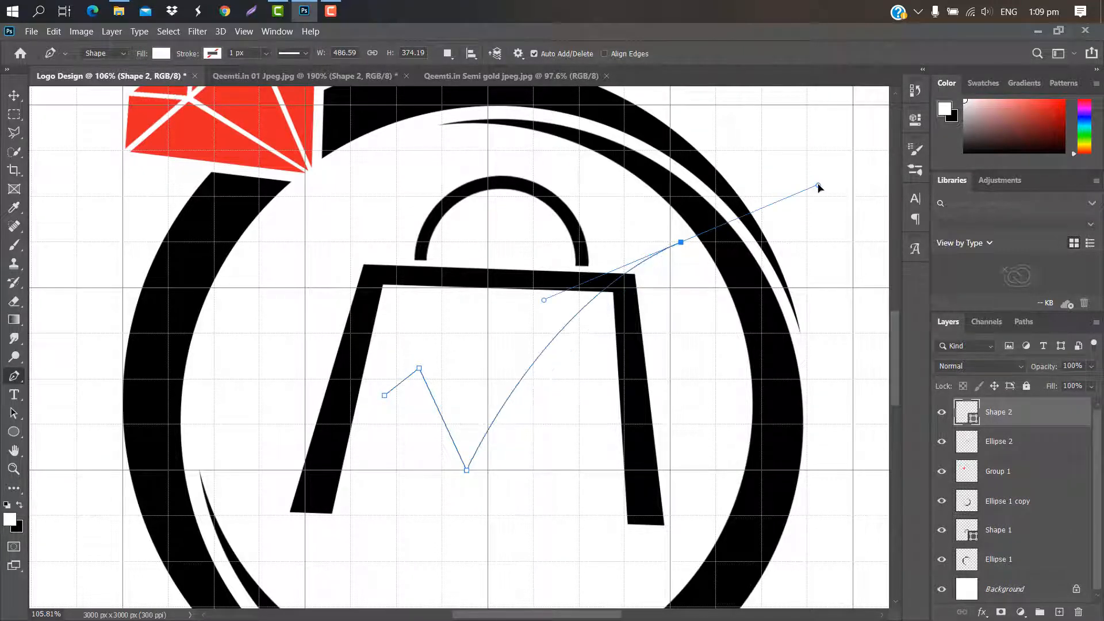
pyautogui.keyDown('alt'); pyautogui.click(682, 243); pyautogui.keyUp('alt')
pyautogui.moveTo(463, 561); pyautogui.dragTo(423, 538)
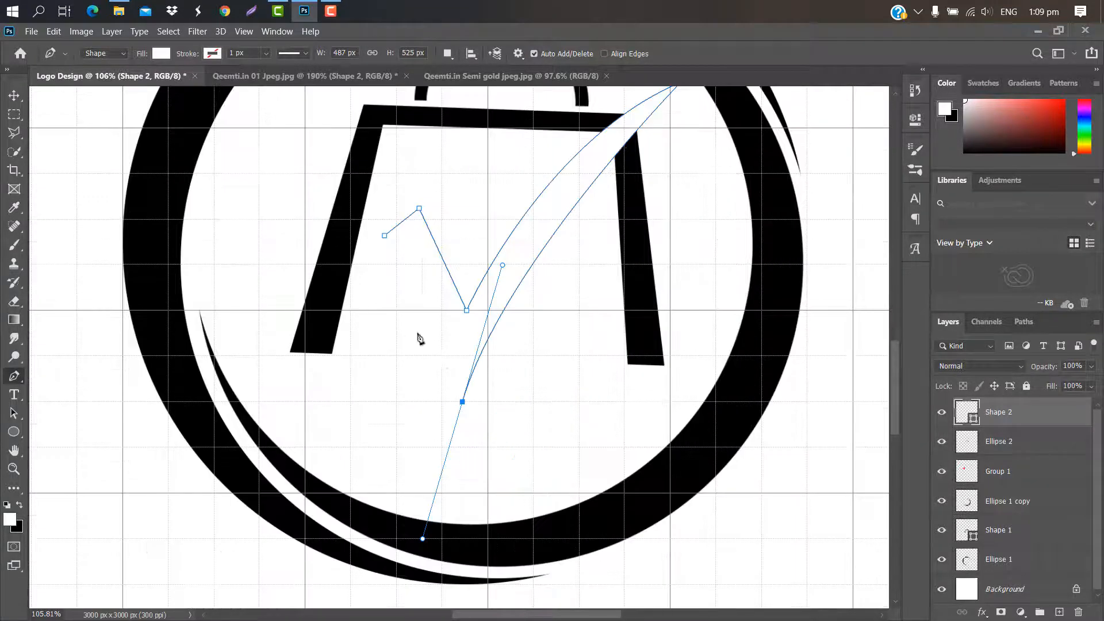
pyautogui.keyDown('alt'); pyautogui.click(463, 403); pyautogui.keyUp('alt')
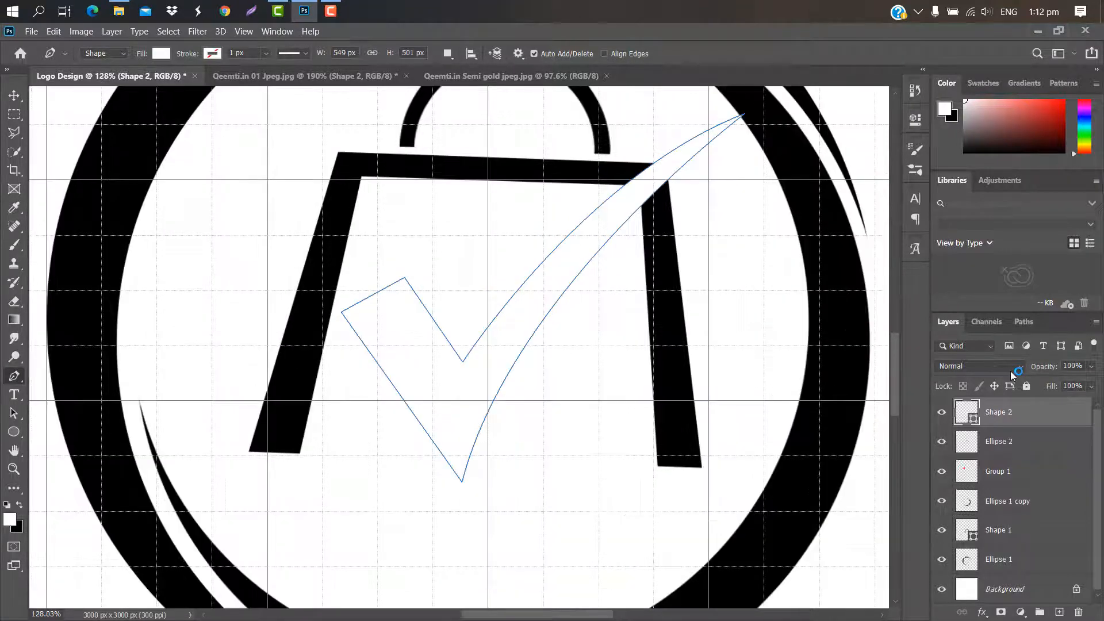
pyautogui.scroll(-5, 928, 397)
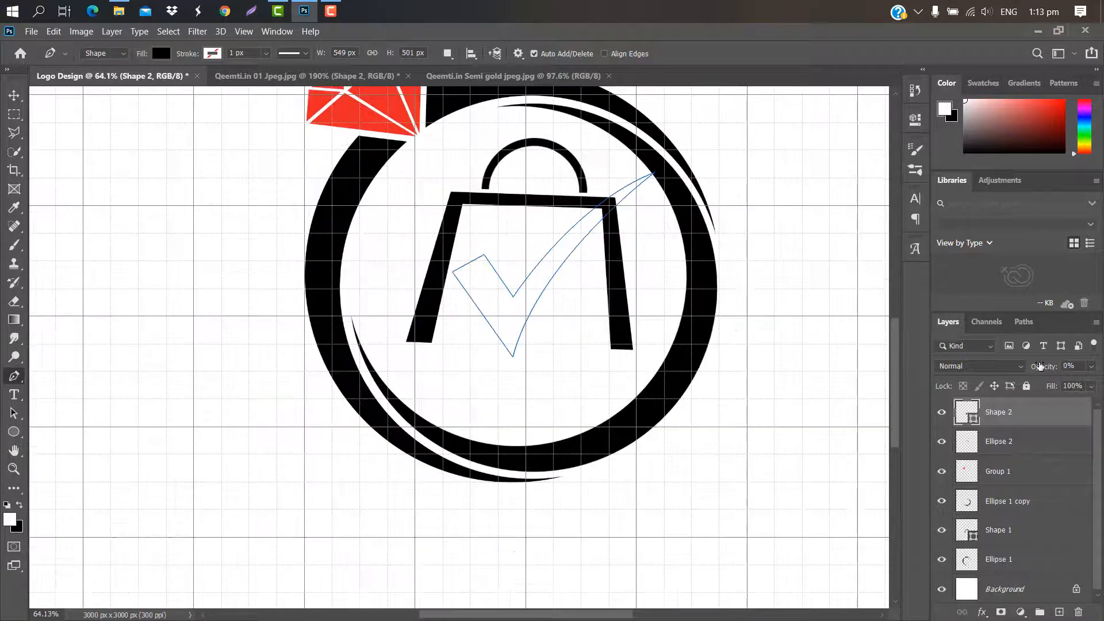
pyautogui.moveTo(1040, 367); pyautogui.dragTo(1090, 367)
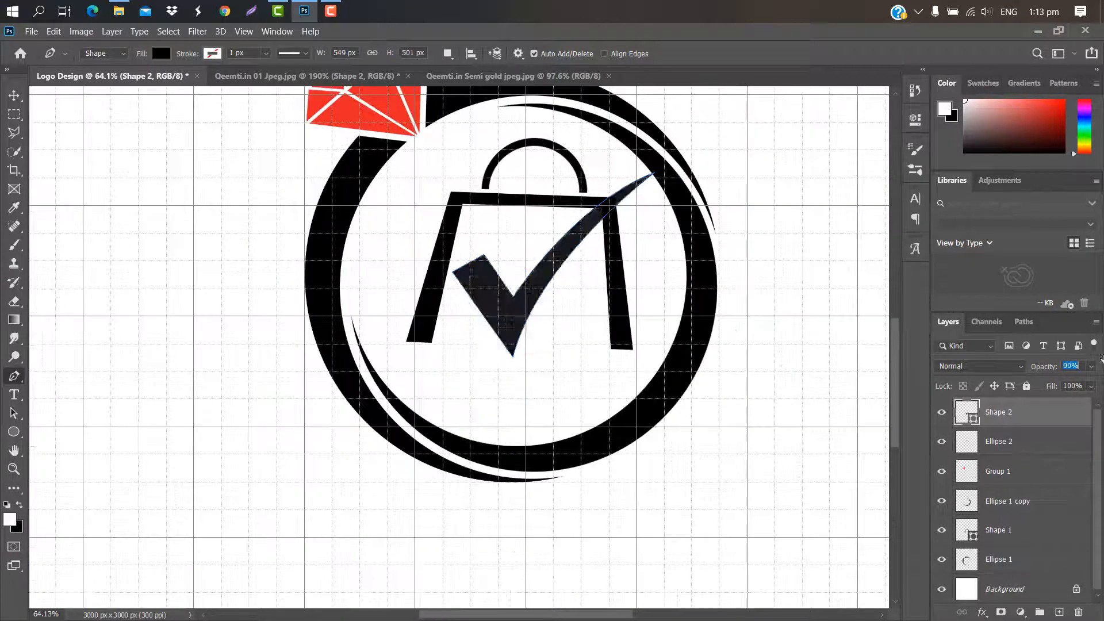
# Scale the check mark to about 85%, rotate it about 5.8° clockwise, and position it across the bag's upper edge
pyautogui.hotkey('ctrl', 't')
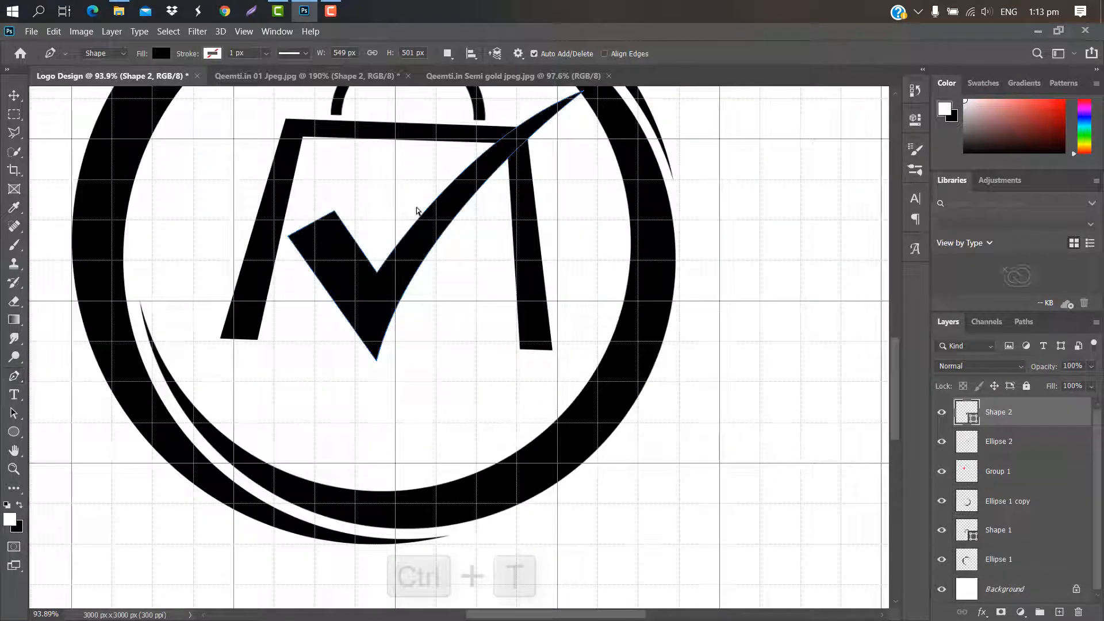
pyautogui.moveTo(894, 364); pyautogui.dragTo(895, 329)
pyautogui.moveTo(584, 253); pyautogui.dragTo(546, 287)
pyautogui.moveTo(444, 404); pyautogui.dragTo(451, 384)
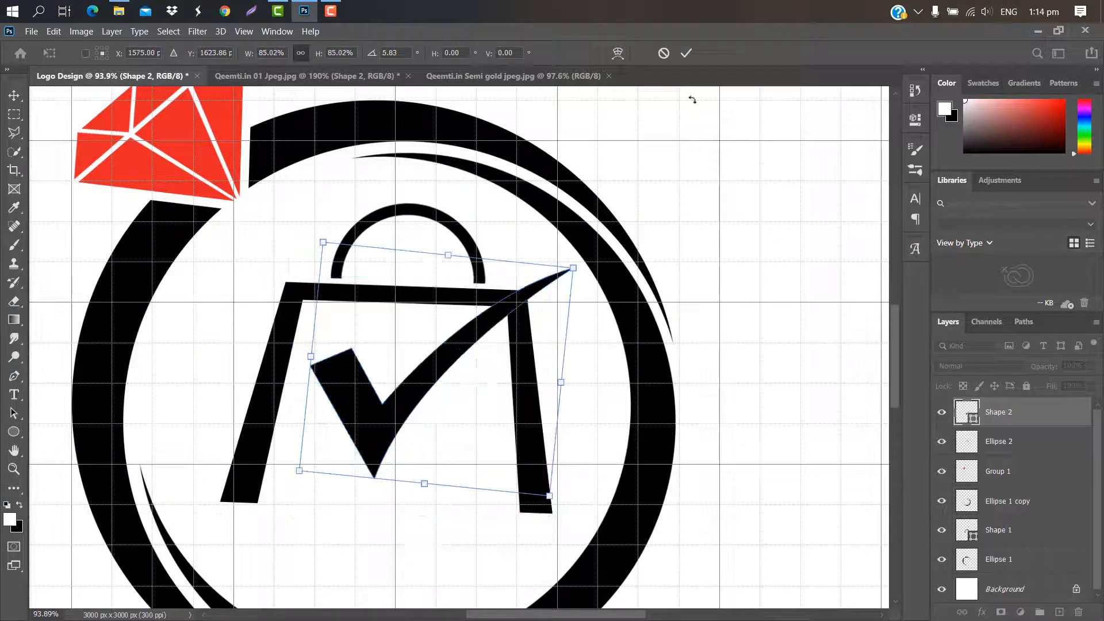
pyautogui.click(686, 53)
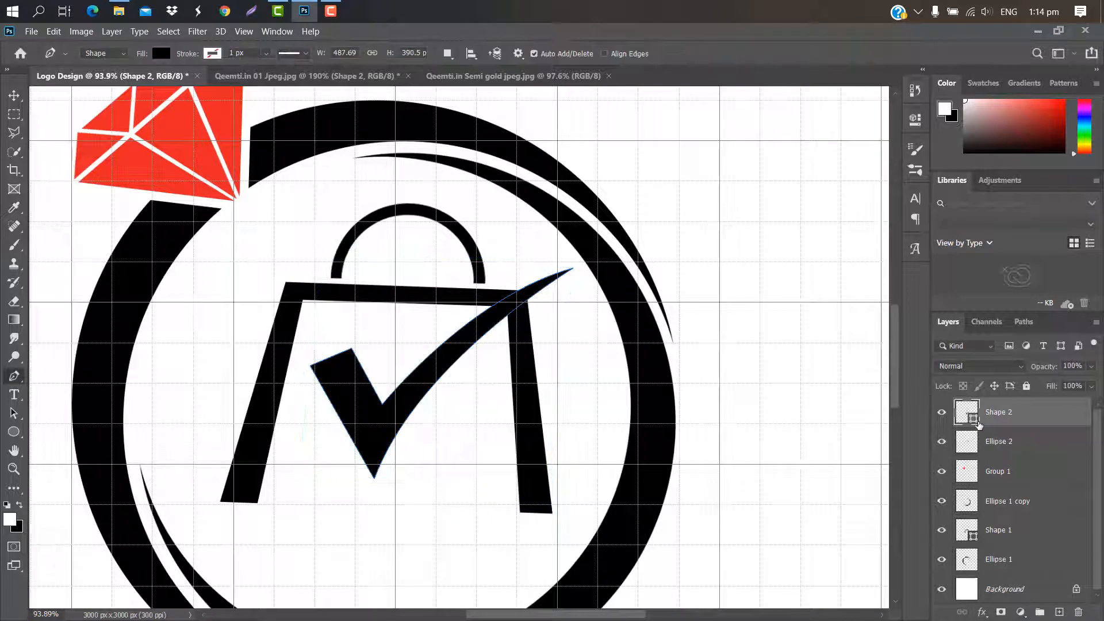
# Load the check mark's outline as a selection and expand it by 16 pixels
pyautogui.keyDown('ctrl'); pyautogui.click(977, 423); pyautogui.keyUp('ctrl')
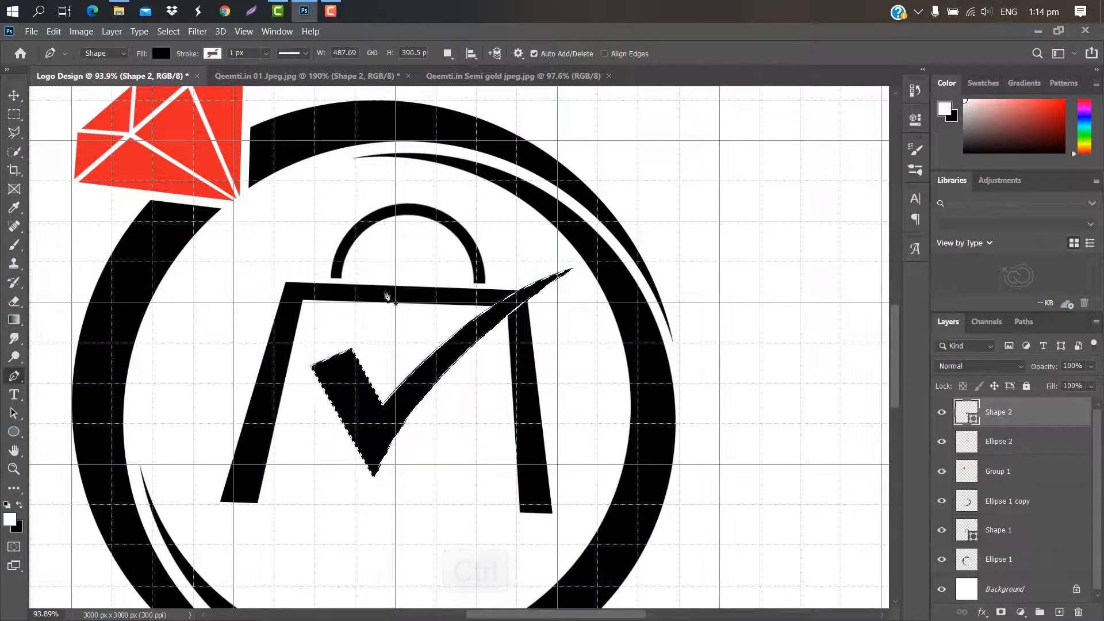
pyautogui.click(169, 31)
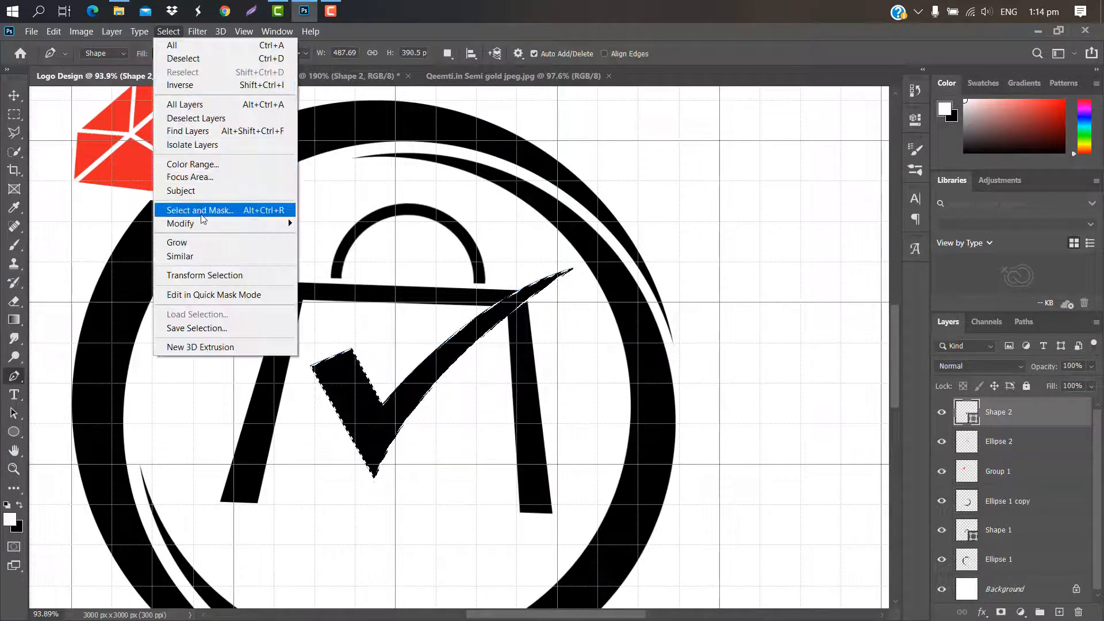
pyautogui.moveTo(199, 223)
pyautogui.click(325, 251)
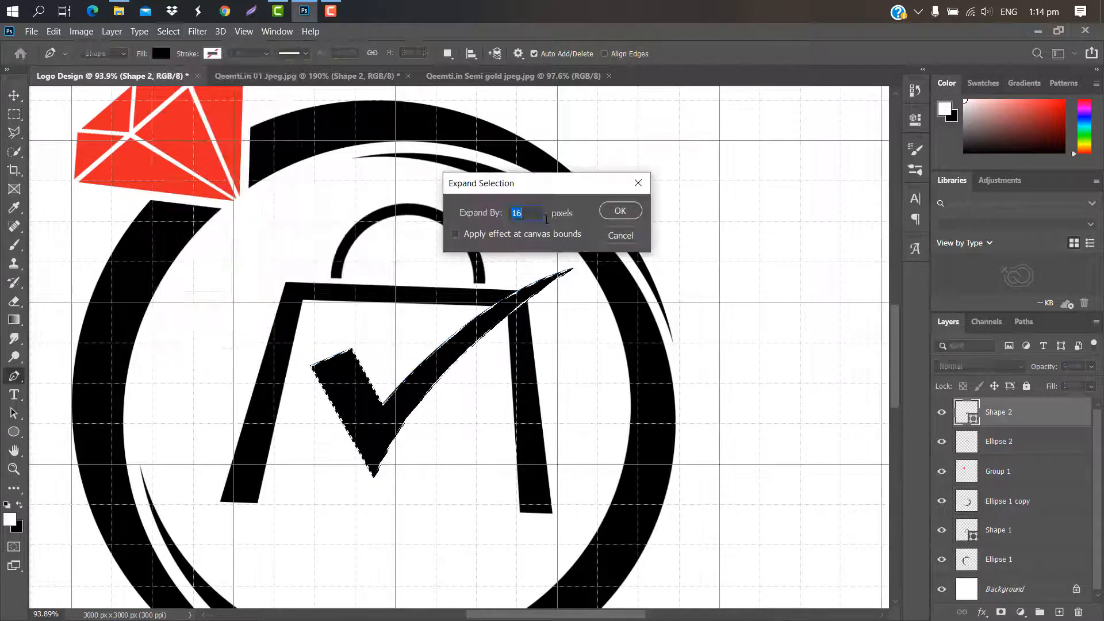
pyautogui.click(624, 211)
# Rasterize the bag outline layer, cut the selected area around the check mark out of it, and clear the selection
pyautogui.press('v')
pyautogui.click(293, 303)
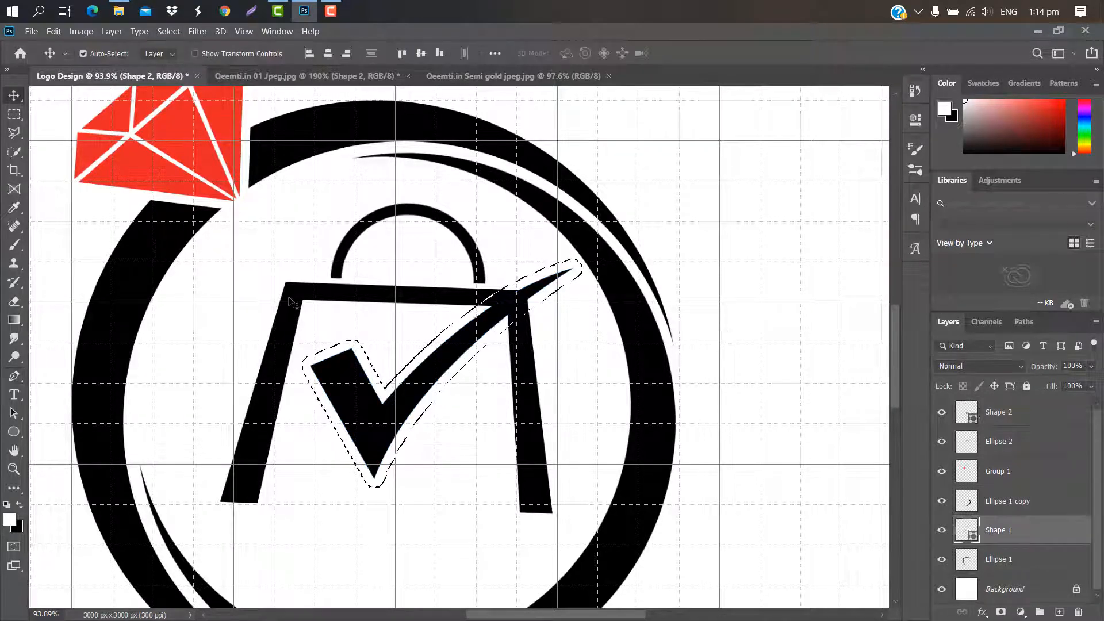
pyautogui.rightClick(1050, 530)
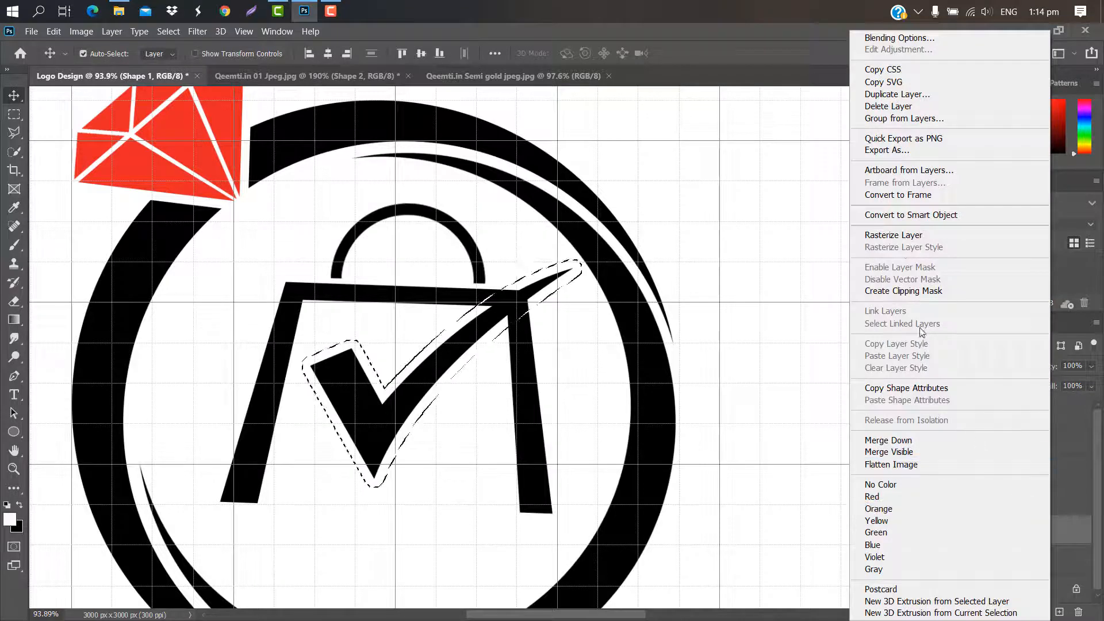
pyautogui.click(896, 234)
pyautogui.press('Delete')
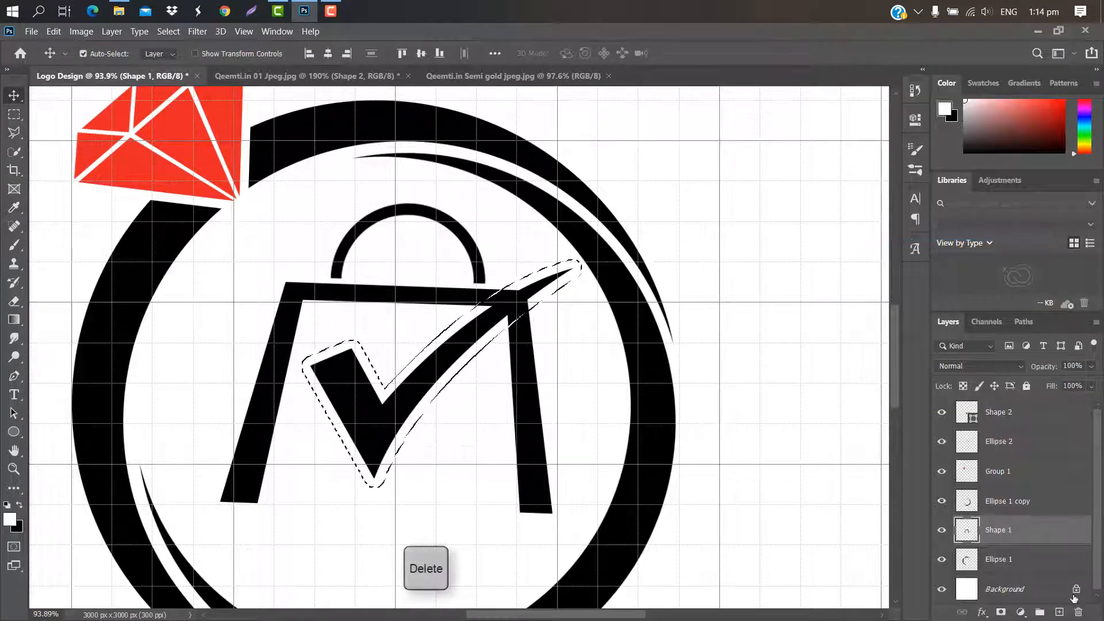
pyautogui.hotkey('ctrl', 'd')
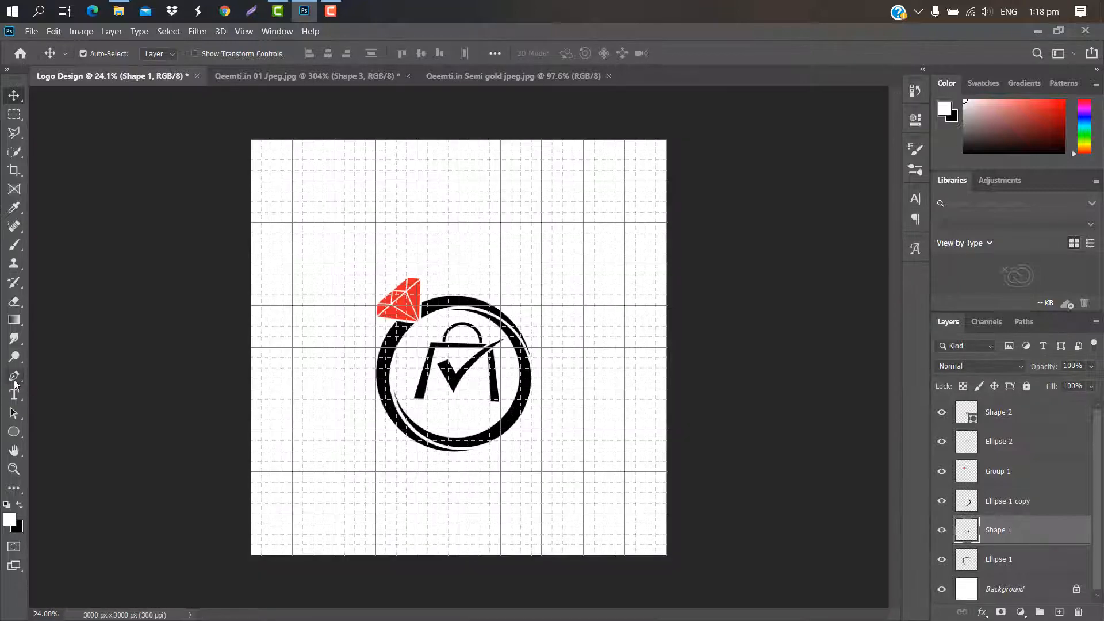
# Draw the right half of an upward arrow, about 64 by 215 px, along the vertical centre gridline above the ring
pyautogui.click(15, 377)
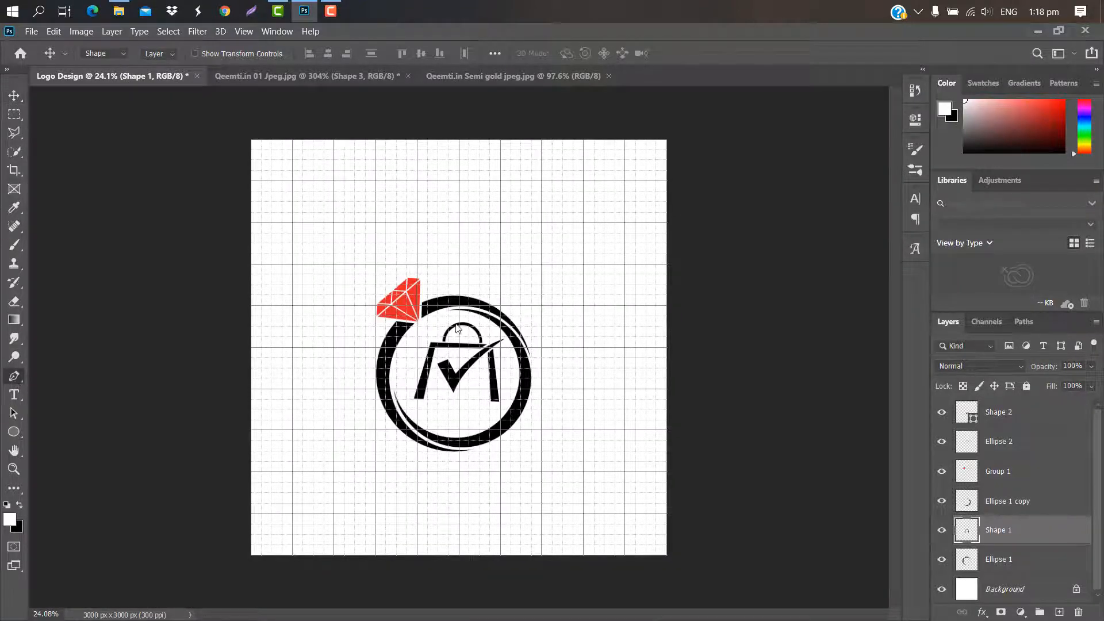
pyautogui.scroll(5, 450, 223)
pyautogui.click(508, 232)
pyautogui.scroll(-3, 538, 192)
pyautogui.scroll(2, 540, 195)
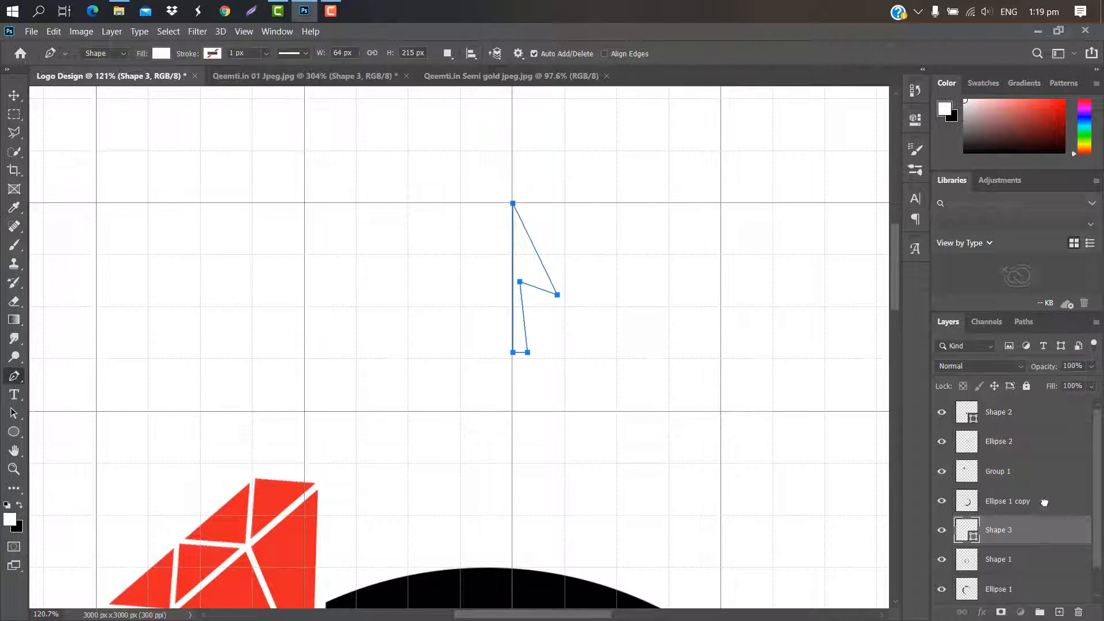
# Bring the half-arrow layer to the top of the layer stack and fill the shape with black (000000)
pyautogui.moveTo(1044, 501); pyautogui.dragTo(1027, 403)
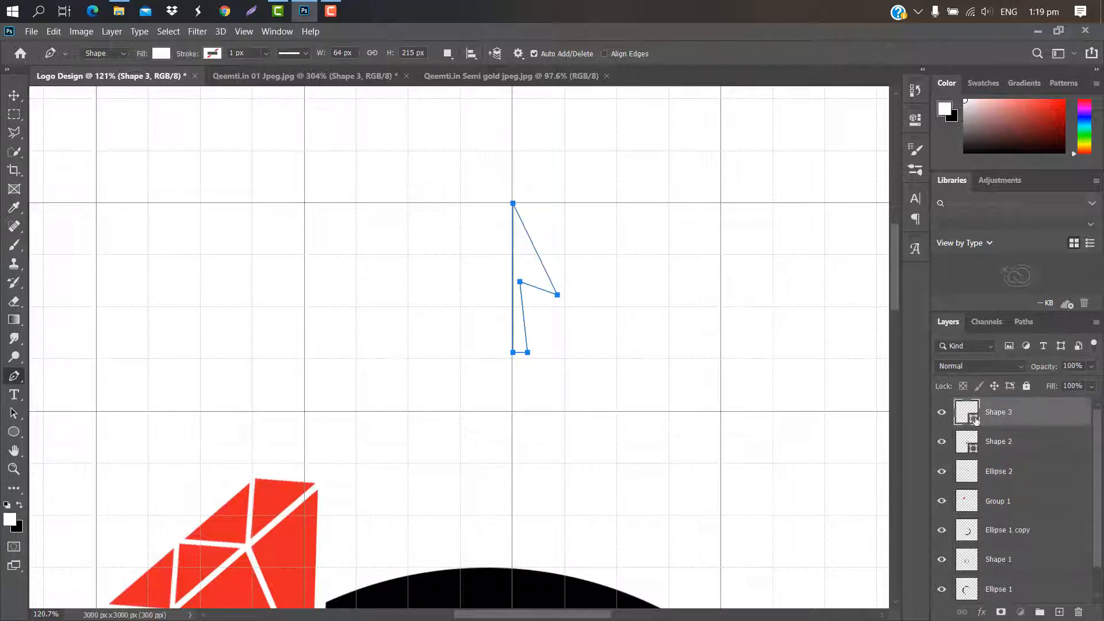
pyautogui.doubleClick(966, 412)
pyautogui.moveTo(840, 321); pyautogui.dragTo(658, 364)
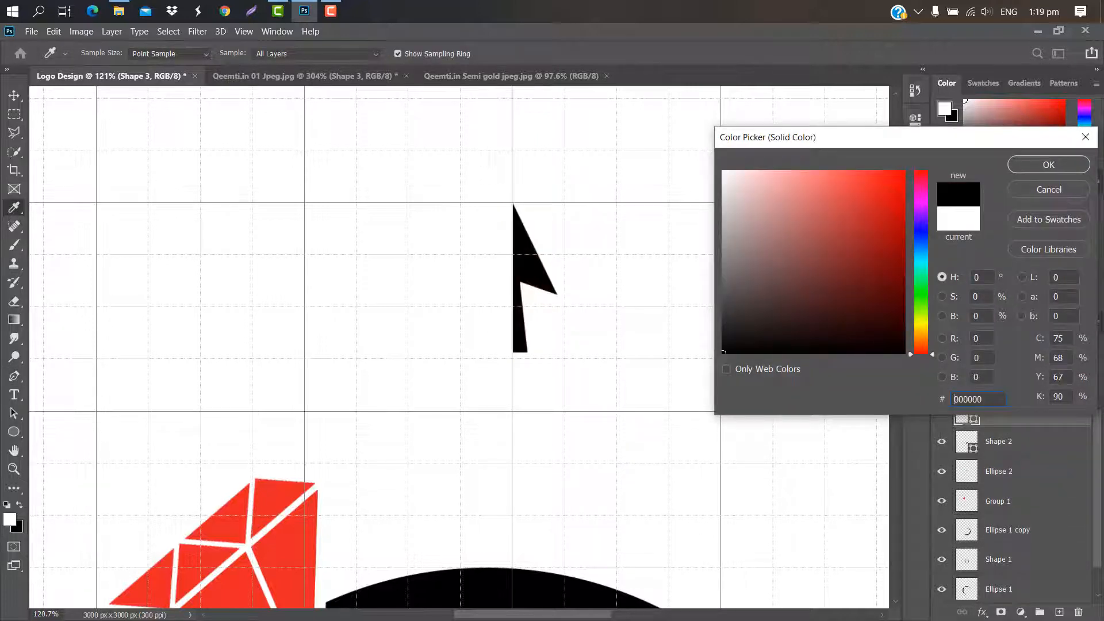
pyautogui.click(1049, 165)
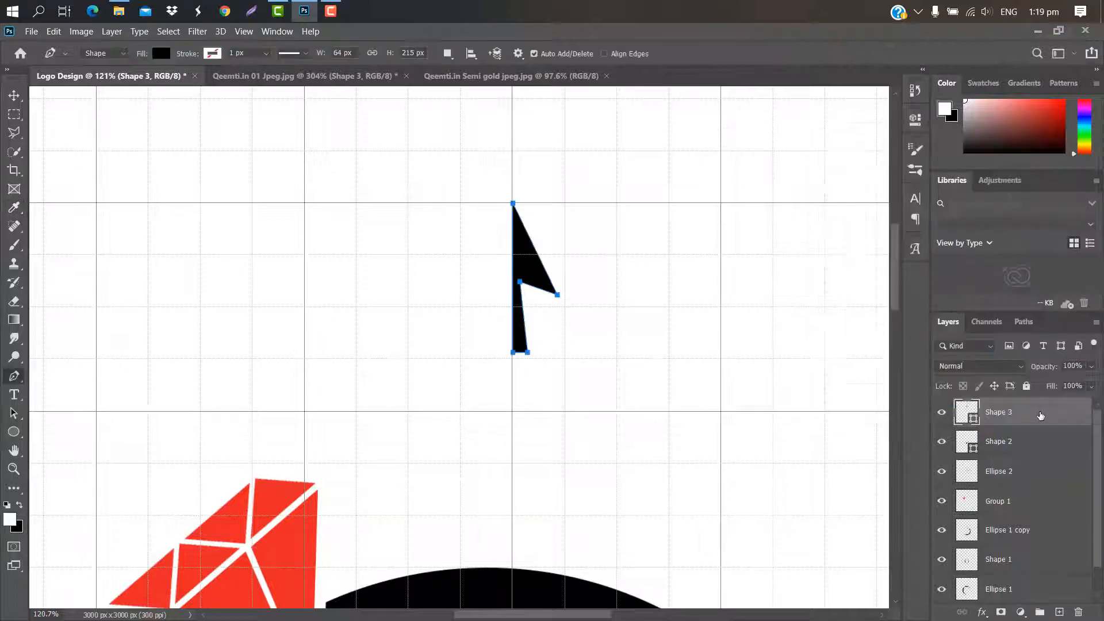
# Duplicate the half arrow, flip the copy horizontally, and align it against the original to complete a symmetrical arrow
pyautogui.hotkey('ctrl', 'j')
pyautogui.hotkey('ctrl', 't')
pyautogui.rightClick(529, 292)
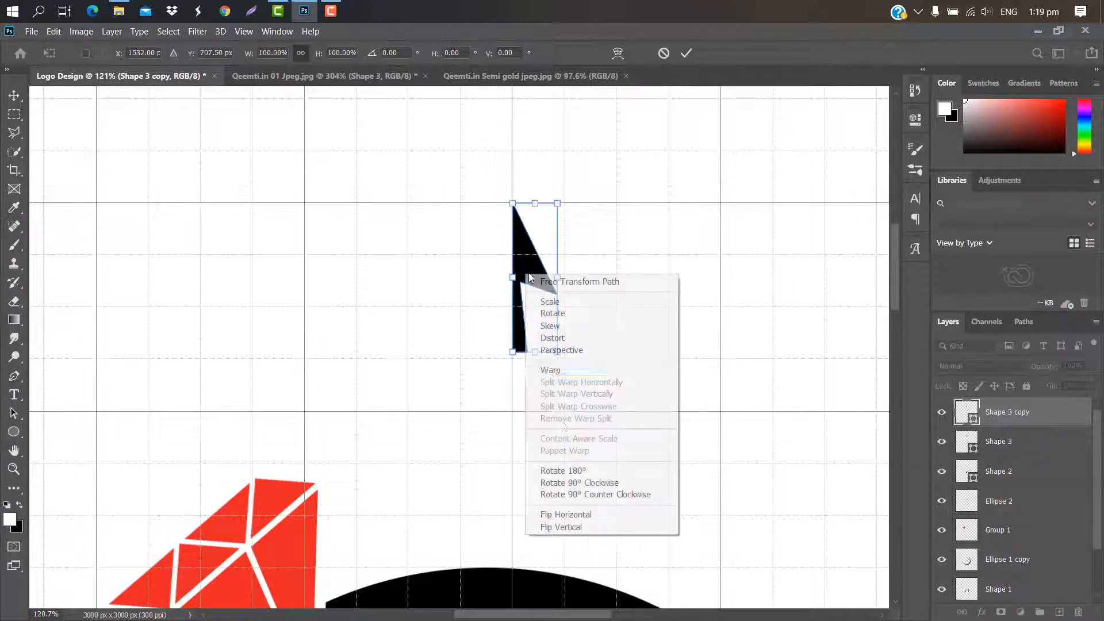
pyautogui.click(579, 516)
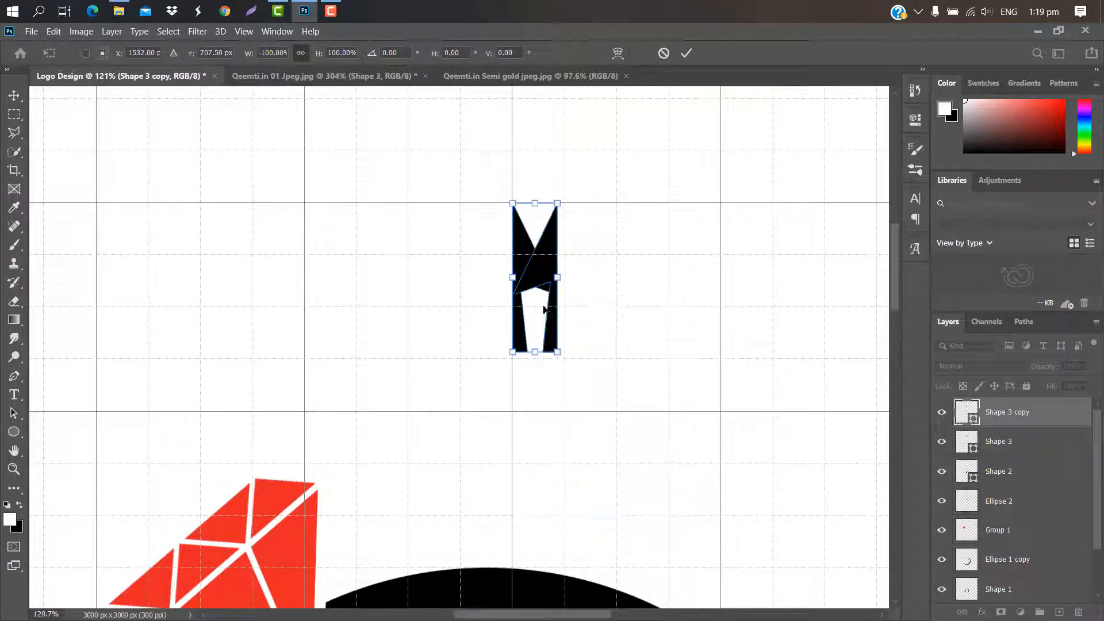
pyautogui.moveTo(529, 266); pyautogui.dragTo(498, 258)
pyautogui.scroll(4, 500, 253)
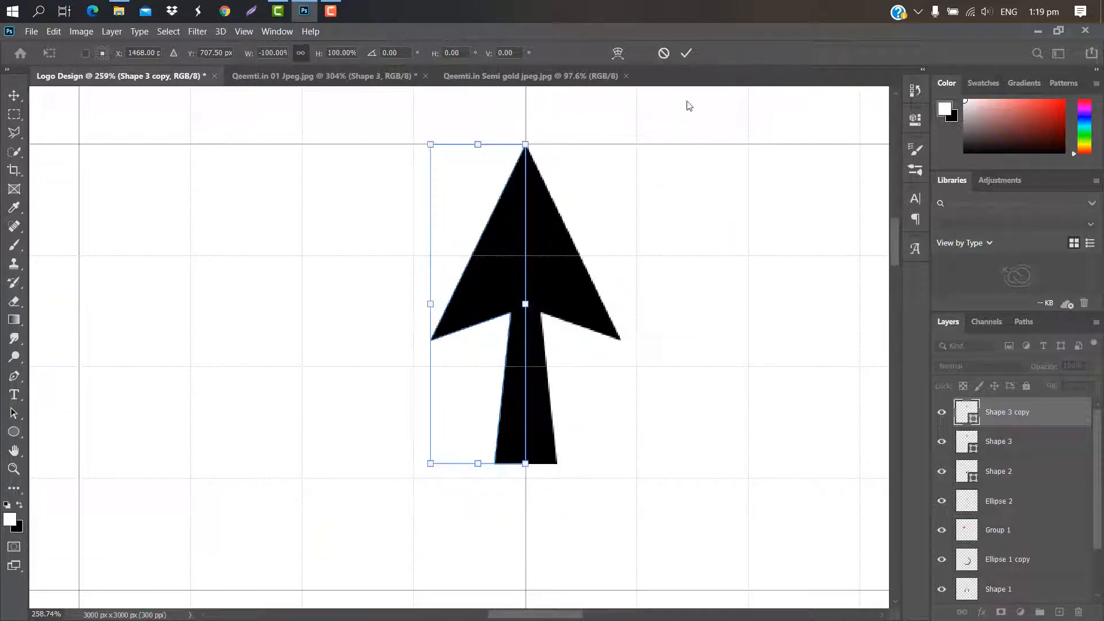
pyautogui.click(686, 53)
# Move both arrow halves together closer to the diamond and merge them into one shape
pyautogui.click(14, 95)
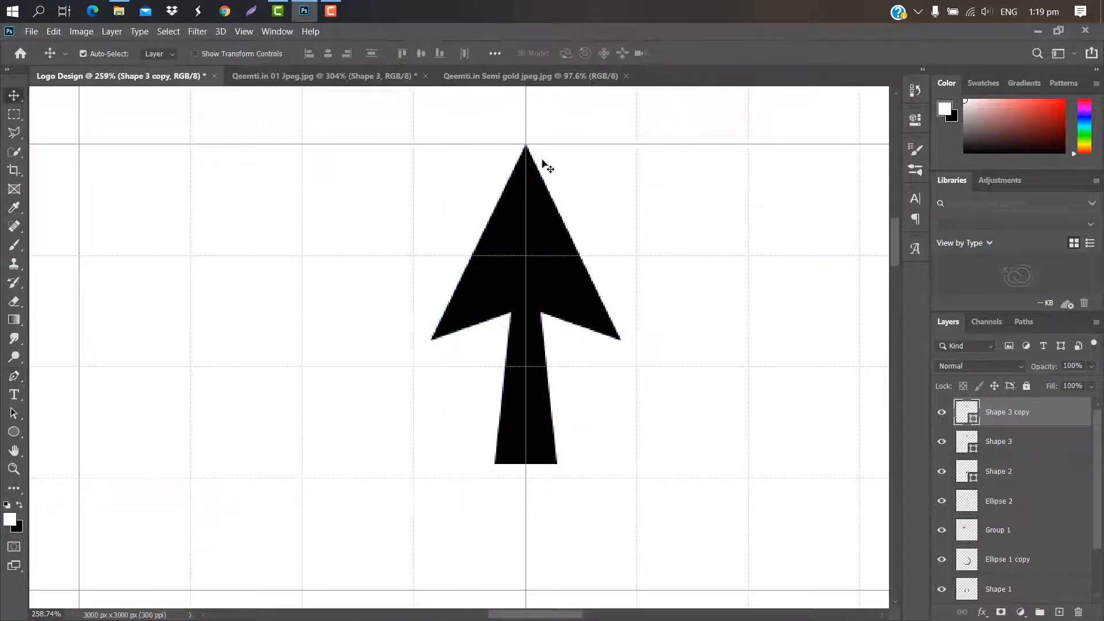
pyautogui.scroll(-7, 542, 163)
pyautogui.keyDown('ctrl'); pyautogui.click(1026, 442); pyautogui.keyUp('ctrl')
pyautogui.hotkey('ctrl', 't')
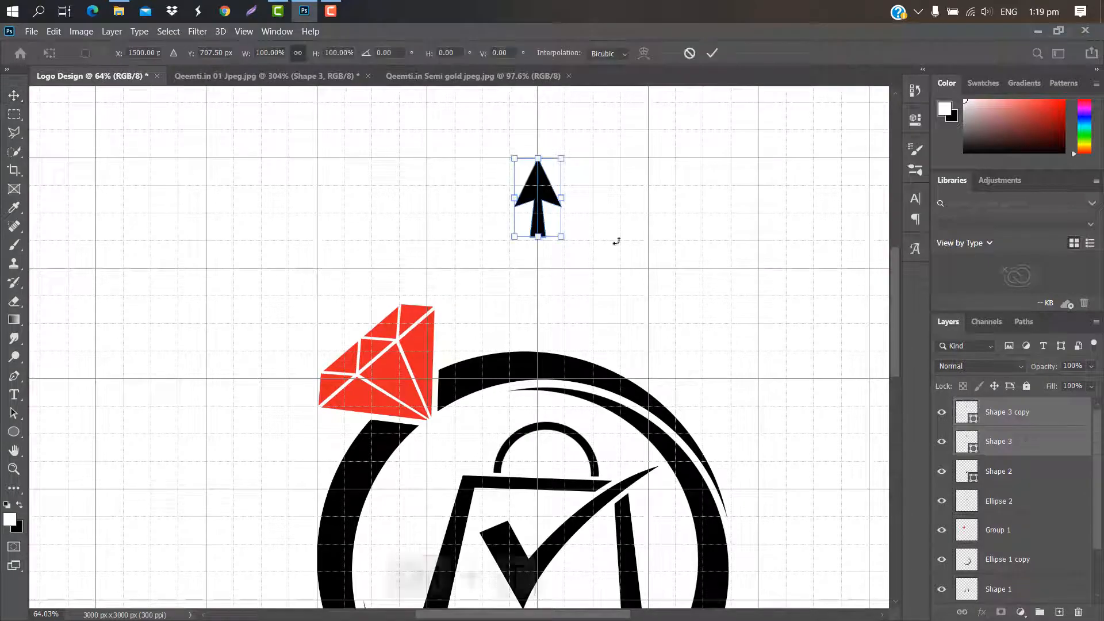
pyautogui.moveTo(549, 216); pyautogui.dragTo(497, 217)
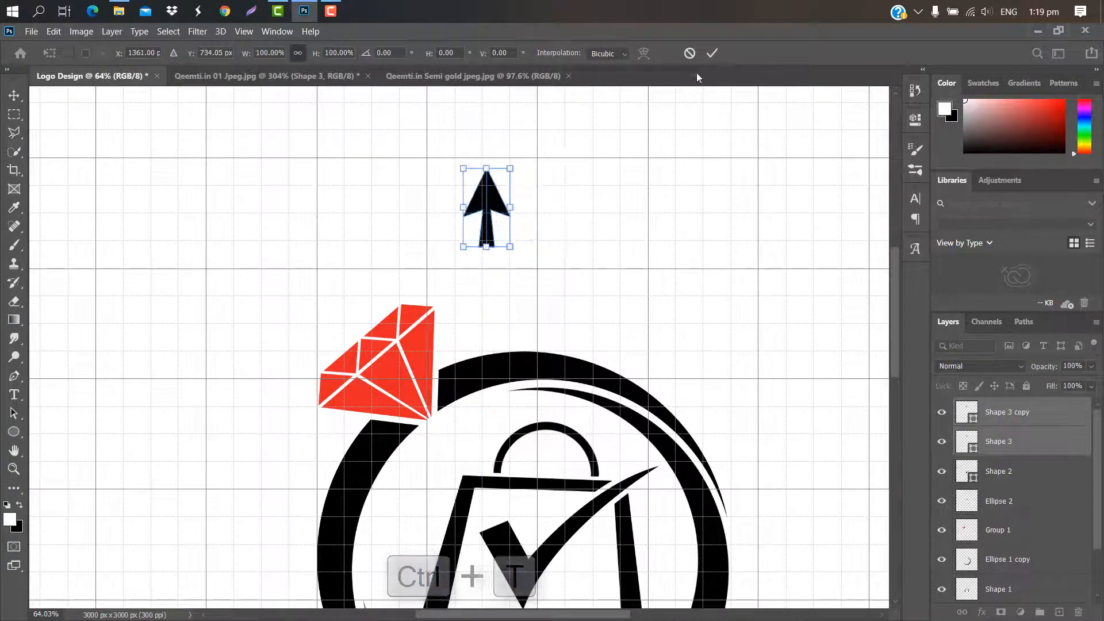
pyautogui.press('Return')
pyautogui.rightClick(1043, 412)
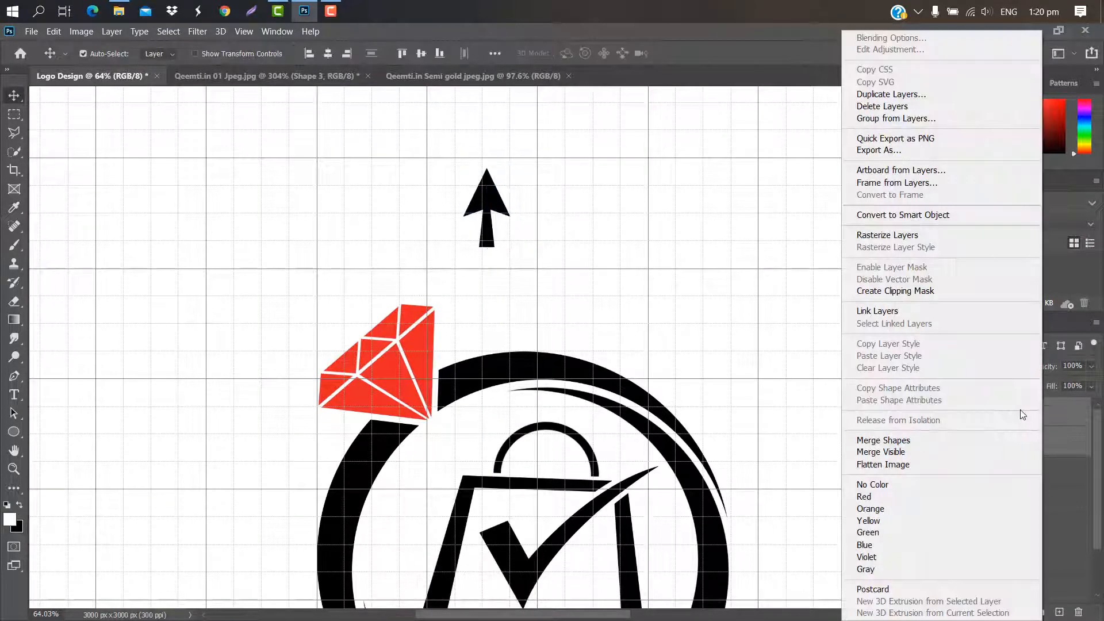
pyautogui.click(917, 438)
# Place the arrow at the foot of the bag's left leg pointing up and right, enlarge it to about 107%, and merge its group into one layer
pyautogui.hotkey('ctrl', 't')
pyautogui.moveTo(490, 253); pyautogui.dragTo(524, 604)
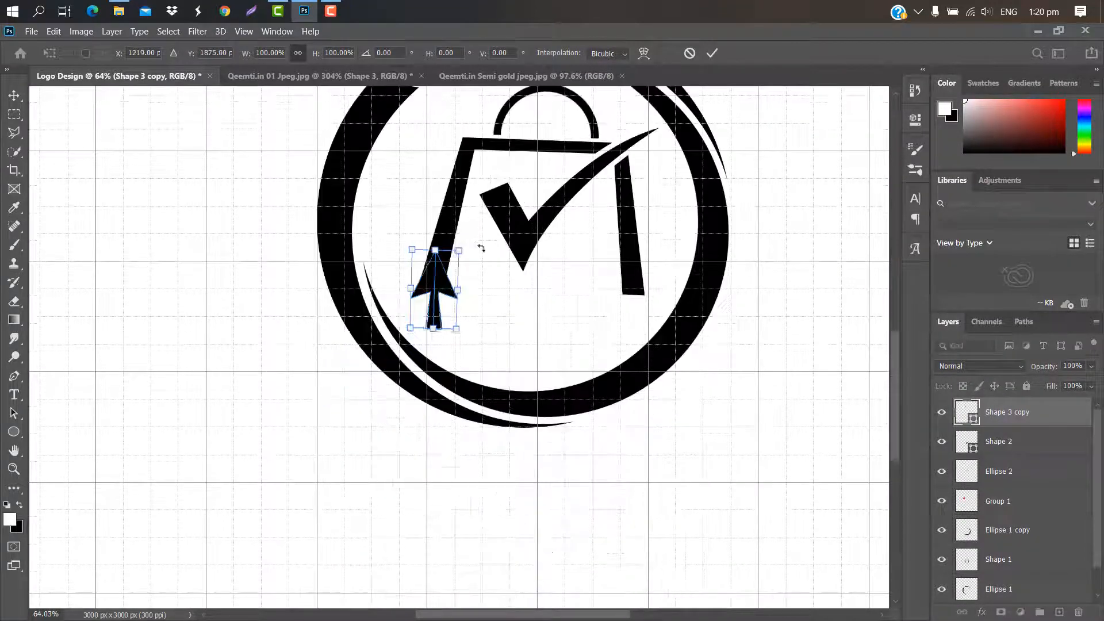
pyautogui.moveTo(481, 246); pyautogui.dragTo(502, 265)
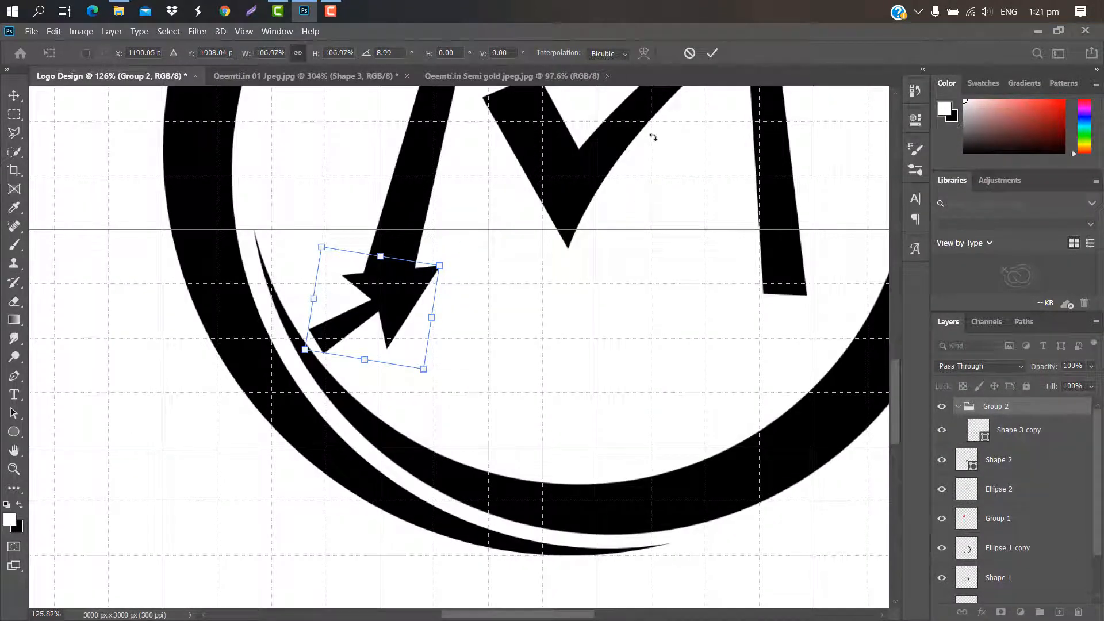
pyautogui.click(717, 53)
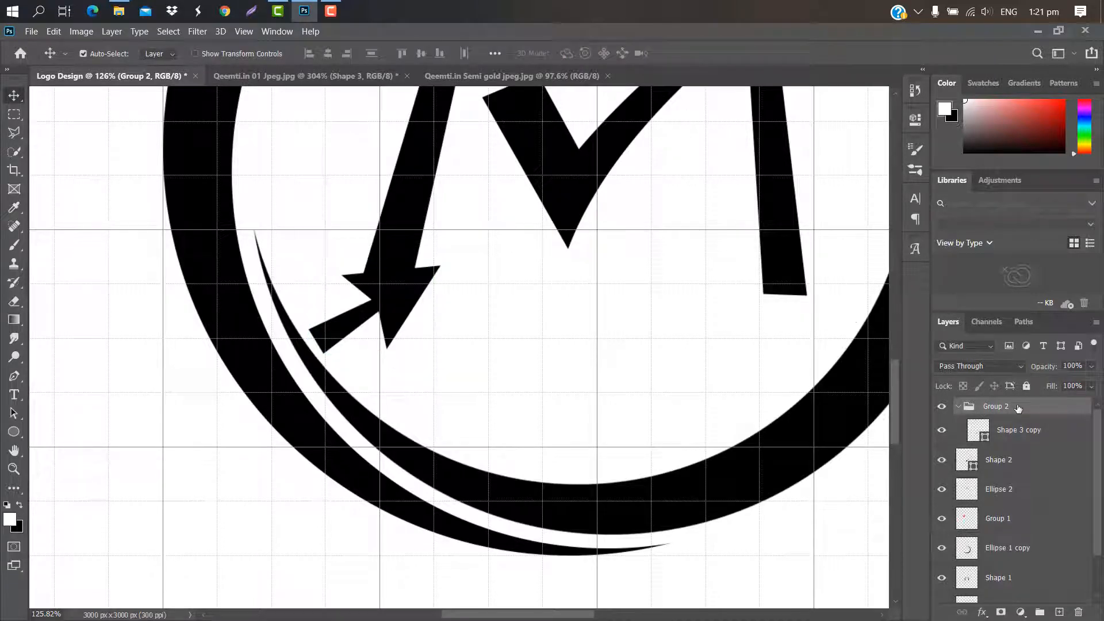
pyautogui.rightClick(1018, 408)
pyautogui.click(897, 504)
# Load the arrow's outline as a selection, expand it by 12 pixels, and clear that area from the bag's left leg to leave a gap
pyautogui.keyDown('ctrl'); pyautogui.click(968, 419); pyautogui.keyUp('ctrl')
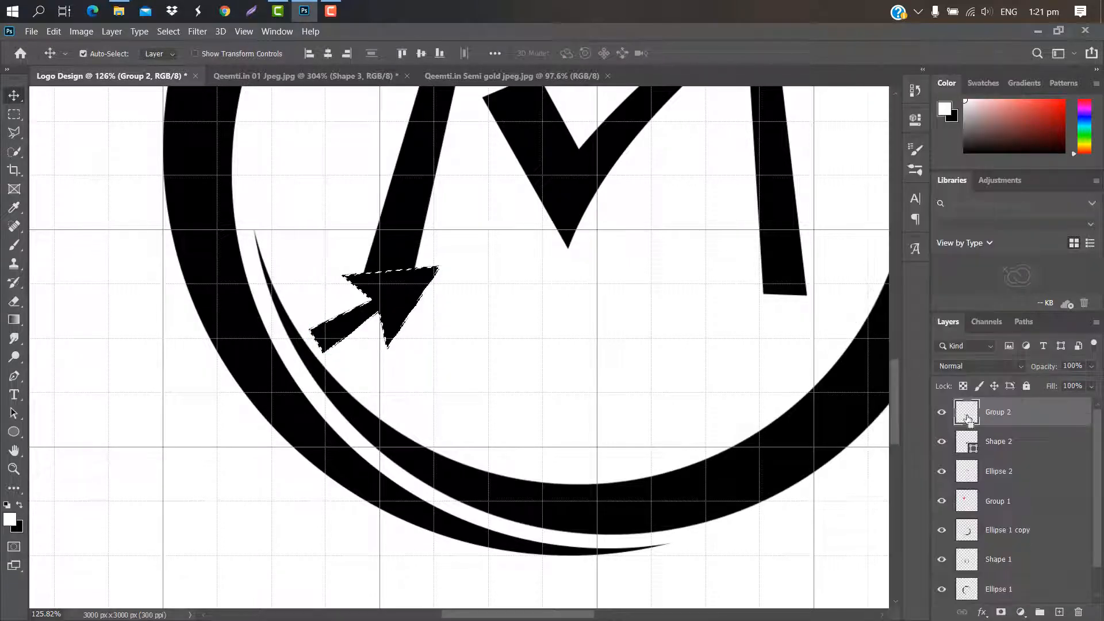
pyautogui.click(167, 32)
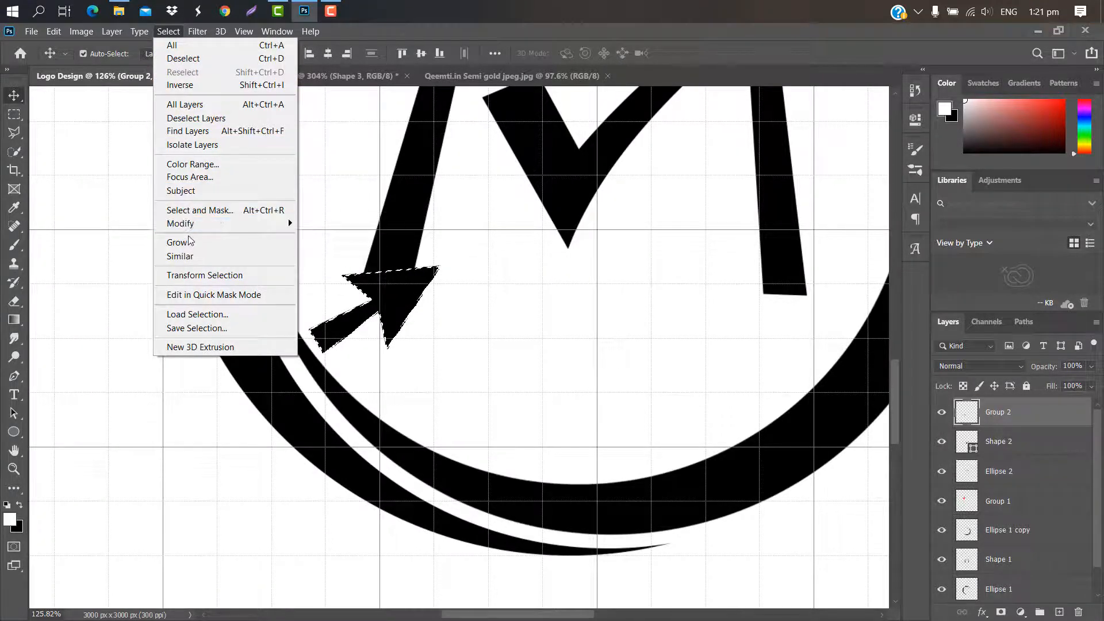
pyautogui.moveTo(230, 224)
pyautogui.click(346, 248)
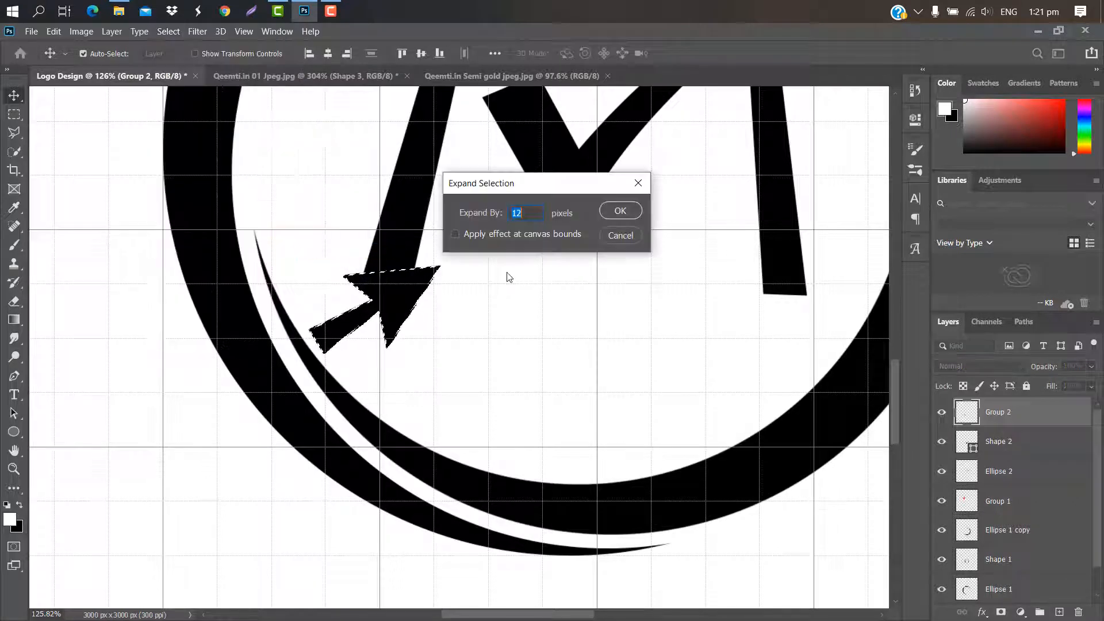
pyautogui.click(622, 211)
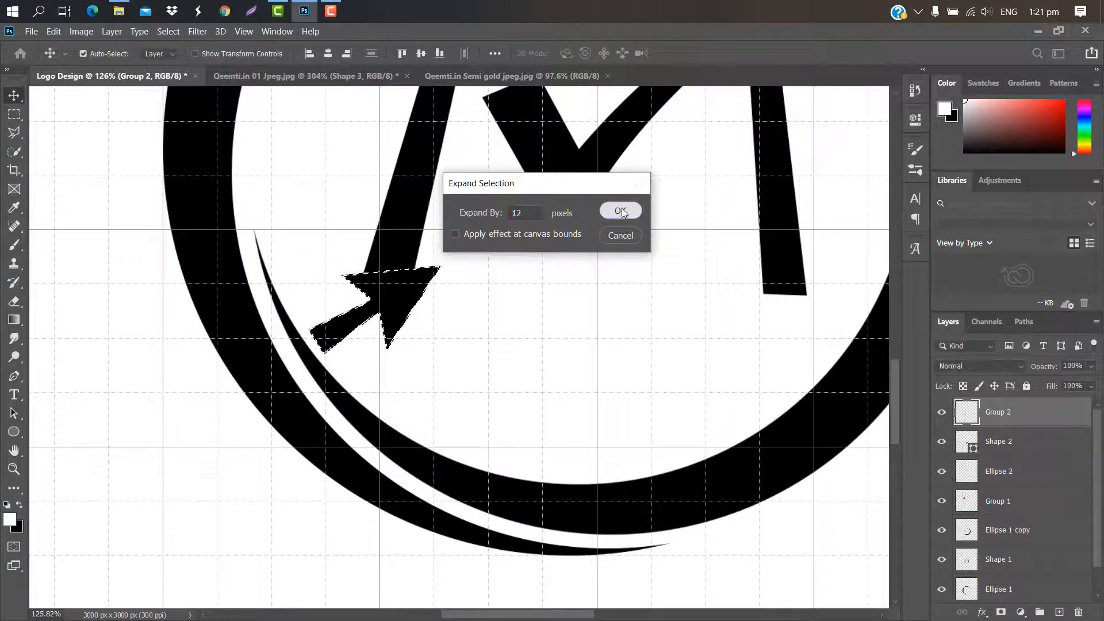
pyautogui.click(413, 236)
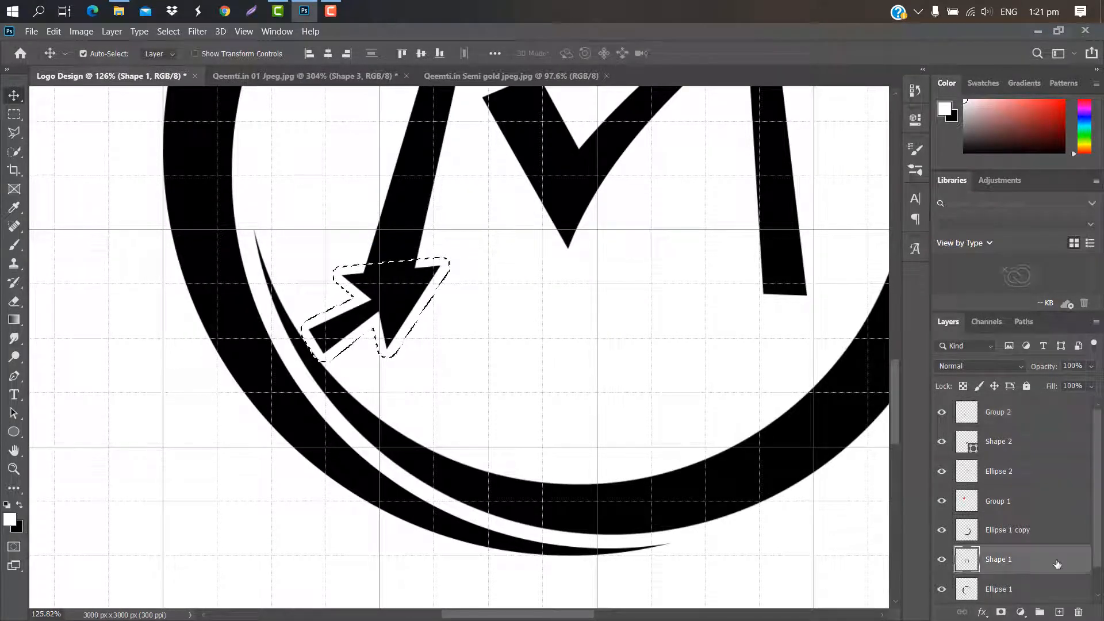
pyautogui.hotkey('ctrl', 'd')
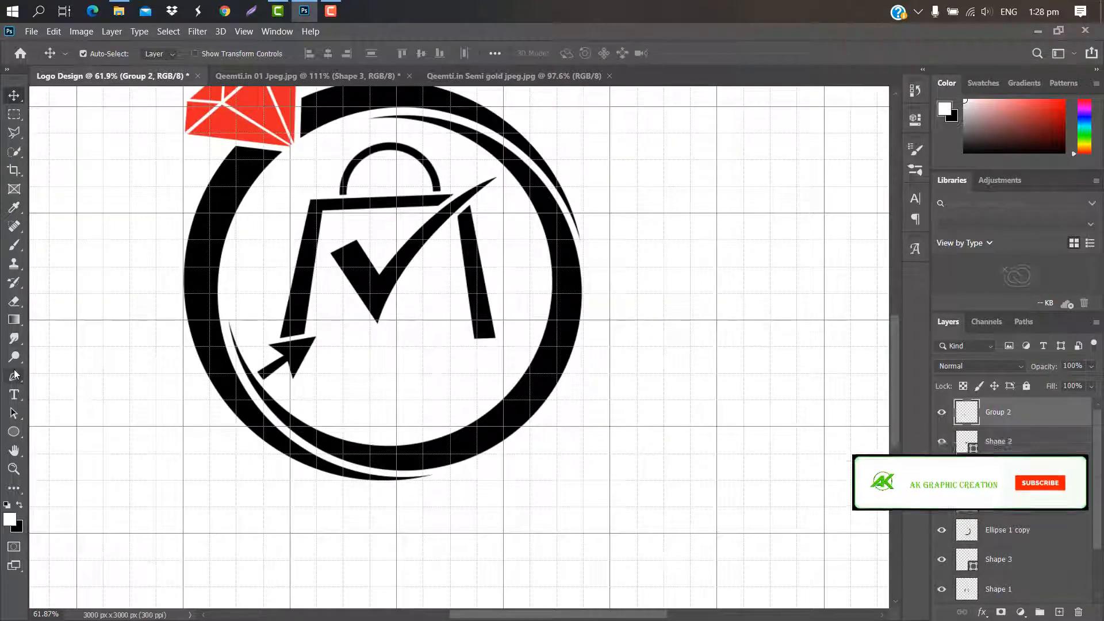
# Draw a tapering curved swoosh about 1028 px wide from the arrowhead past the ring's lower right, using 0% opacity while drawing and restoring 100%
pyautogui.scroll(5, 283, 361)
pyautogui.click(299, 375)
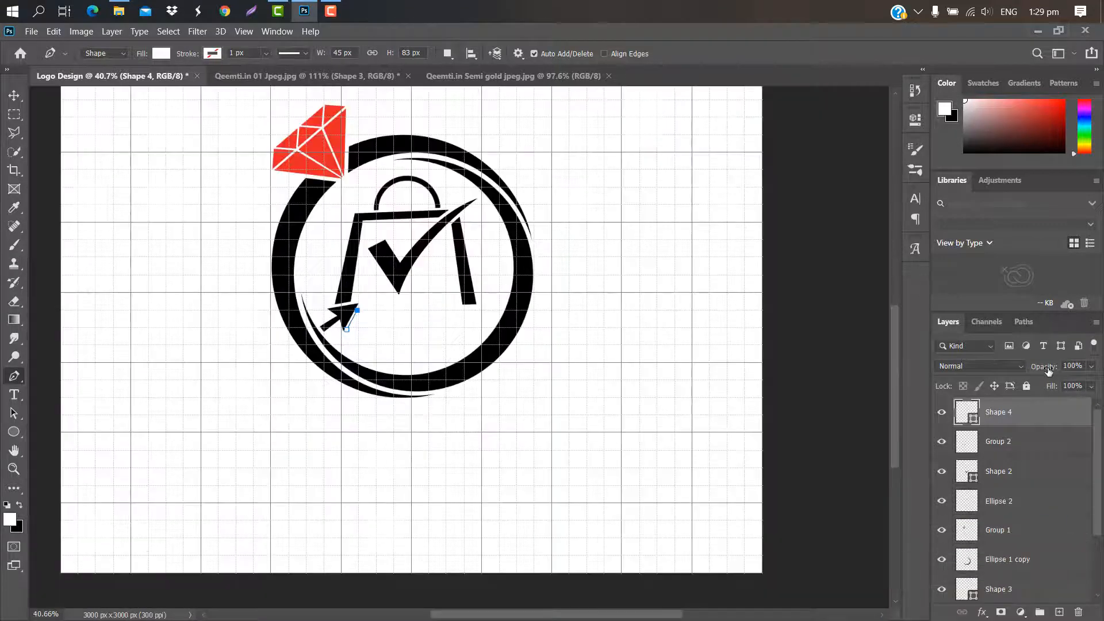
pyautogui.moveTo(1050, 371); pyautogui.dragTo(712, 370)
pyautogui.click(587, 363)
pyautogui.moveTo(587, 364); pyautogui.dragTo(717, 467)
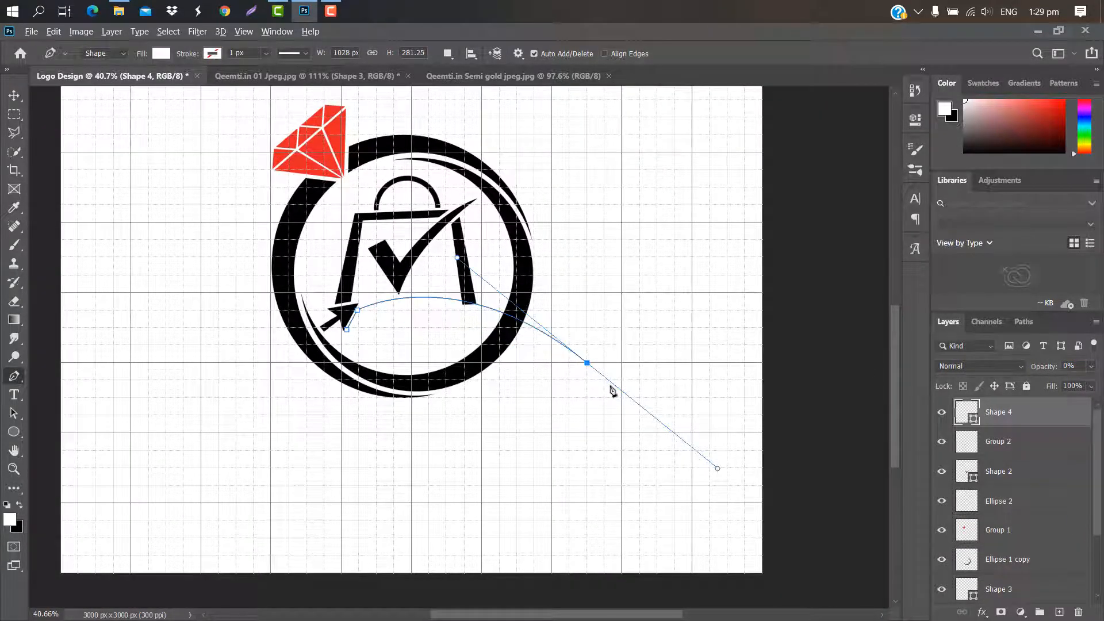
pyautogui.click(588, 363)
pyautogui.moveTo(346, 330); pyautogui.dragTo(257, 380)
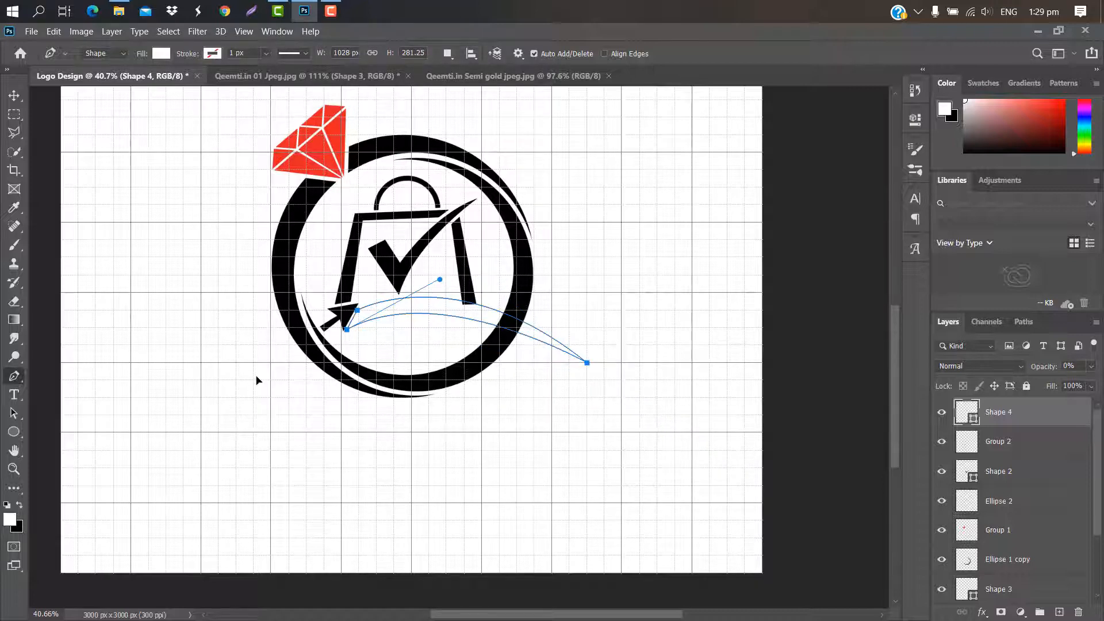
pyautogui.moveTo(1044, 367); pyautogui.dragTo(1100, 363)
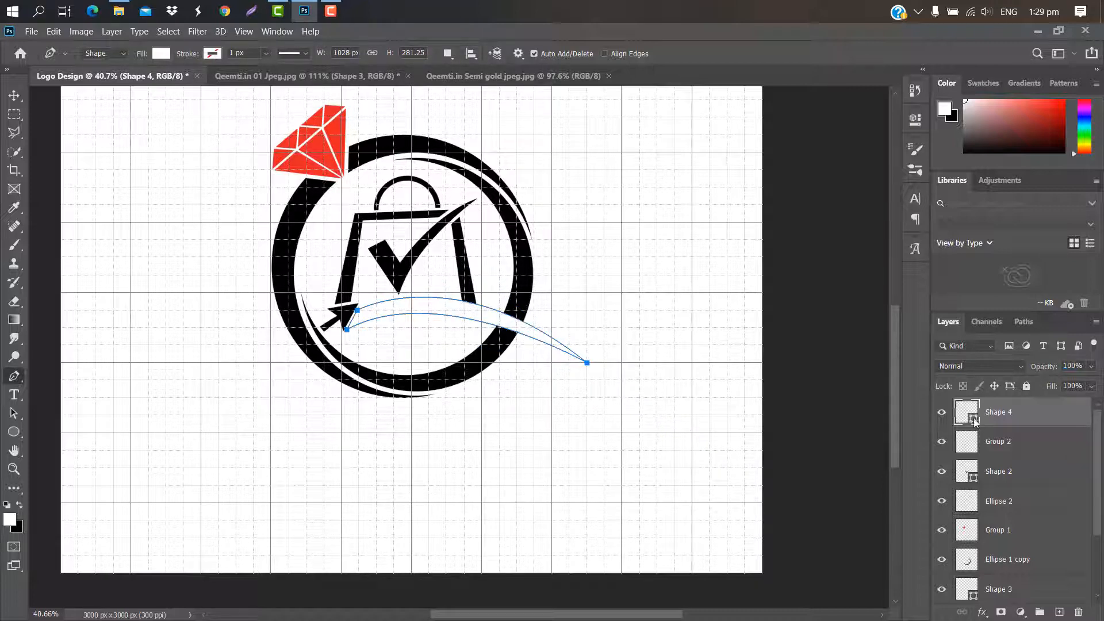
# Fill the swoosh with black (000000) and free-transform it to slope slightly more steeply down to the right
pyautogui.doubleClick(974, 422)
pyautogui.moveTo(861, 328); pyautogui.dragTo(635, 369)
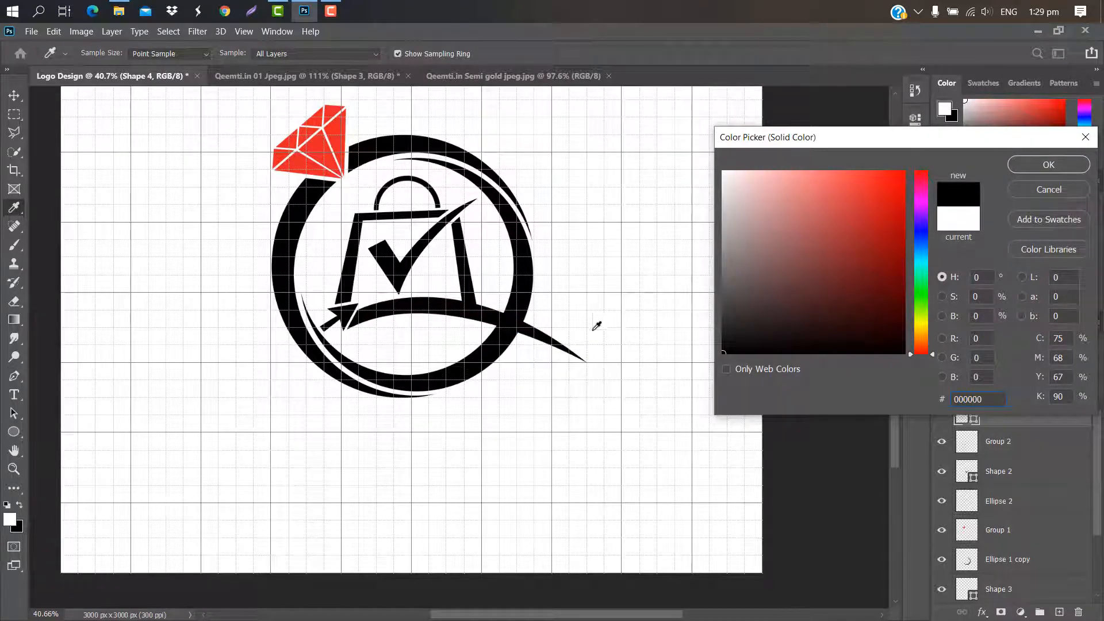
pyautogui.click(1054, 165)
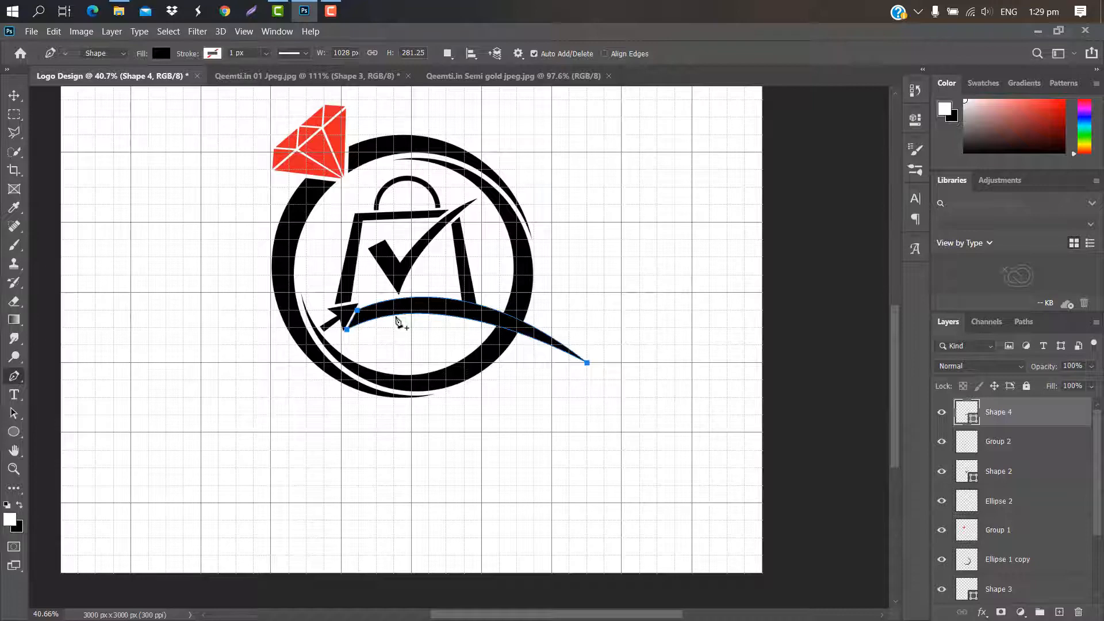
pyautogui.scroll(5, 397, 322)
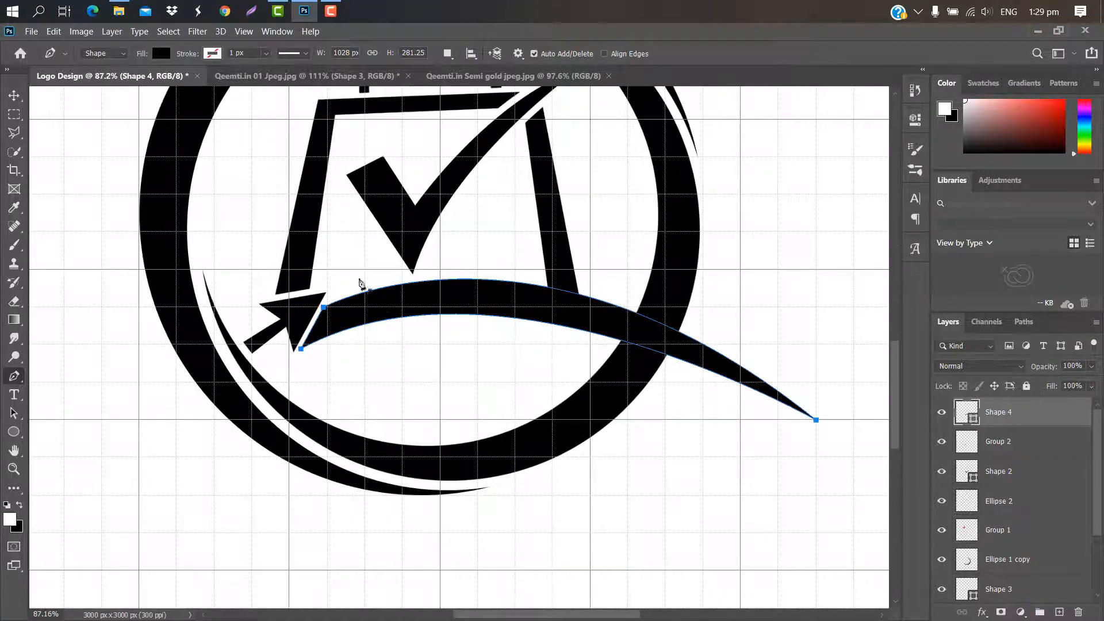
pyautogui.hotkey('ctrl', 't')
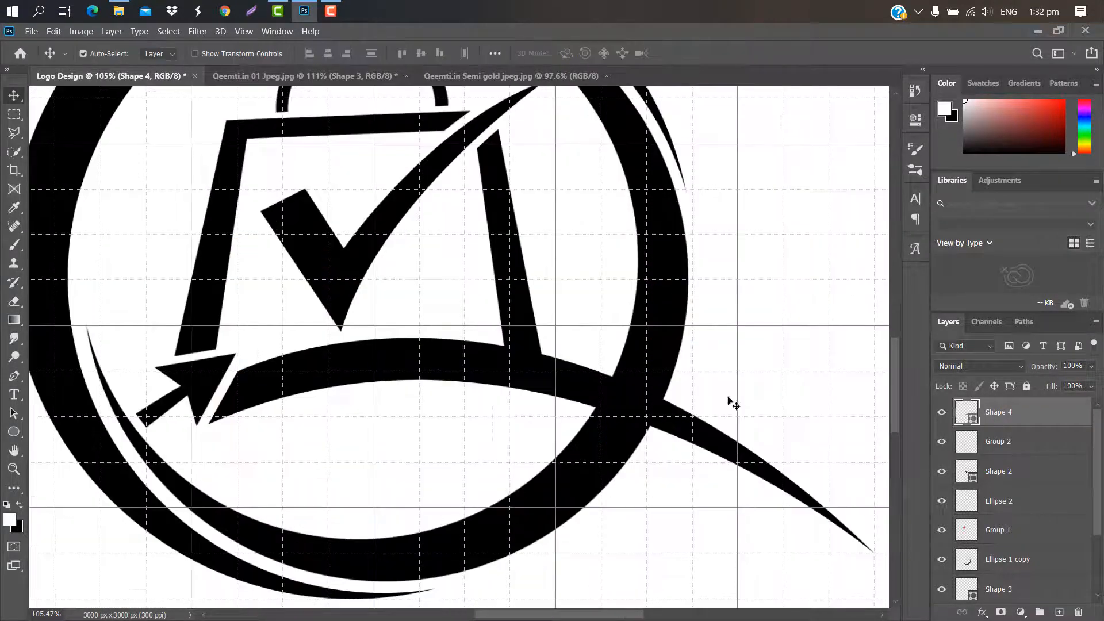
# Load the swoosh's outline, expand the selection by 12 pixels, and clear that area from the bag's right leg and the ring
pyautogui.press('ctrl')
pyautogui.keyDown('ctrl'); pyautogui.click(971, 418); pyautogui.keyUp('ctrl')
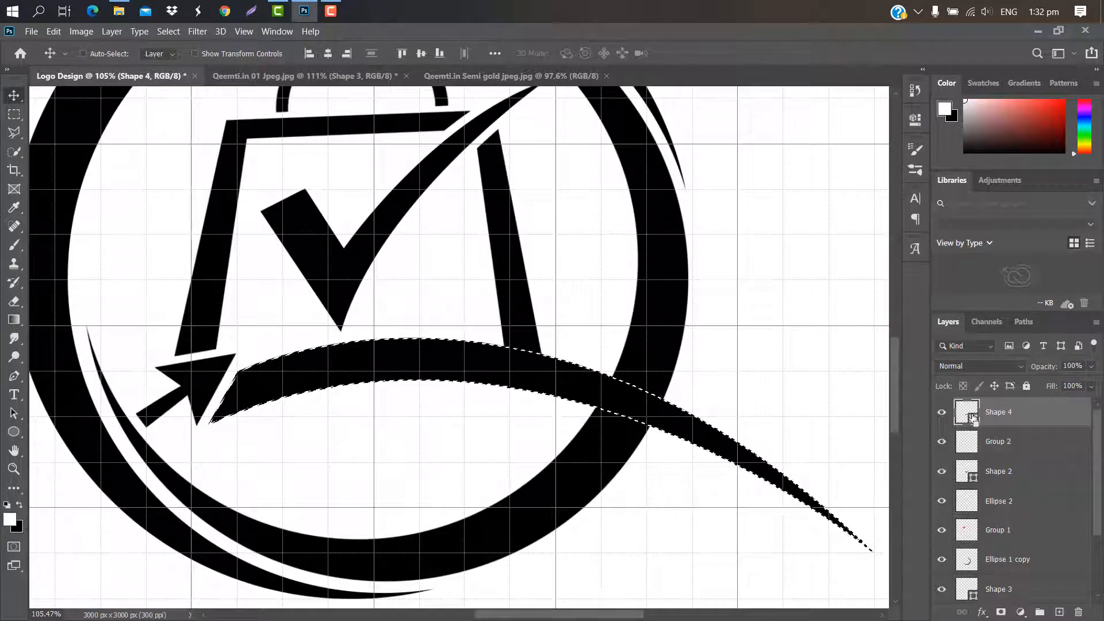
pyautogui.click(171, 34)
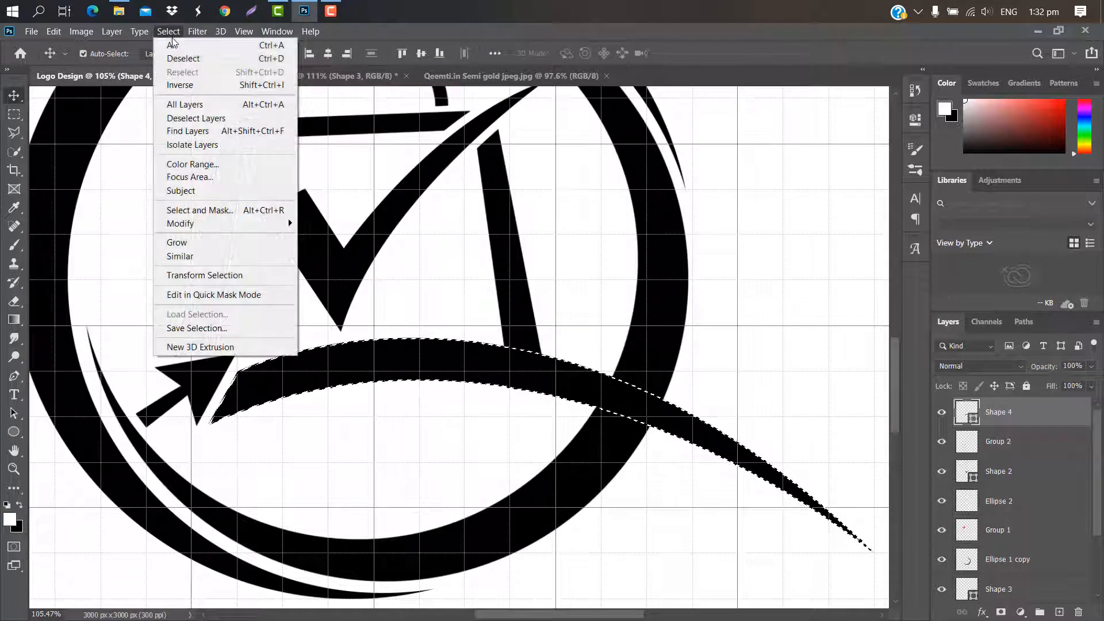
pyautogui.moveTo(192, 225)
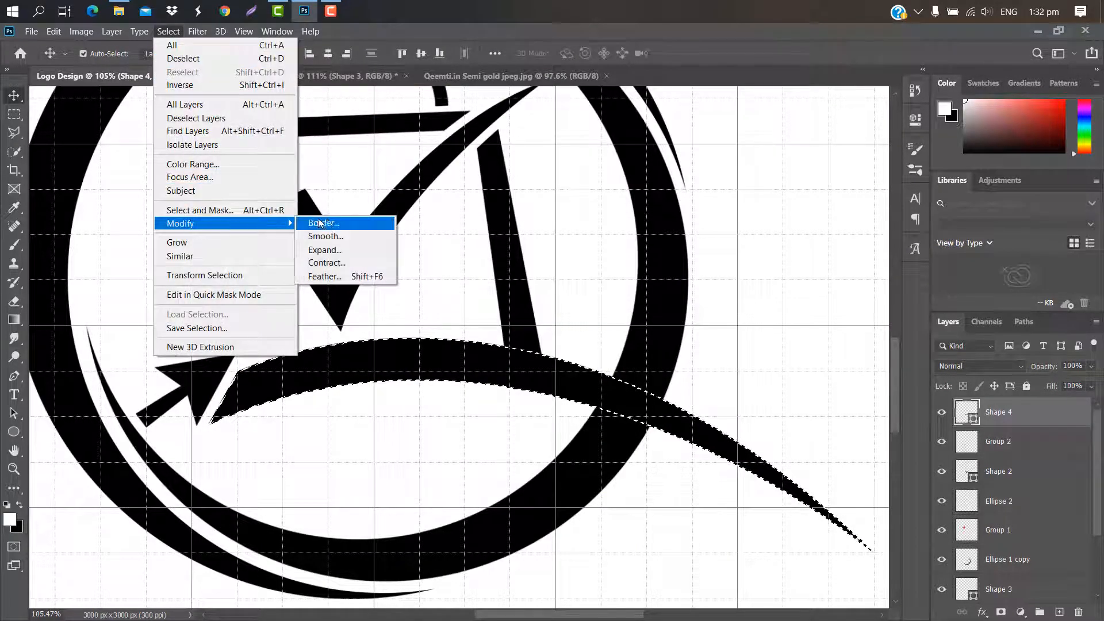
pyautogui.click(325, 250)
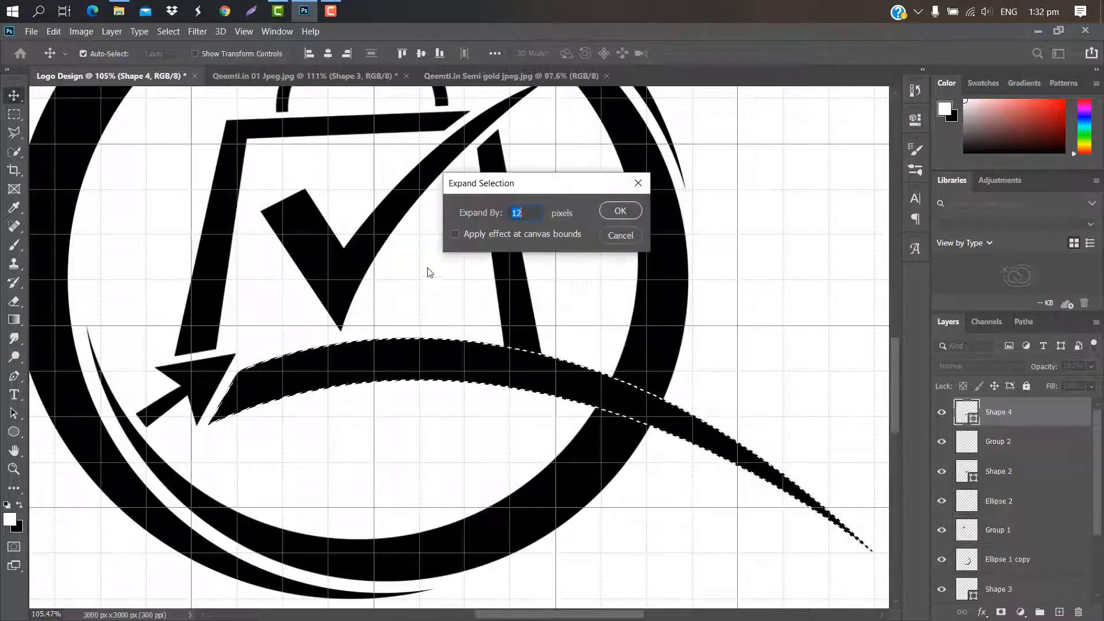
pyautogui.click(619, 210)
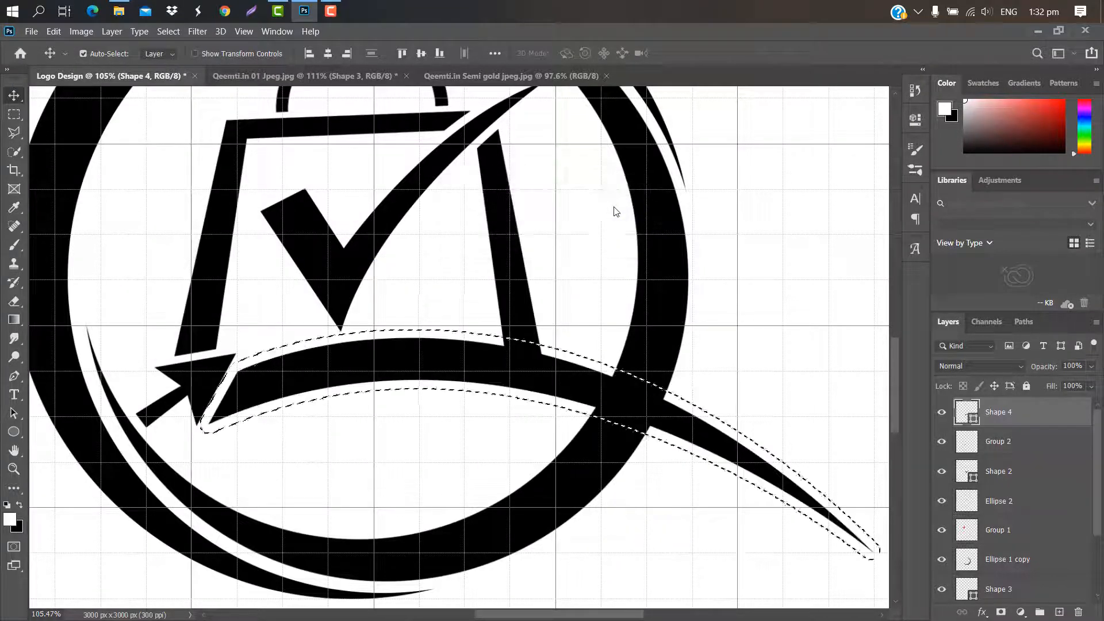
pyautogui.click(525, 320)
pyautogui.click(643, 349)
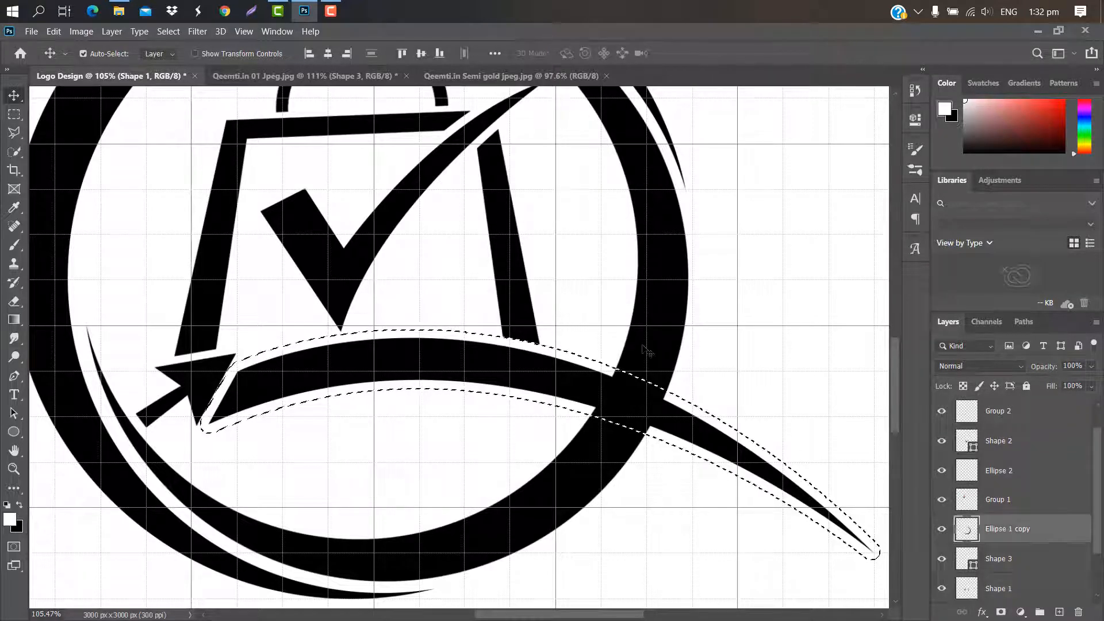
pyautogui.hotkey('ctrl', 'd')
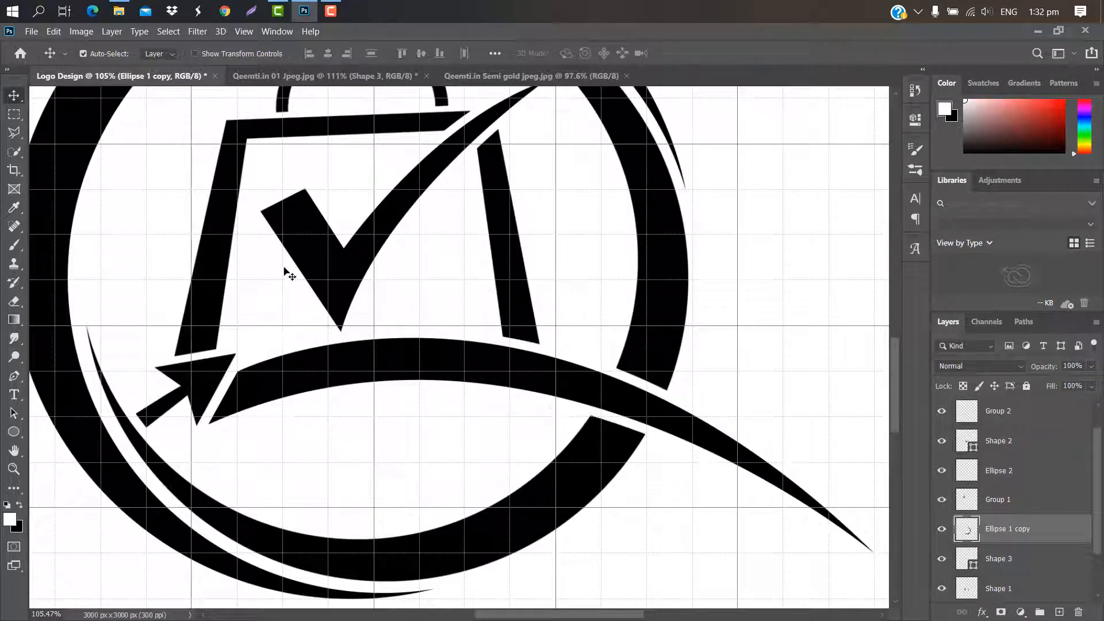
# Draw a circle about 101 px in diameter on the empty canvas left of the ring and fill it with black
pyautogui.scroll(-3, 282, 270)
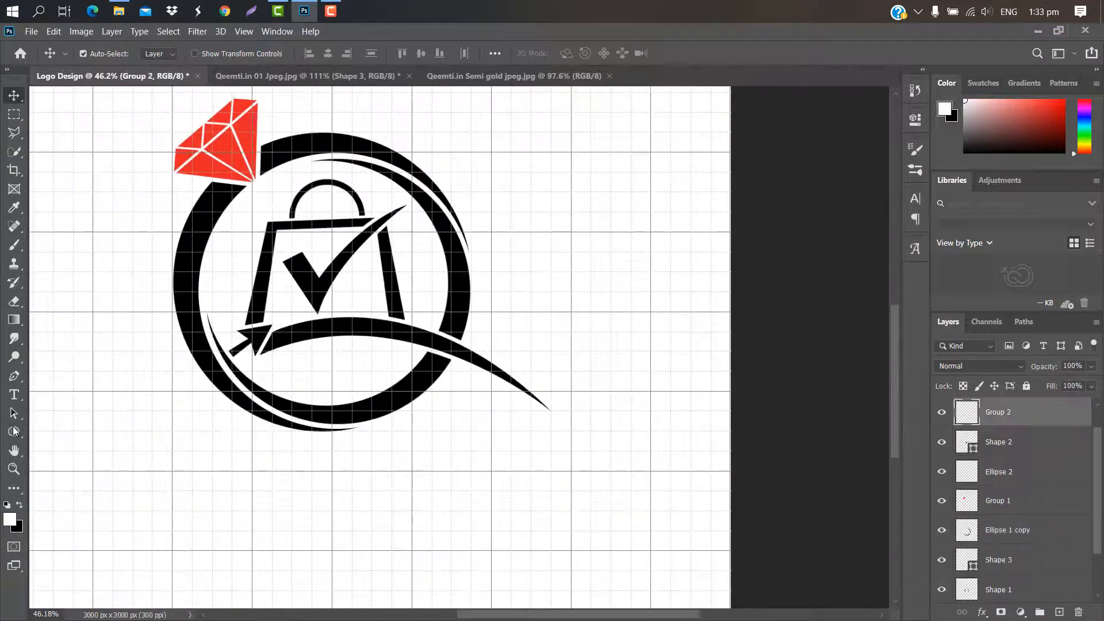
pyautogui.click(13, 432)
pyautogui.moveTo(73, 272); pyautogui.dragTo(100, 299)
pyautogui.click(712, 227)
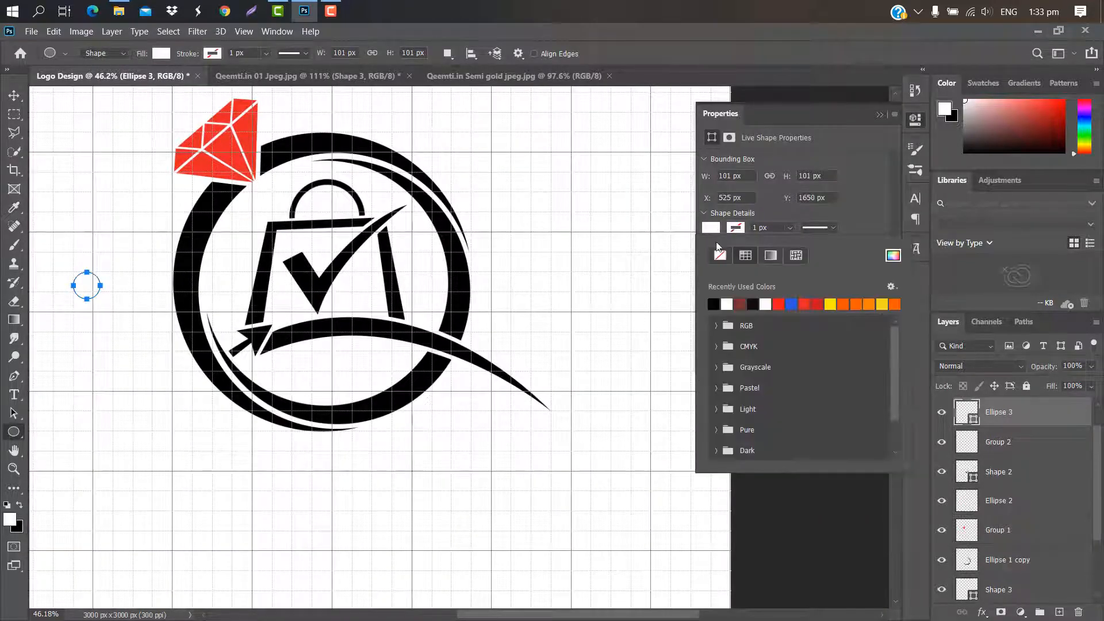
pyautogui.click(714, 303)
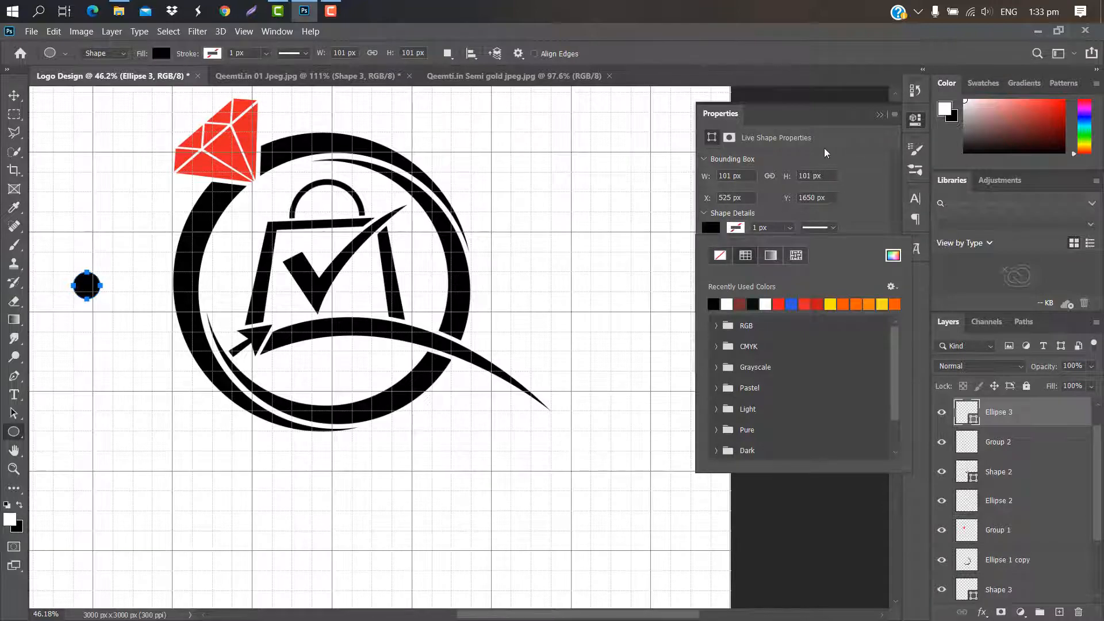
pyautogui.click(886, 117)
# Move the circle onto the upper end of the check mark's short stroke and recolour it mid-grey to distinguish it from the check mark
pyautogui.press('v')
pyautogui.moveTo(86, 285); pyautogui.dragTo(288, 253)
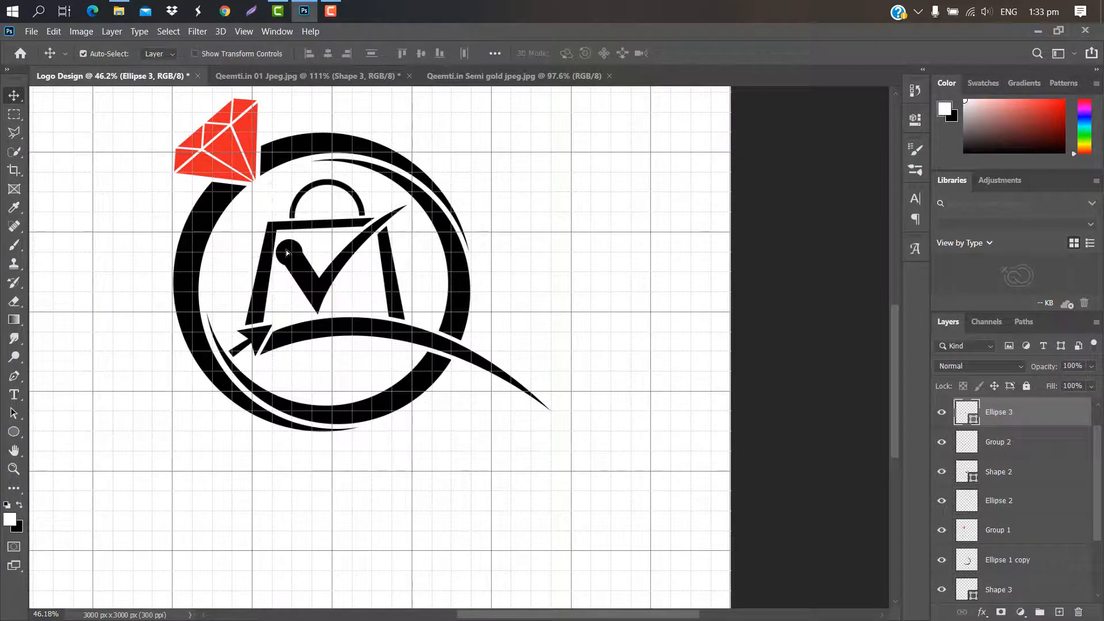
pyautogui.scroll(5, 287, 253)
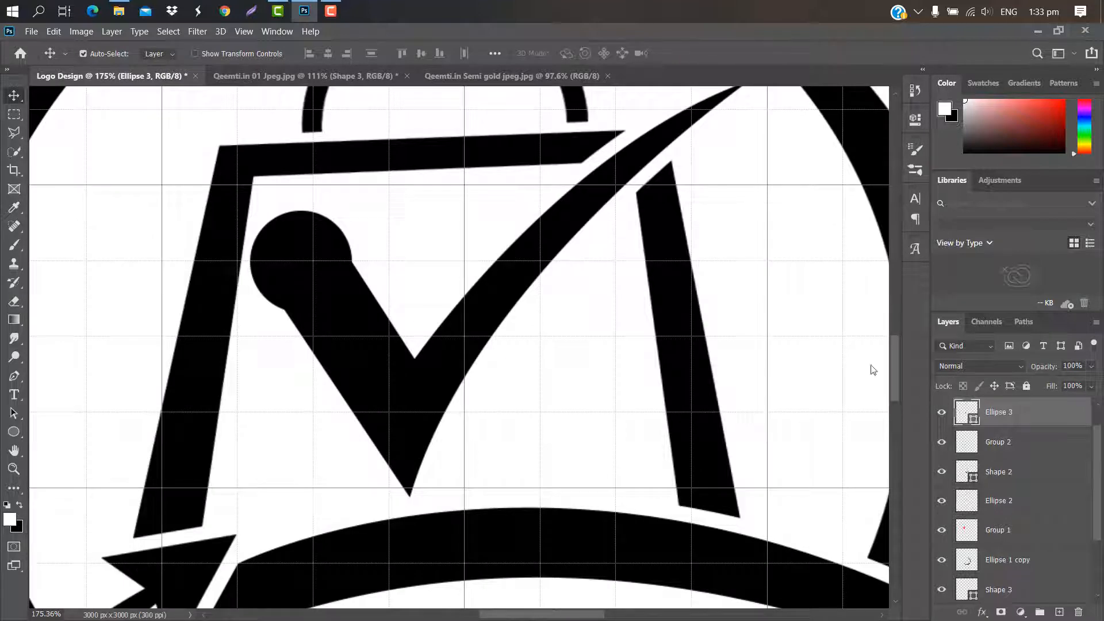
pyautogui.doubleClick(966, 412)
pyautogui.moveTo(744, 256); pyautogui.dragTo(712, 258)
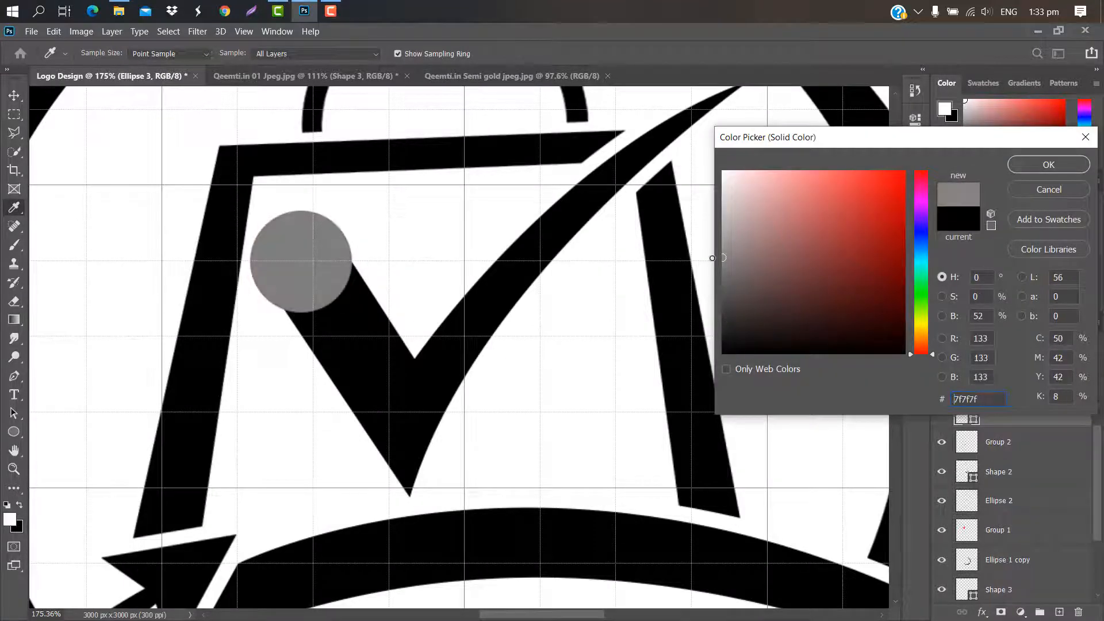
pyautogui.click(1047, 165)
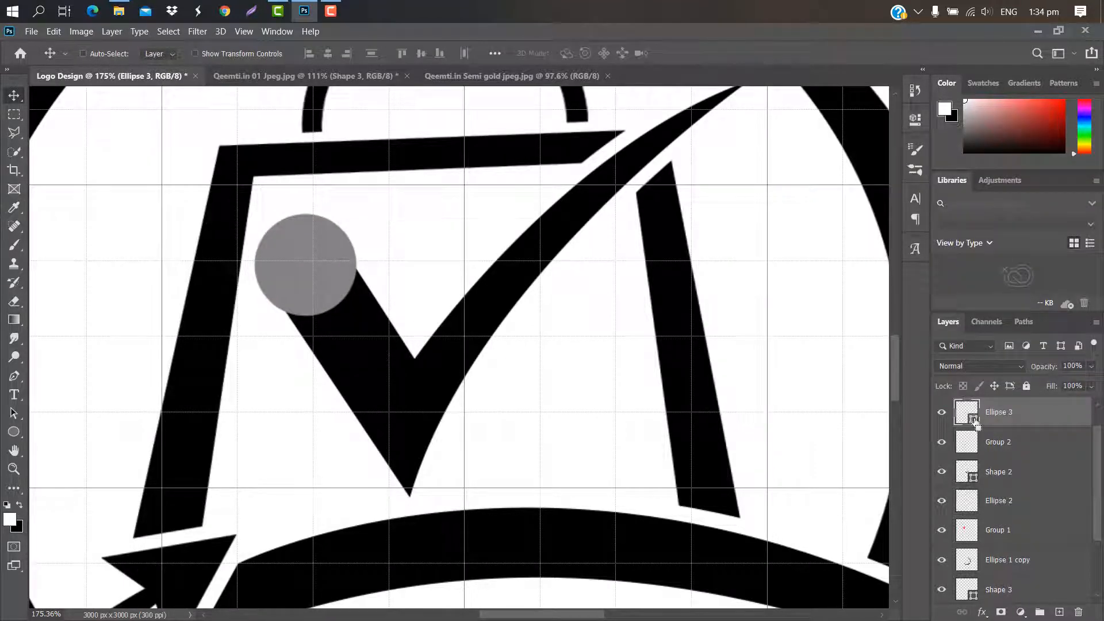
# Expand the circle's selection by 12 pixels, rasterize the check mark layer, and clear the selected area from it to leave a gap
pyautogui.click(168, 32)
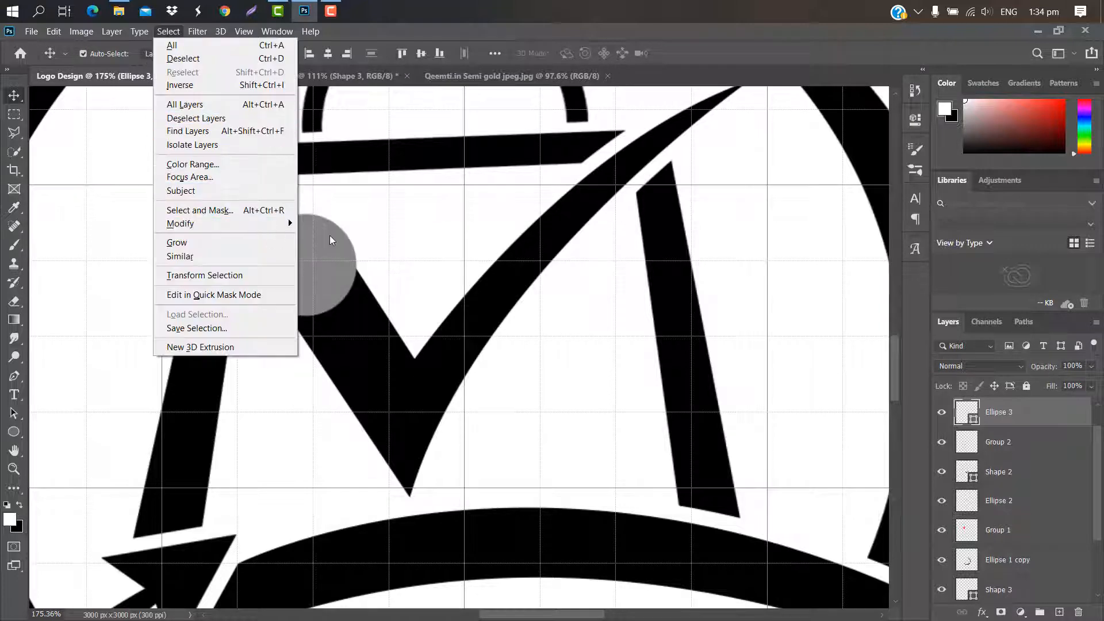
pyautogui.moveTo(276, 223)
pyautogui.click(326, 250)
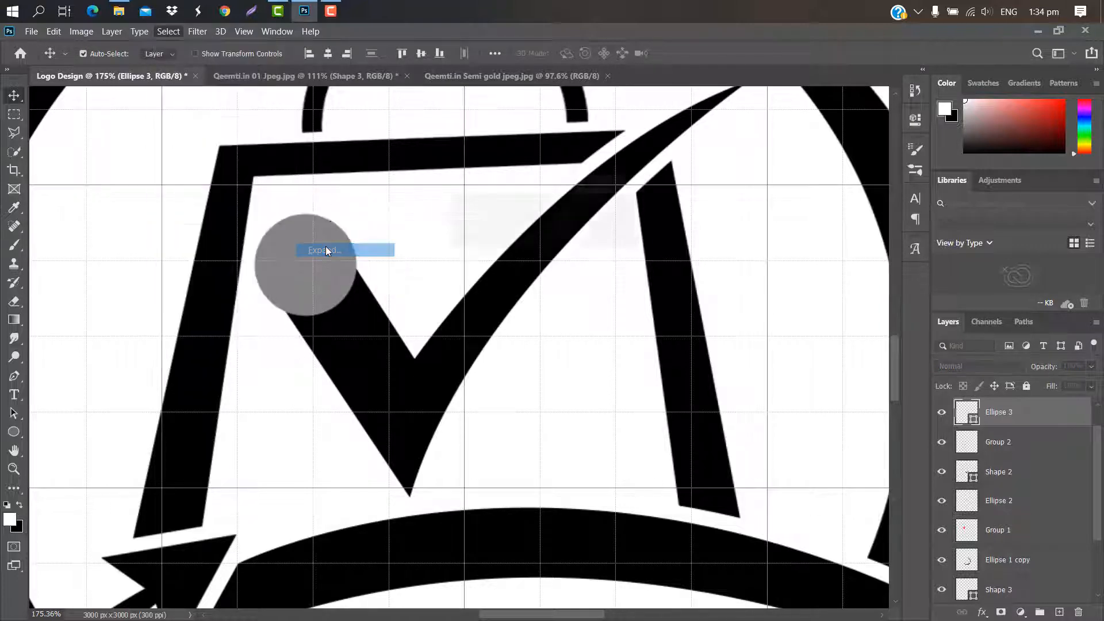
pyautogui.write('12')
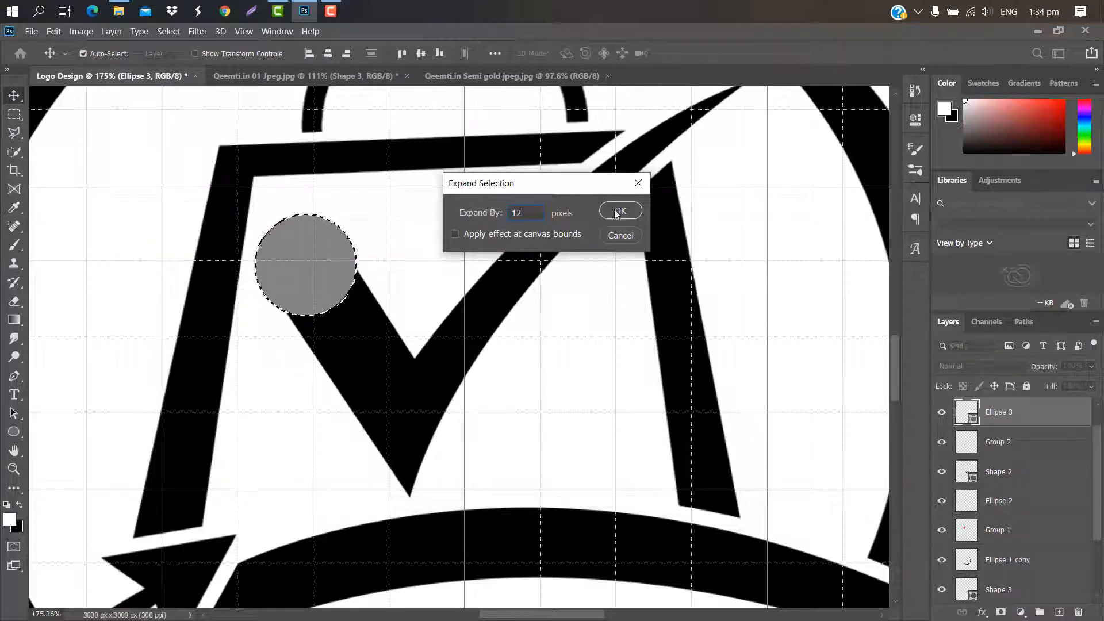
pyautogui.click(617, 212)
pyautogui.click(562, 312)
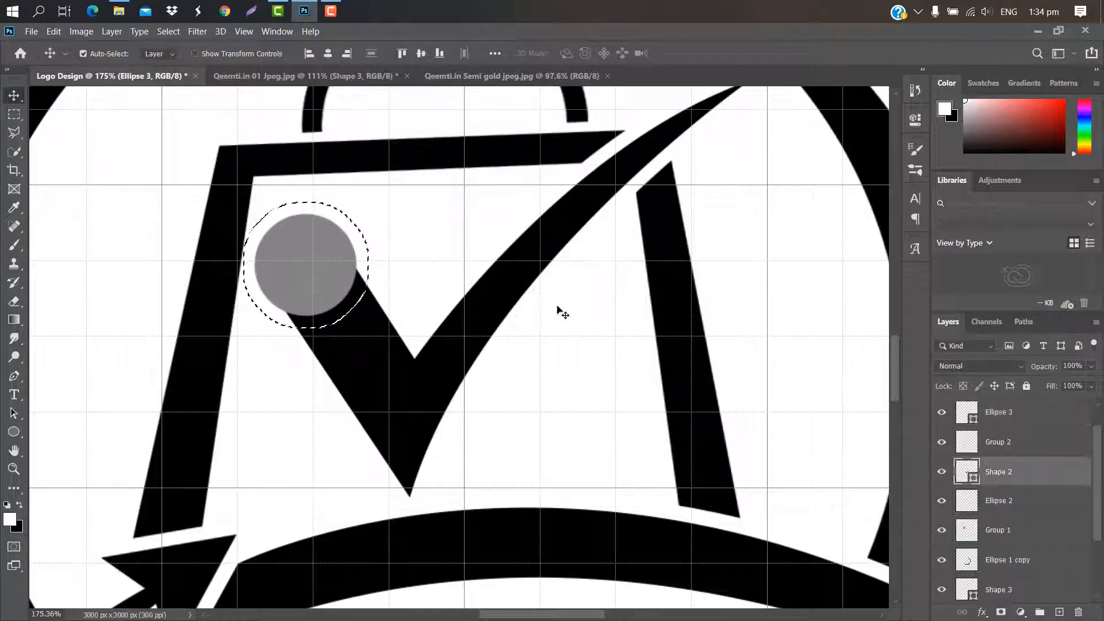
pyautogui.rightClick(1026, 470)
pyautogui.click(901, 236)
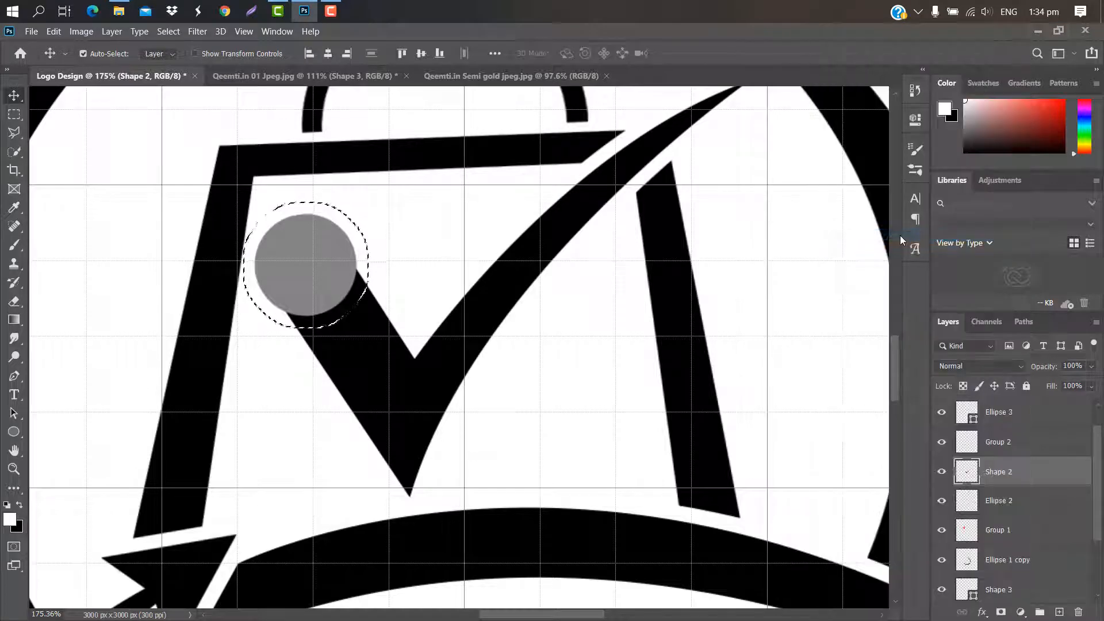
pyautogui.press('Delete')
pyautogui.hotkey('ctrl', 'd')
# Recolour the grey circle at the check mark's short stroke to black (000000) and hide the canvas grid
pyautogui.click(973, 422)
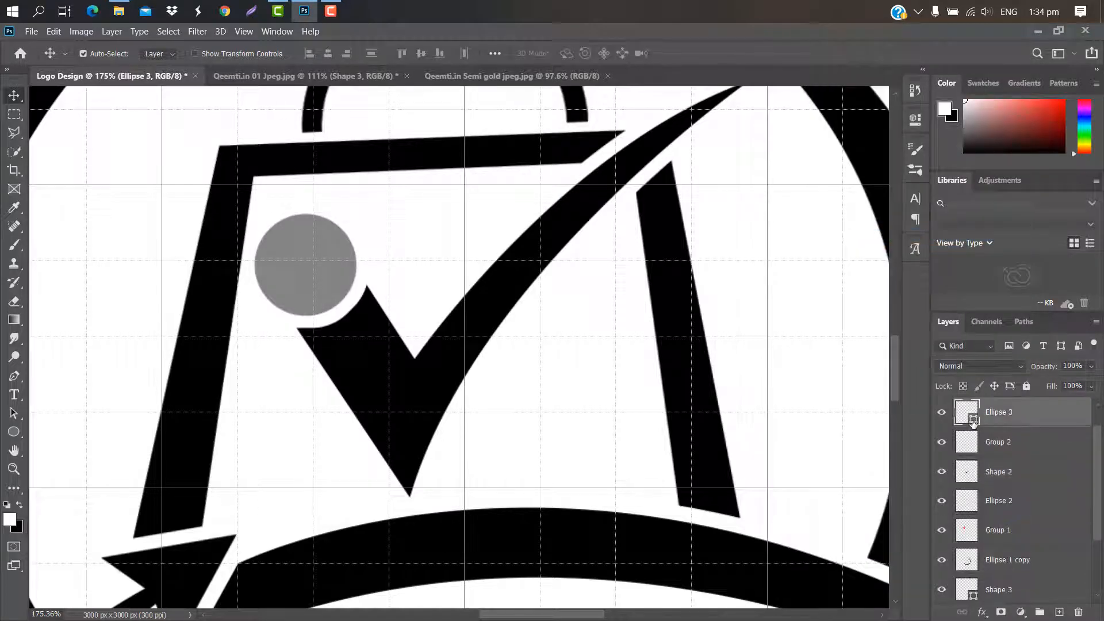
pyautogui.doubleClick(972, 422)
pyautogui.click(661, 286)
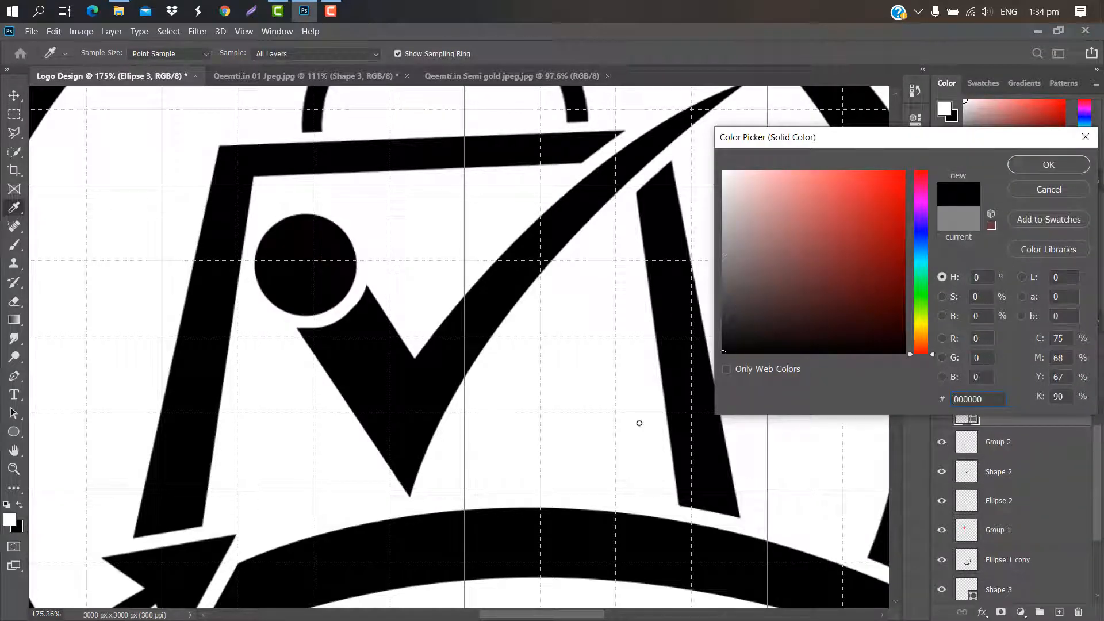
pyautogui.click(1048, 165)
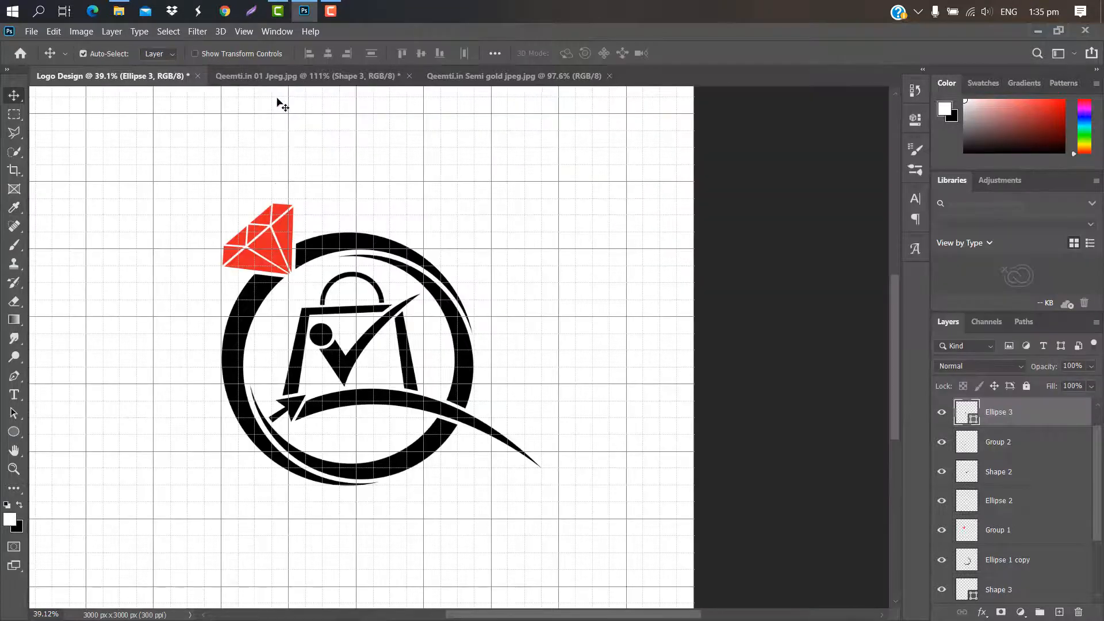
pyautogui.click(239, 31)
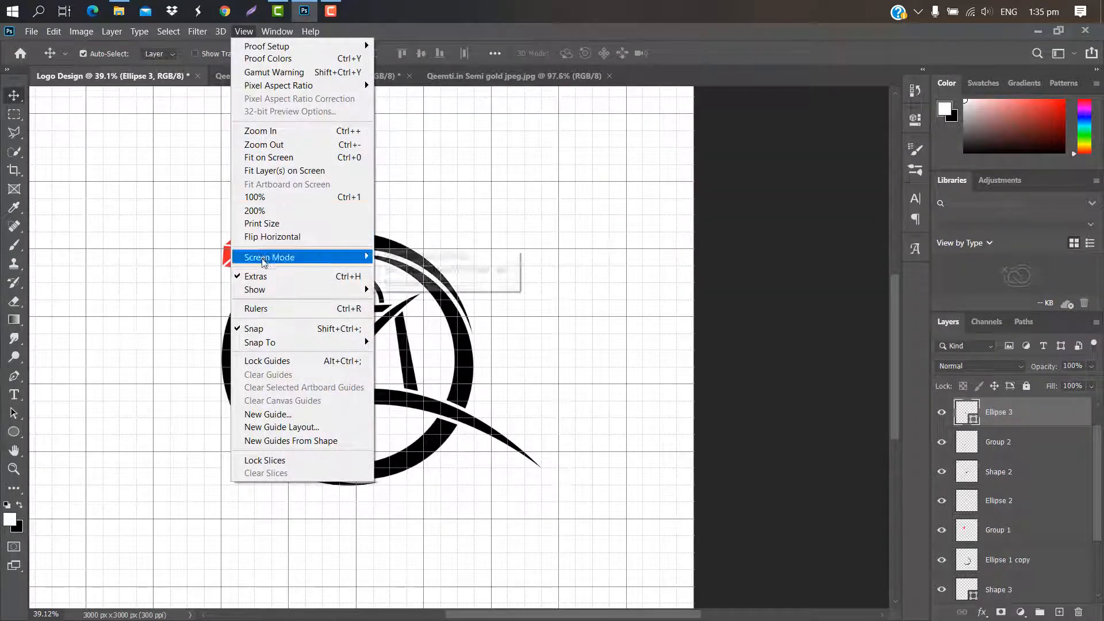
pyautogui.moveTo(262, 289)
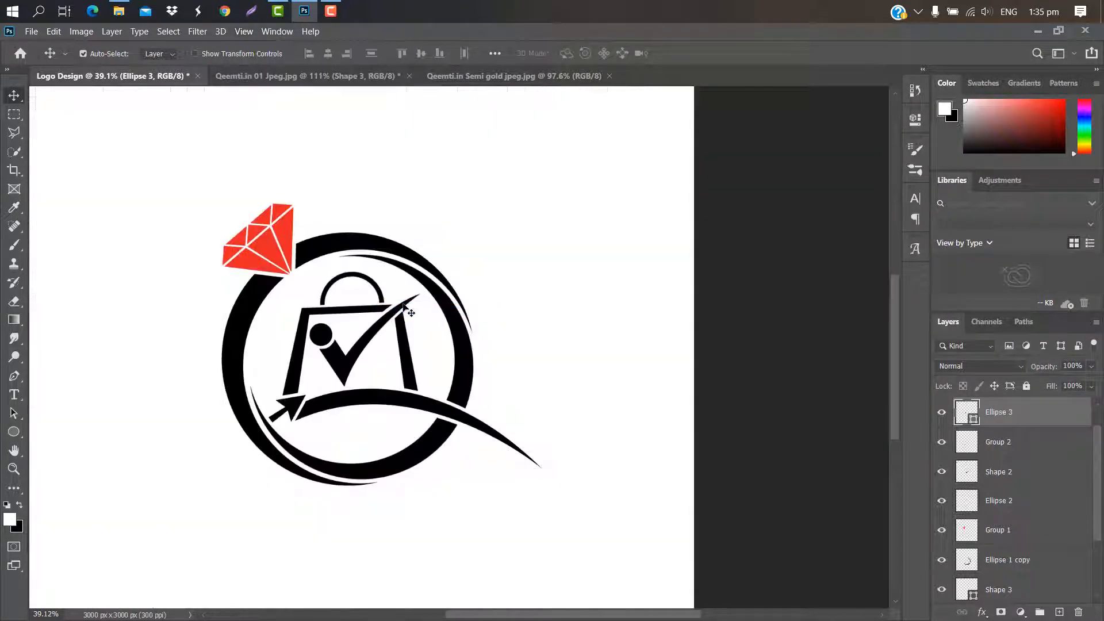
# Add the text "QEEMTI.IN" in black Ethnocentric Regular at 67.71 pt across the bottom of the ring emblem
pyautogui.click(14, 394)
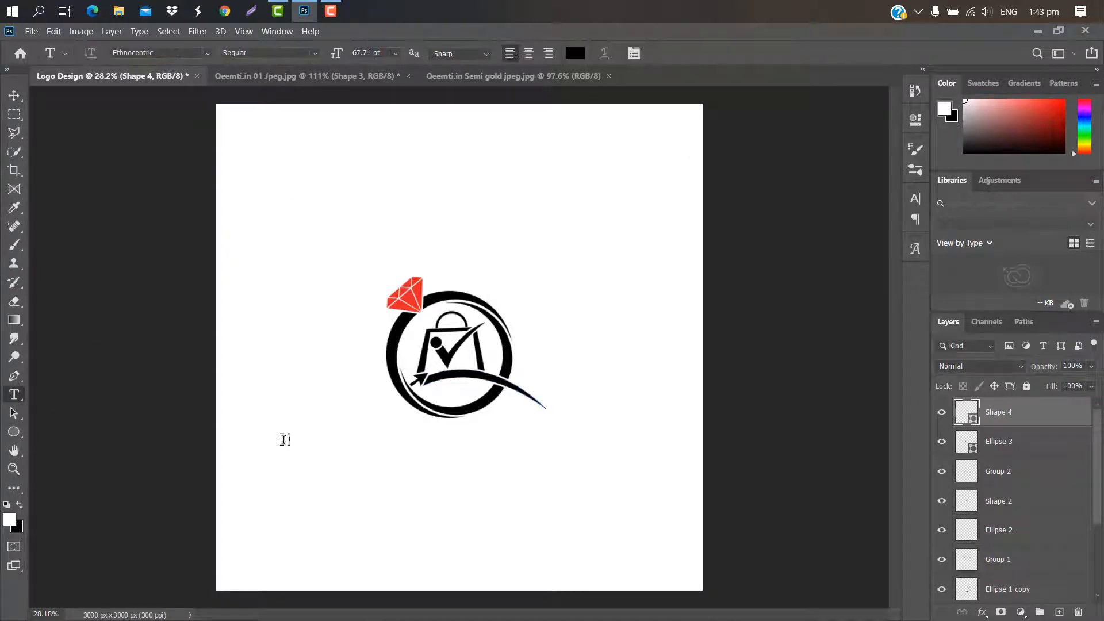
pyautogui.click(283, 440)
pyautogui.write('QEEM')
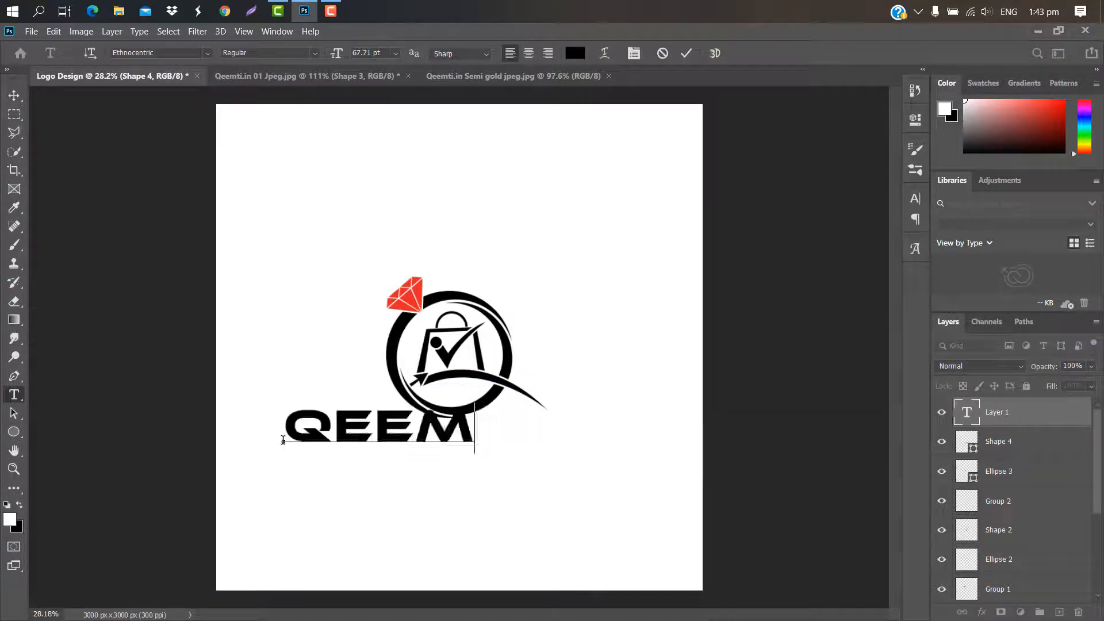
pyautogui.write('TI.IN')
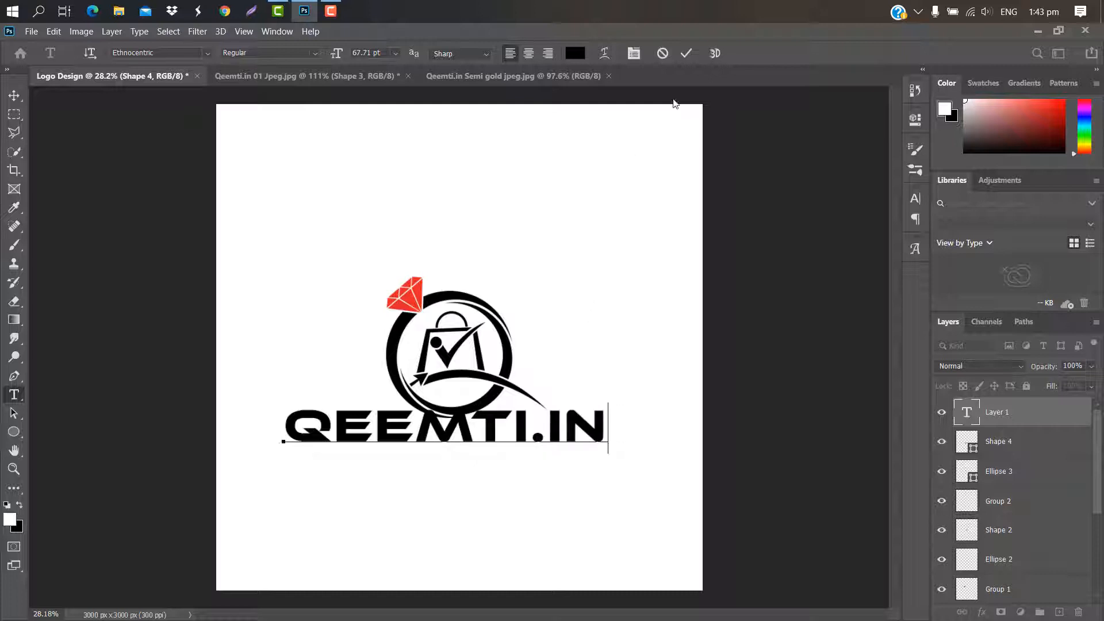
pyautogui.click(686, 53)
# Move the QEEMTI.IN text slightly down so it sits just below the ring emblem
pyautogui.hotkey('ctrl', 't')
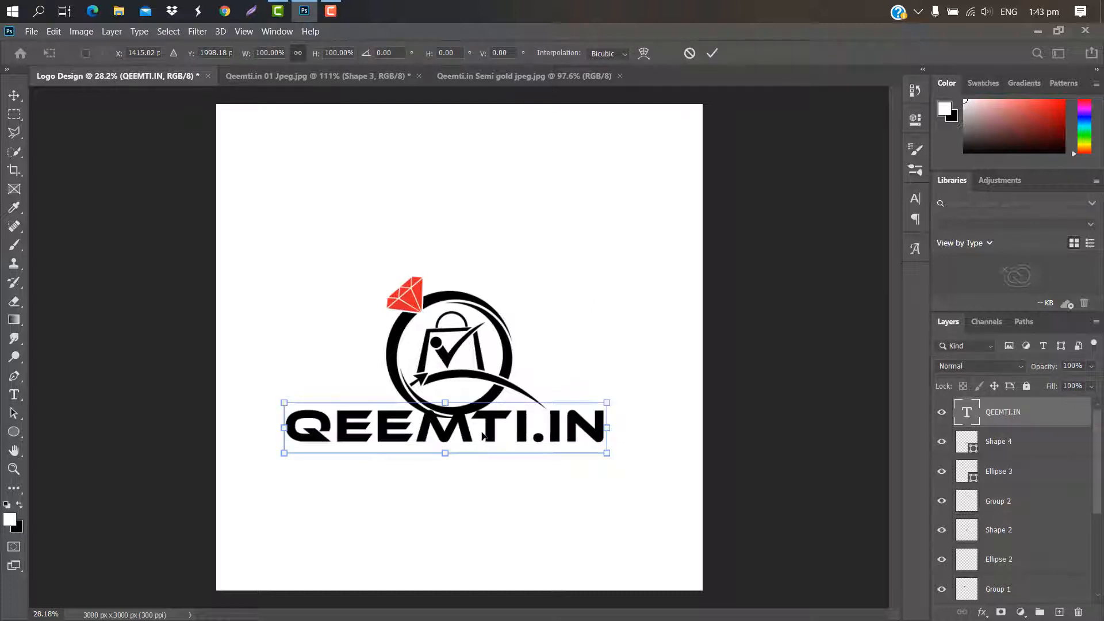
pyautogui.moveTo(483, 432); pyautogui.dragTo(487, 444)
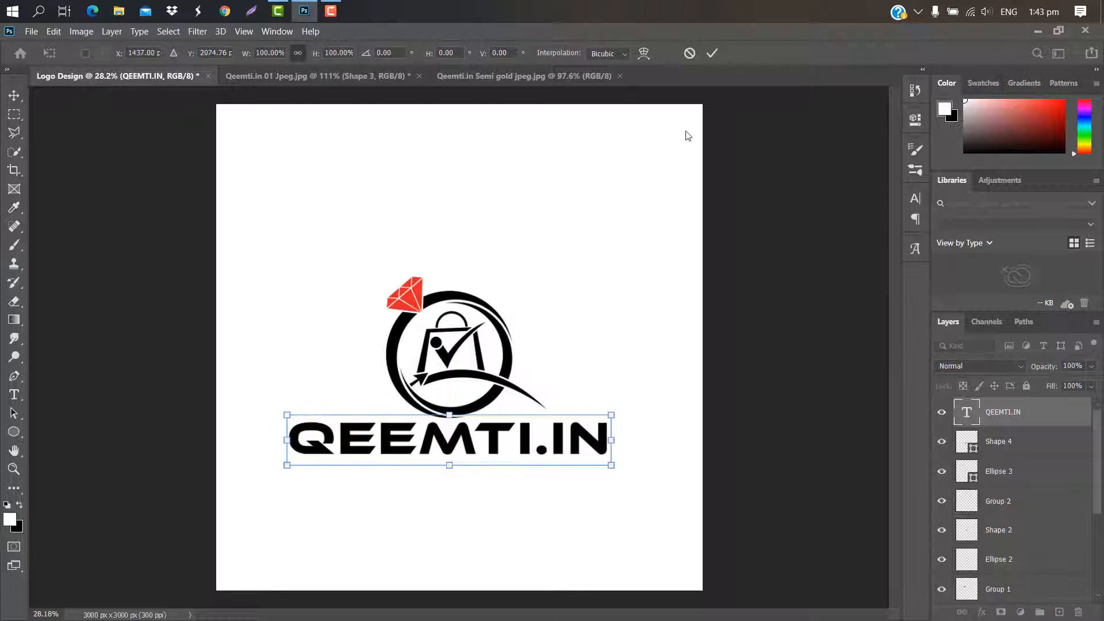
pyautogui.press('Return')
# Add the tagline "Yours Preciously" beneath QEEMTI.IN and scale it down to 30.58 pt to fit under the name
pyautogui.press('t')
pyautogui.click(301, 476)
pyautogui.press('BackSpace')
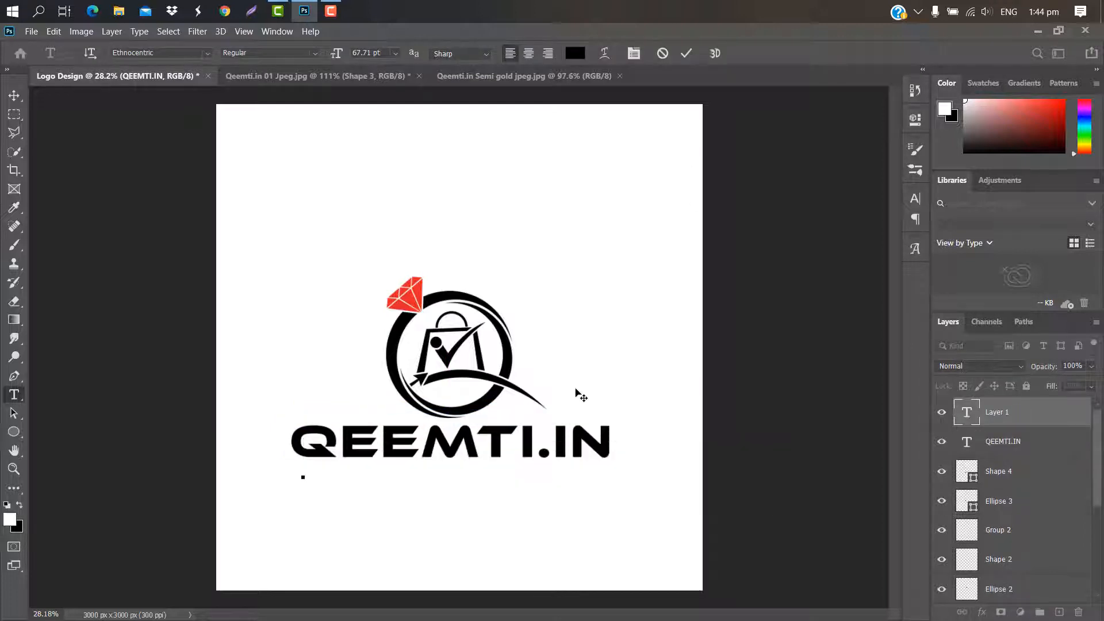
pyautogui.write('YOURS P')
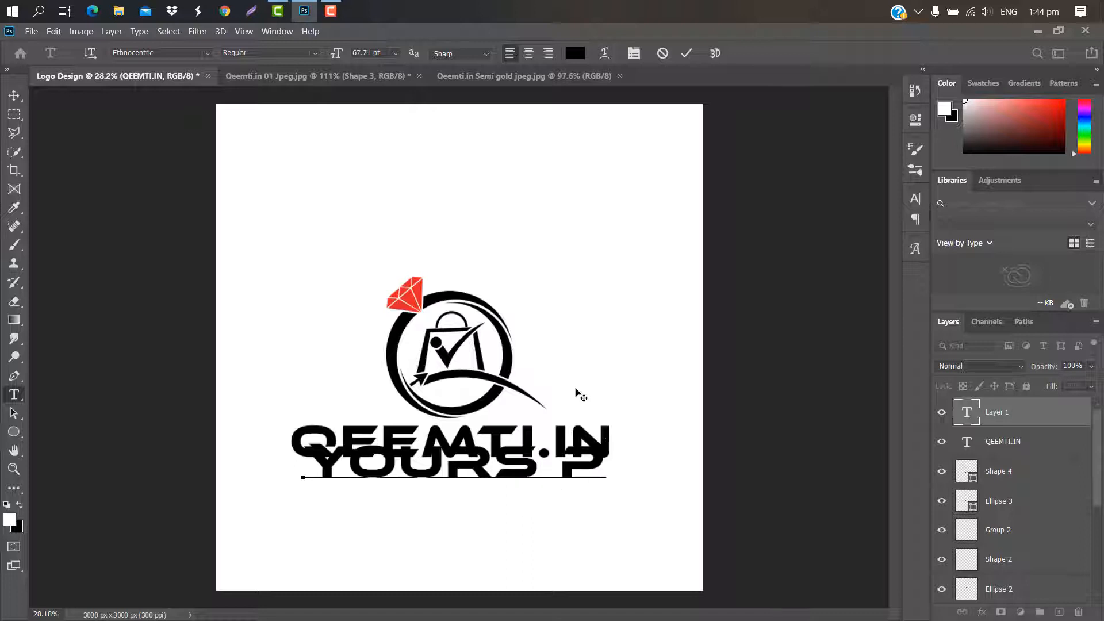
pyautogui.write('REA')
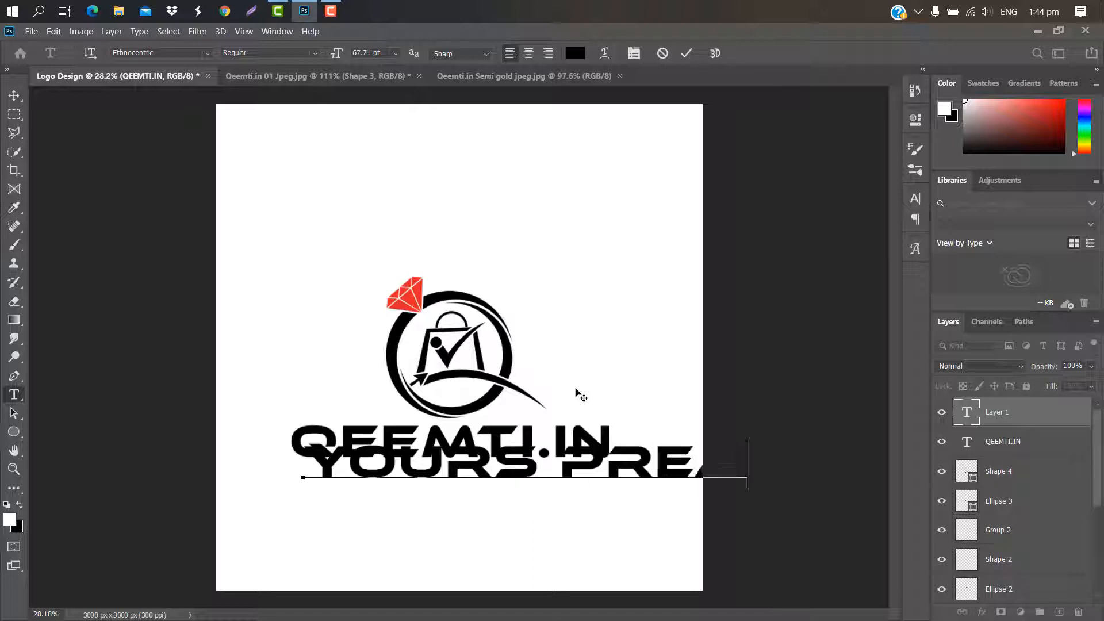
pyautogui.write('IOUS')
pyautogui.click(685, 53)
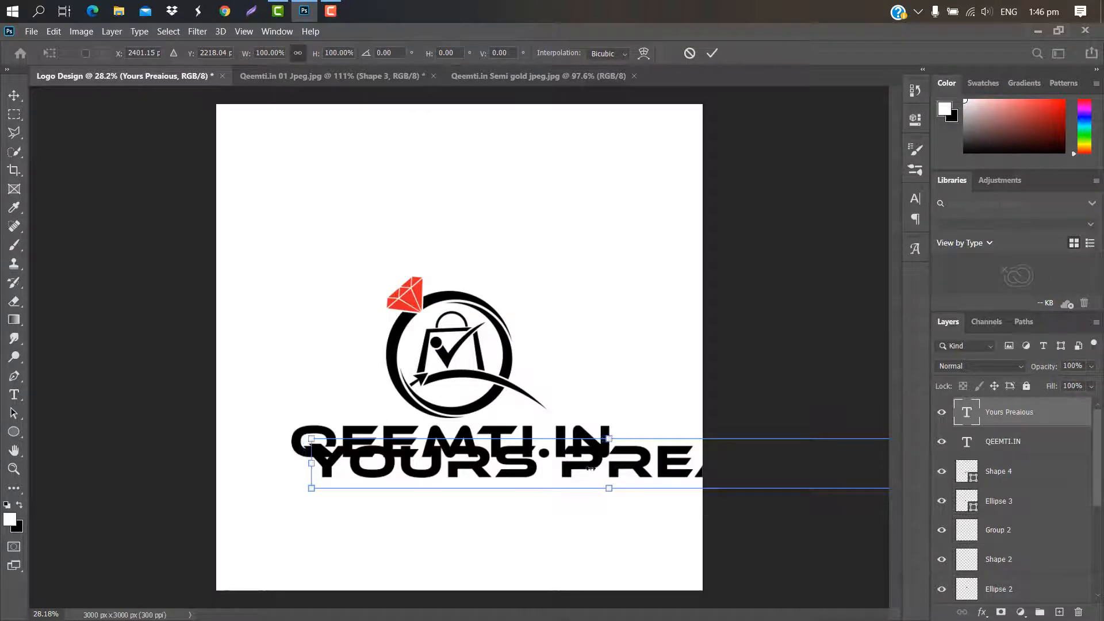
pyautogui.moveTo(306, 457); pyautogui.dragTo(359, 467)
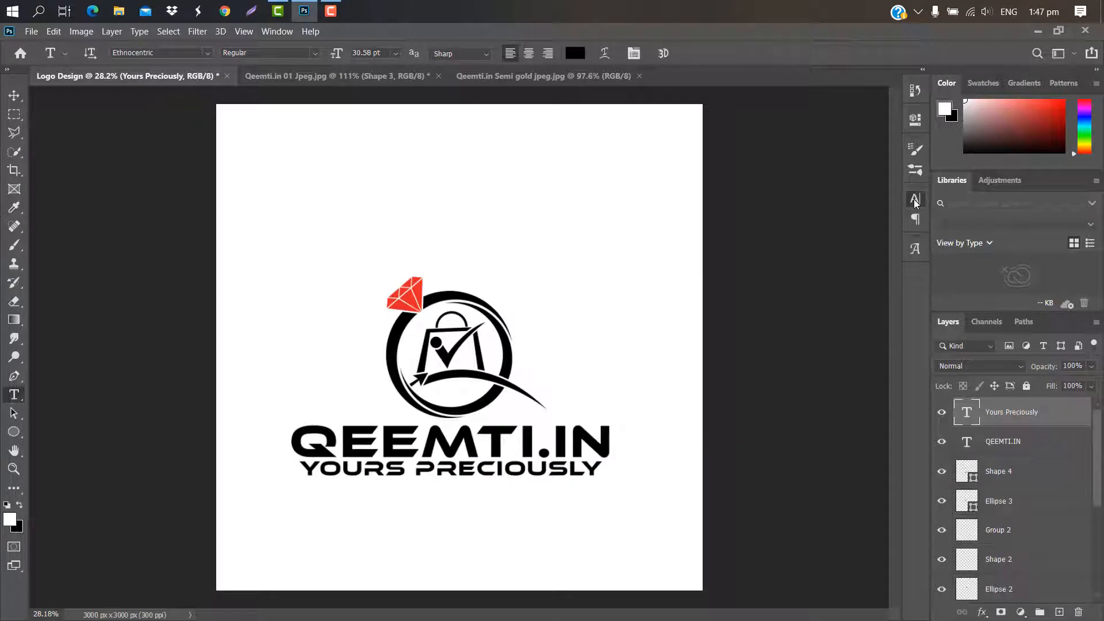
# Set the tagline's font to Comfortaa Bold with a tracking of 380
pyautogui.click(908, 203)
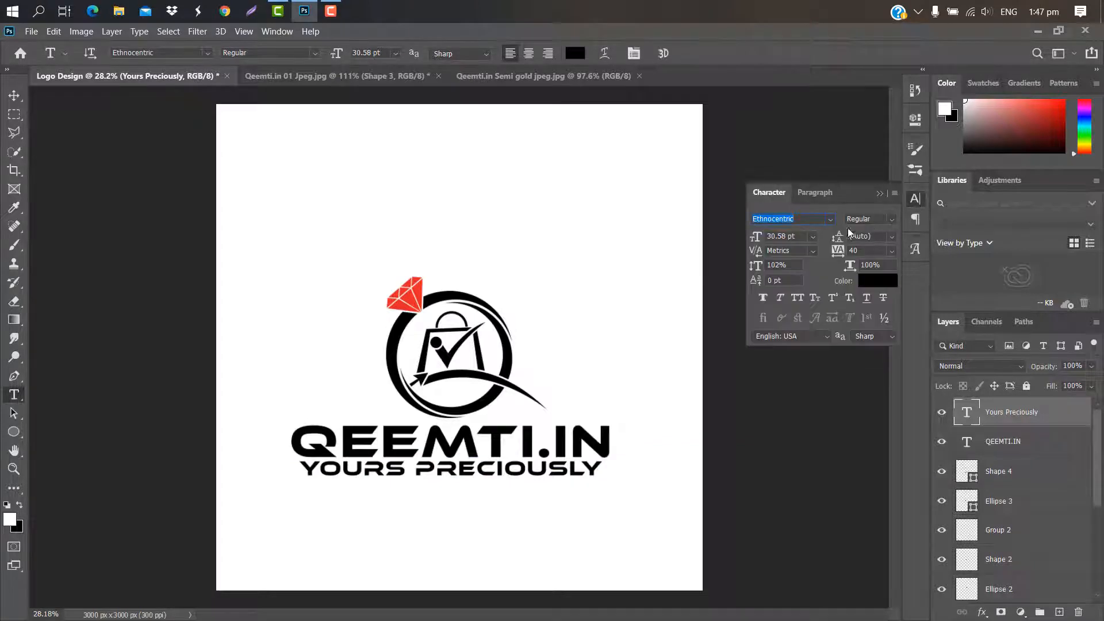
pyautogui.click(828, 222)
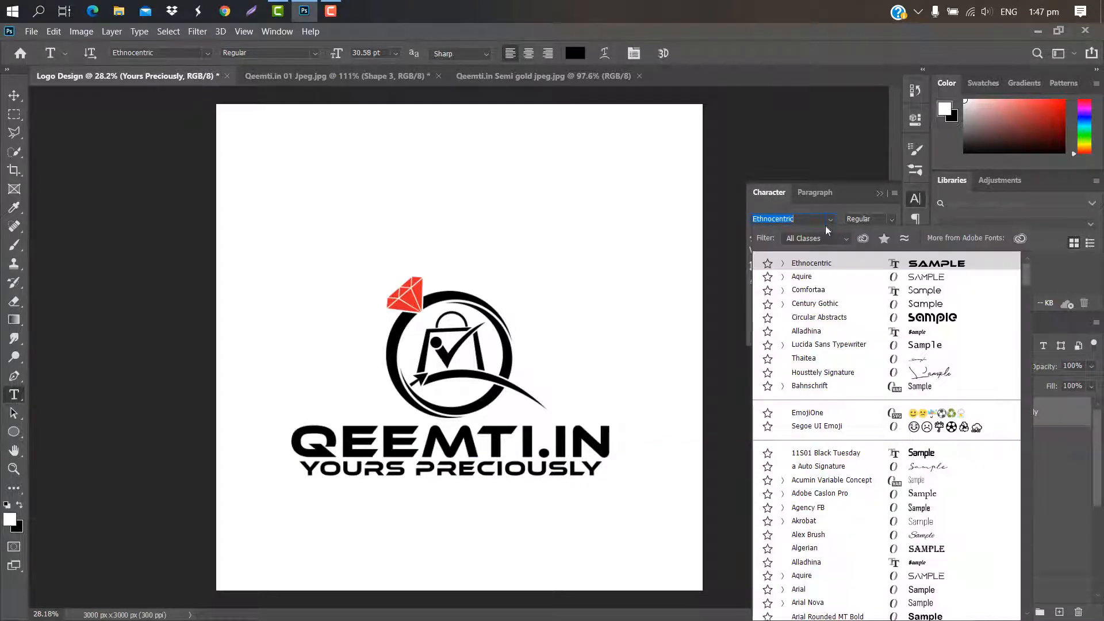
pyautogui.click(808, 289)
pyautogui.click(891, 219)
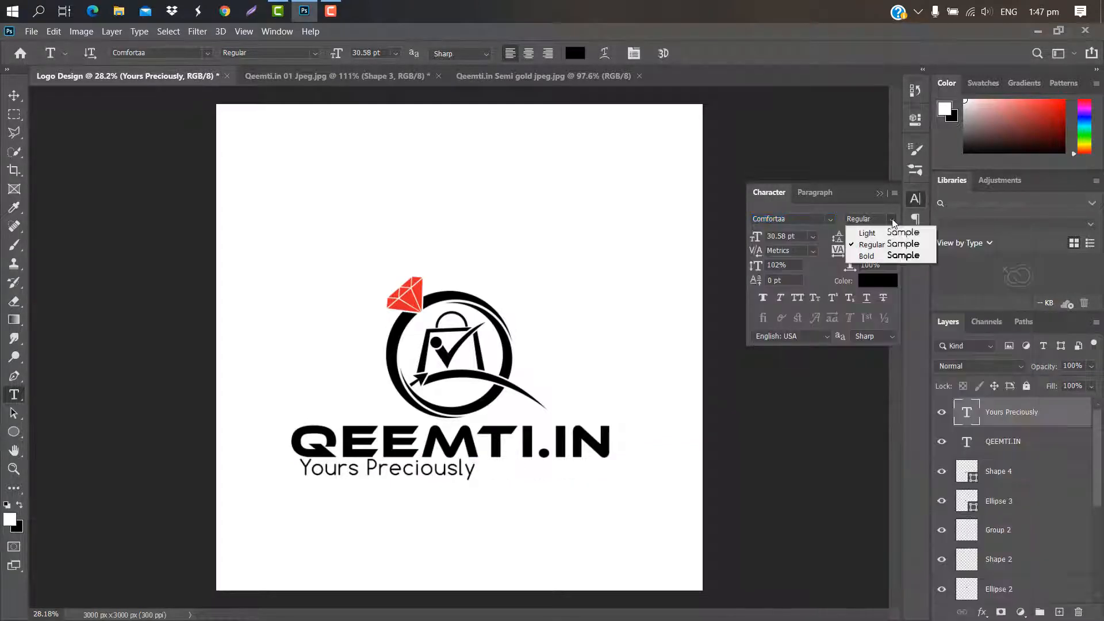
pyautogui.click(845, 253)
pyautogui.moveTo(842, 254); pyautogui.dragTo(858, 253)
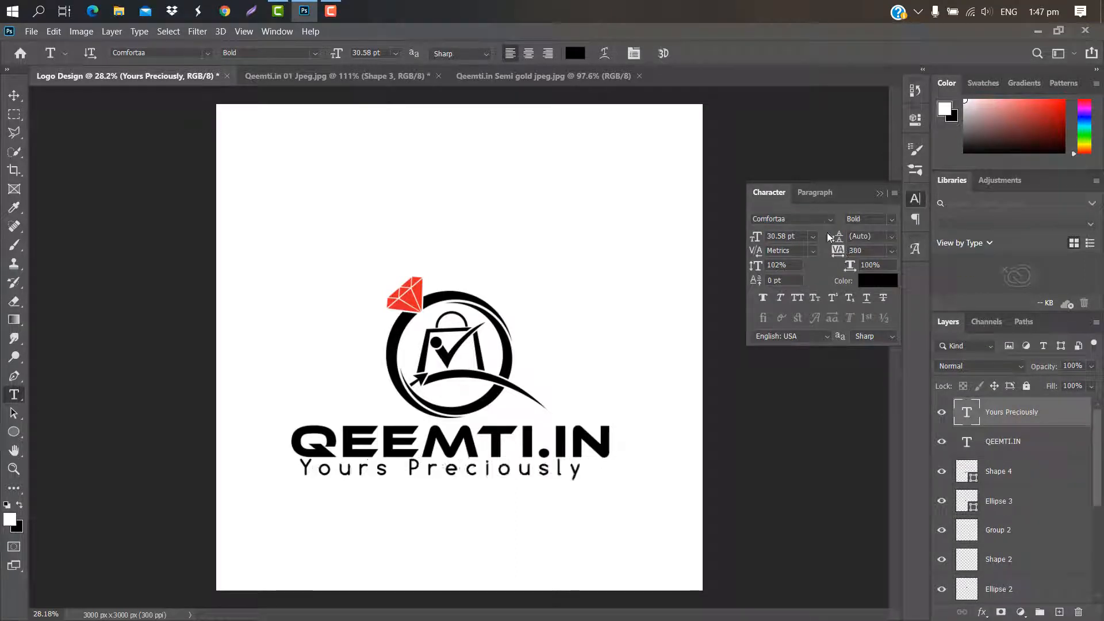
pyautogui.click(880, 194)
# Scale the tagline to about 111% so it spans the width of QEEMTI.IN, placing it just below the name
pyautogui.hotkey('ctrl', 't')
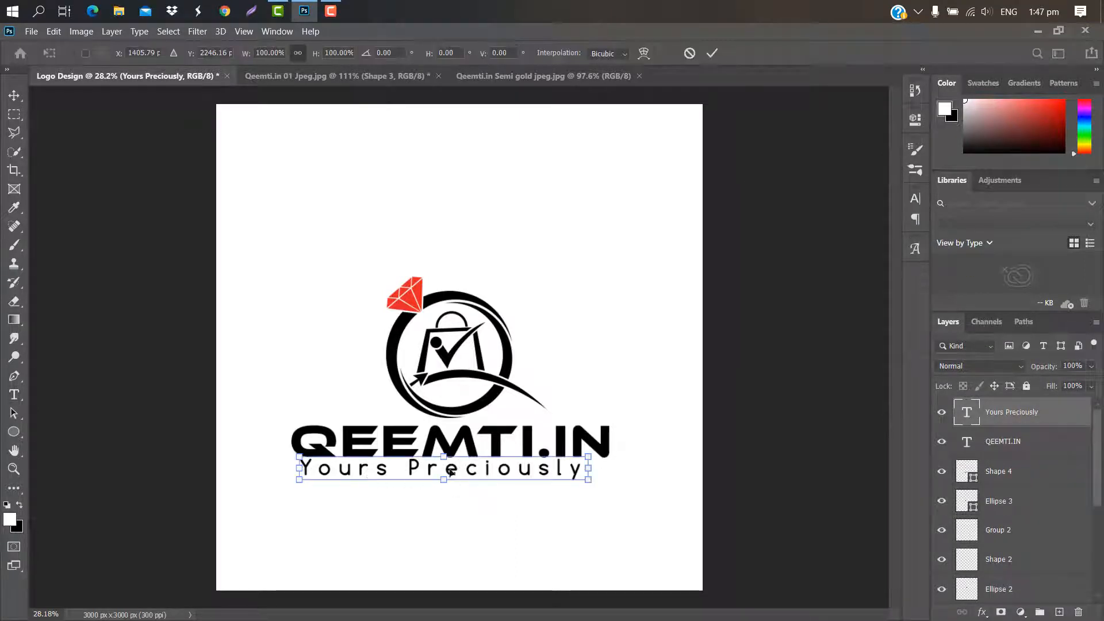
pyautogui.moveTo(594, 469); pyautogui.dragTo(616, 470)
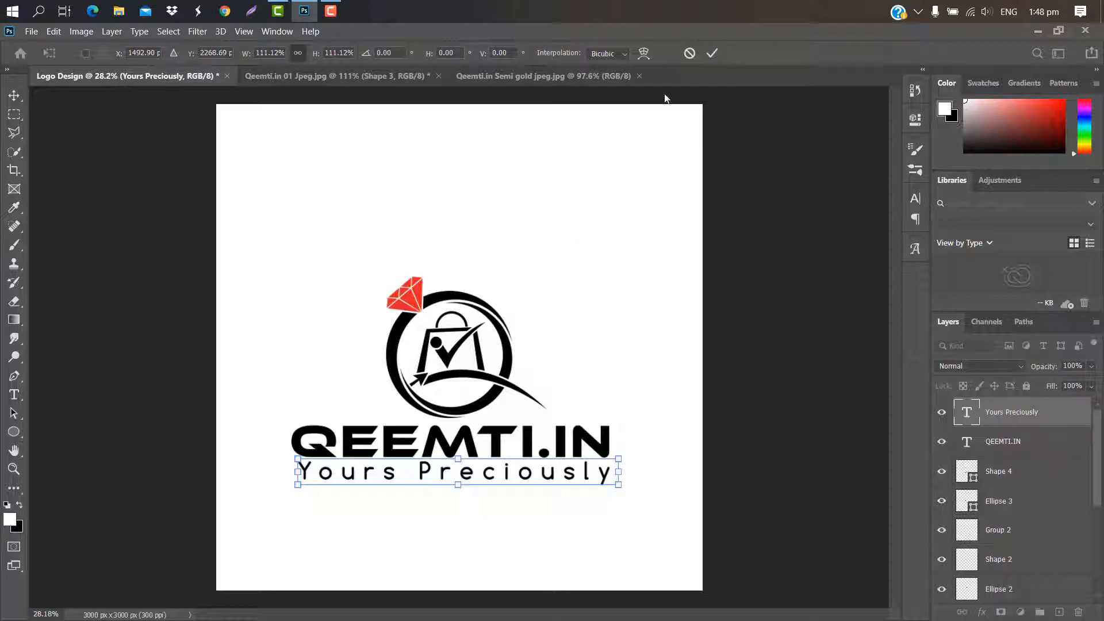
pyautogui.click(712, 53)
# Select the diamond and add a Gradient Overlay to its Group 1 layer
pyautogui.click(19, 100)
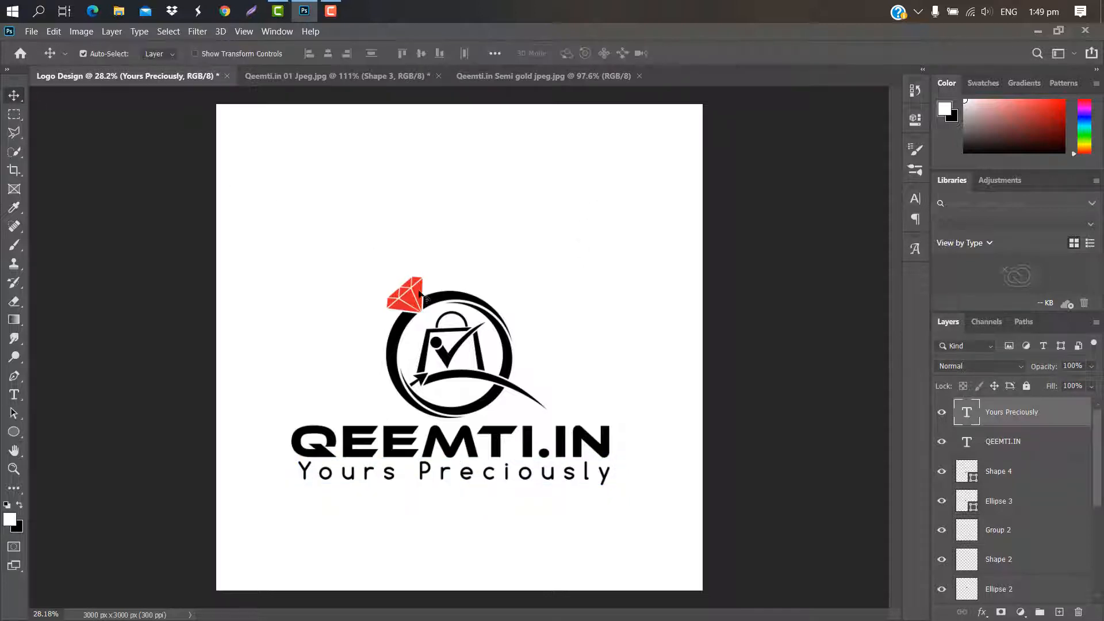
pyautogui.click(421, 294)
pyautogui.doubleClick(1033, 583)
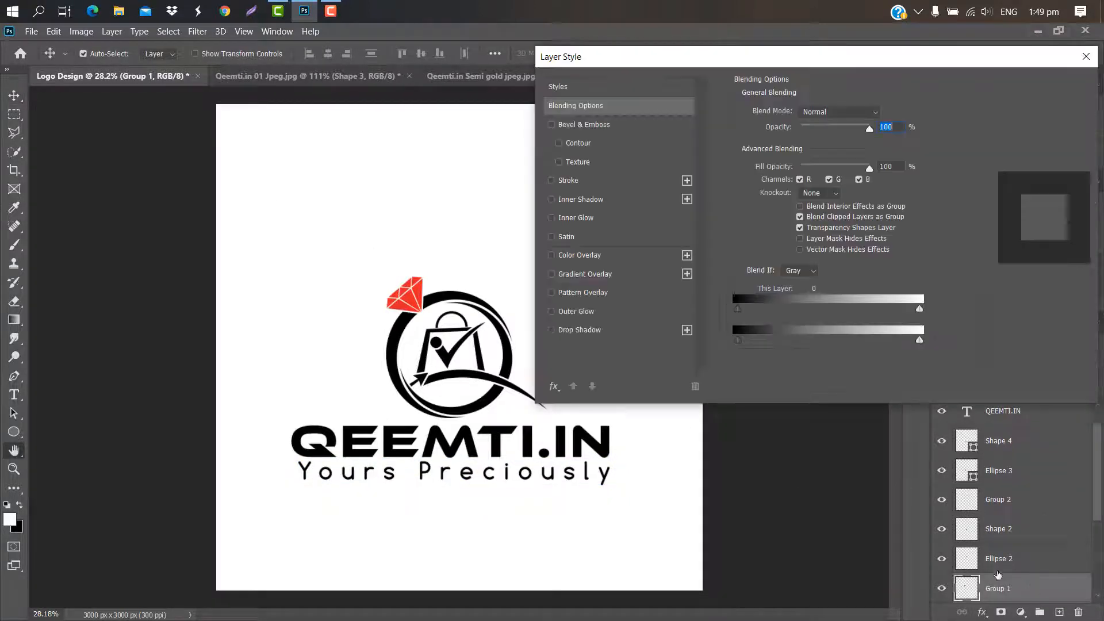
pyautogui.click(627, 274)
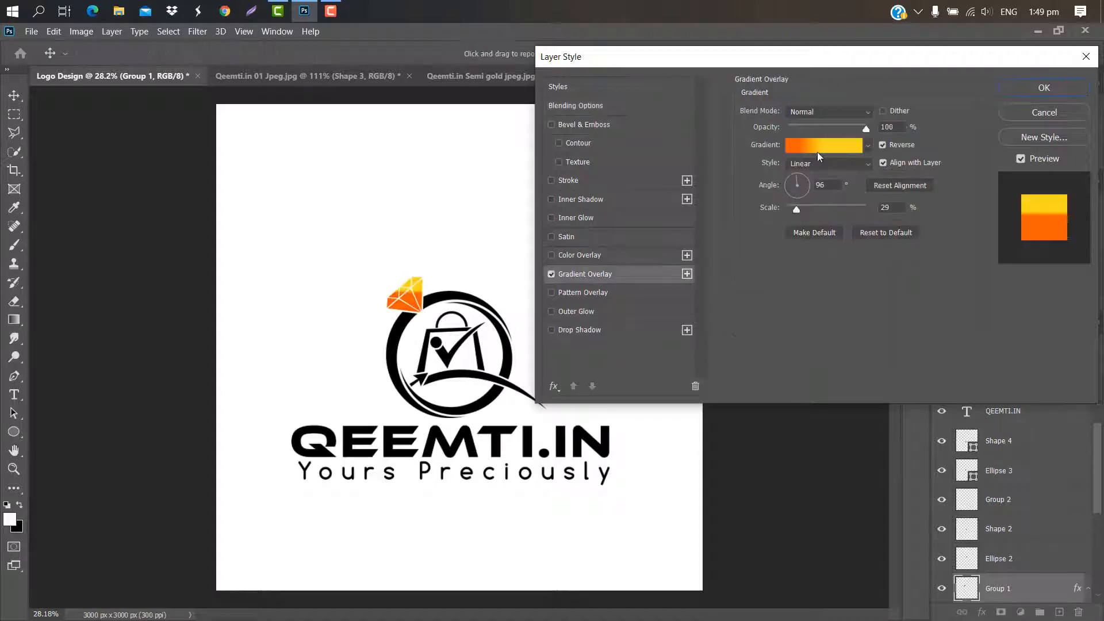
# Apply a light-and-dark gold gradient from the PrettyWebz Gold presets to the diamond's overlay, with scale 86% and angle 90°
pyautogui.click(868, 146)
pyautogui.moveTo(885, 181); pyautogui.dragTo(892, 224)
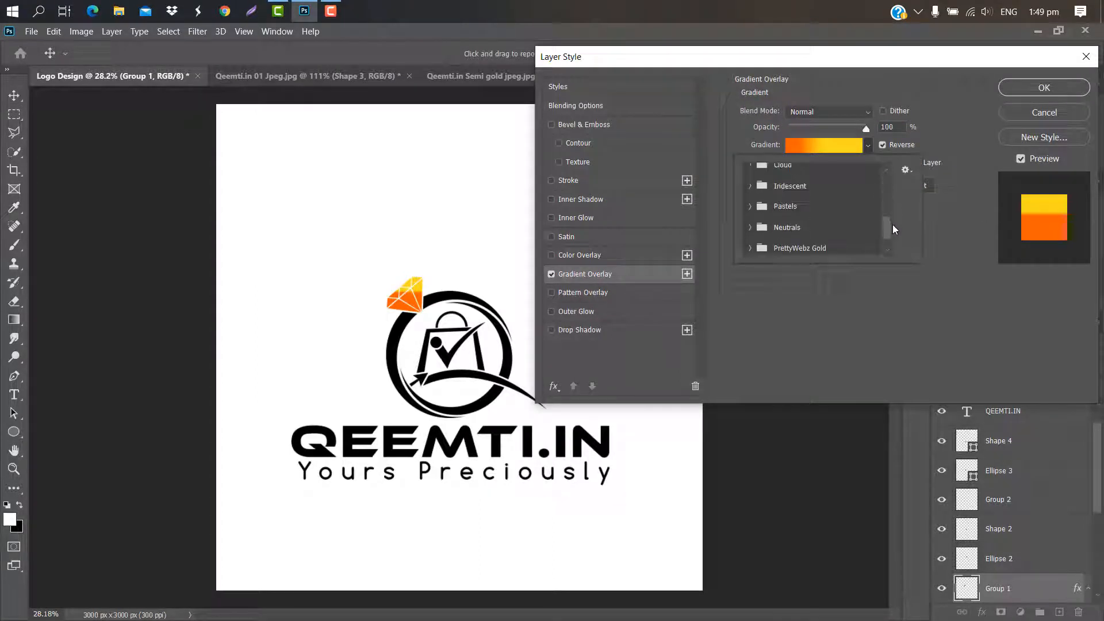
pyautogui.click(751, 222)
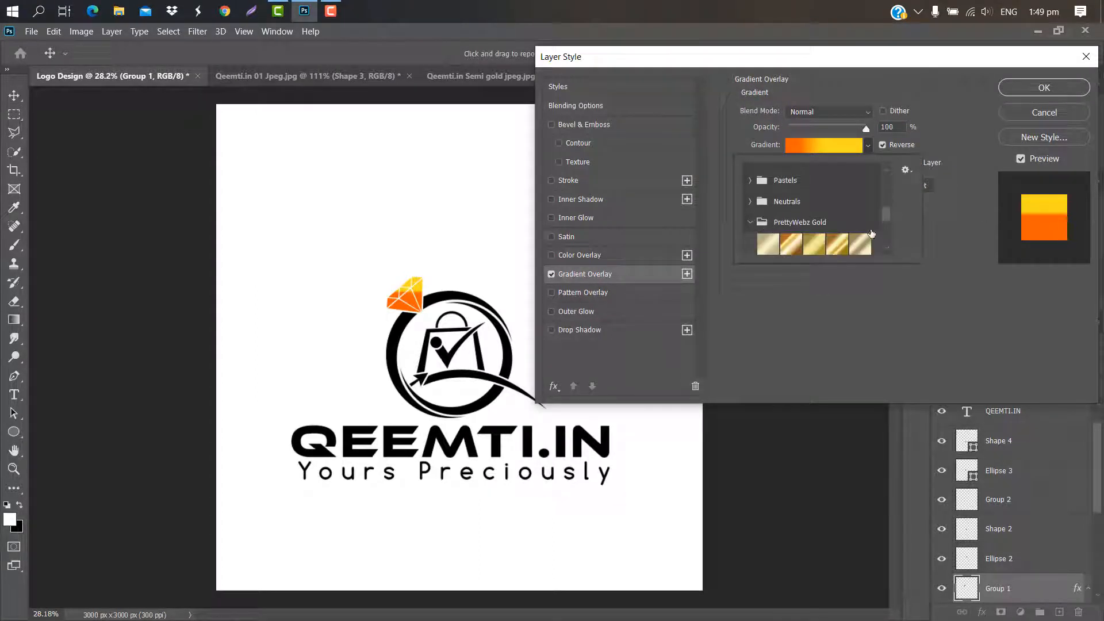
pyautogui.moveTo(884, 209); pyautogui.dragTo(879, 219)
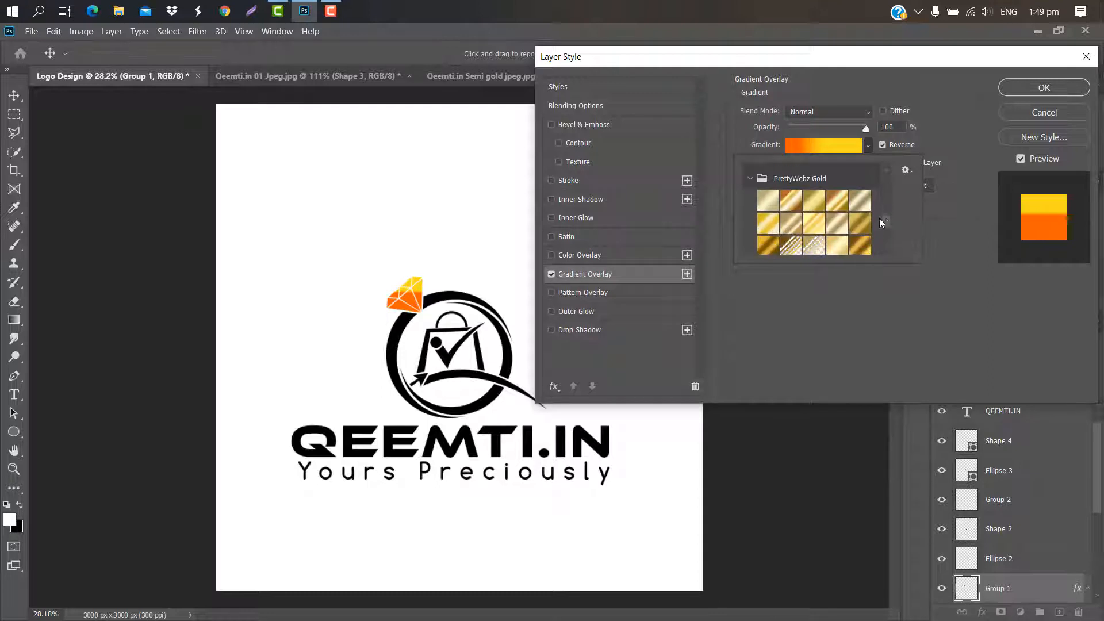
pyautogui.click(762, 228)
pyautogui.click(827, 149)
pyautogui.moveTo(802, 209); pyautogui.dragTo(826, 209)
pyautogui.write('90')
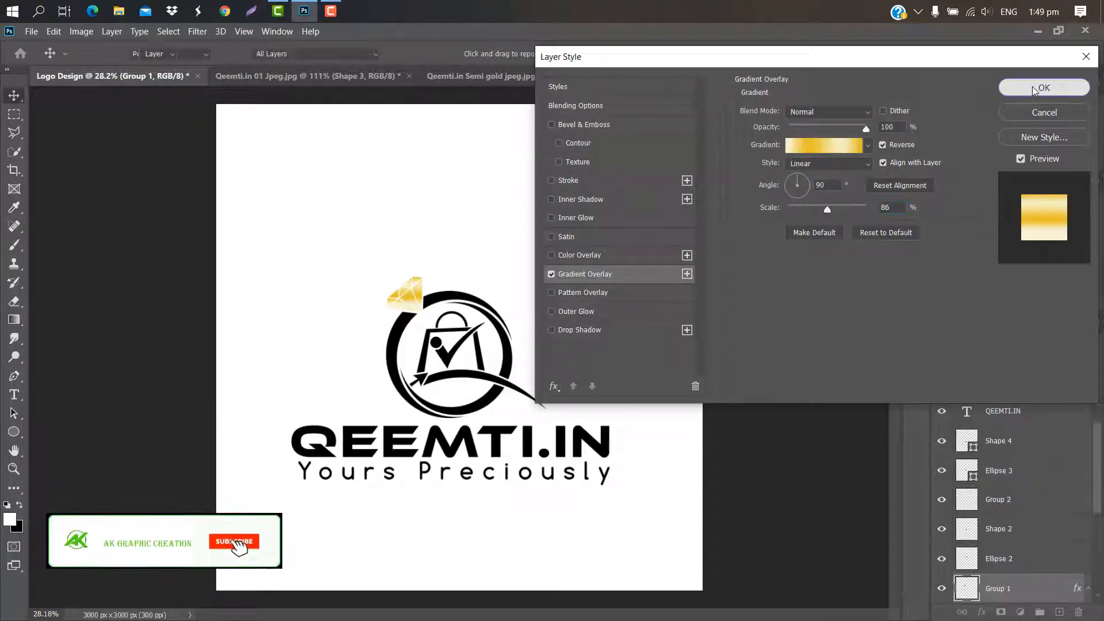
pyautogui.click(1035, 91)
# Add a reversed linear pale-to-gold Gradient Overlay to the Ellipse 1 copy ring, with angle 147° and scale 44%
pyautogui.click(1064, 586)
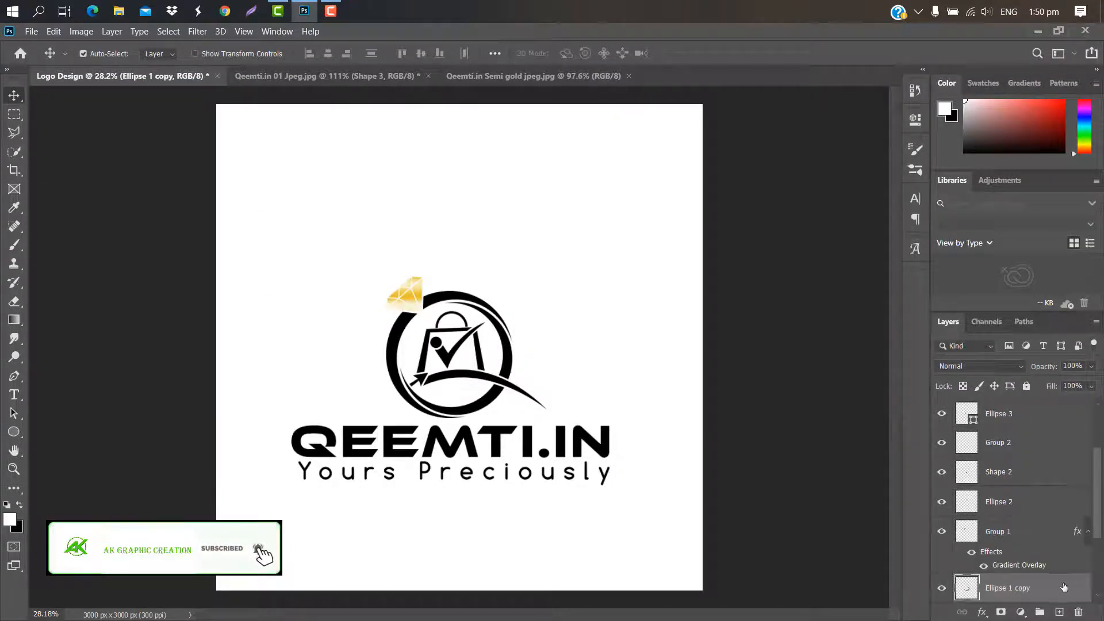
pyautogui.doubleClick(1064, 586)
pyautogui.click(665, 273)
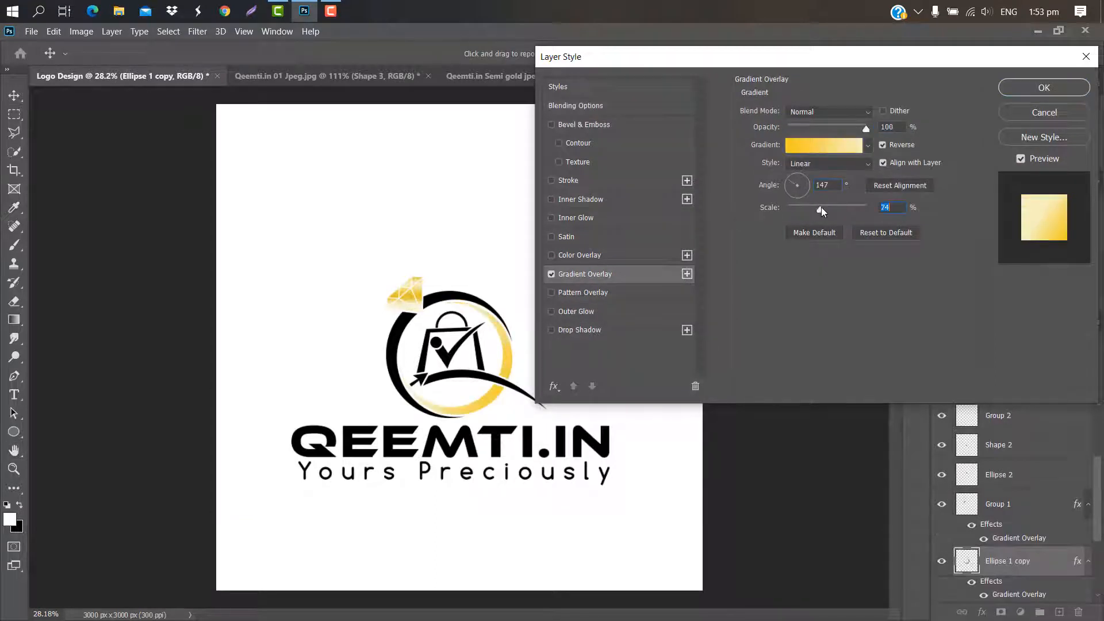
pyautogui.moveTo(821, 207); pyautogui.dragTo(805, 208)
pyautogui.click(1038, 87)
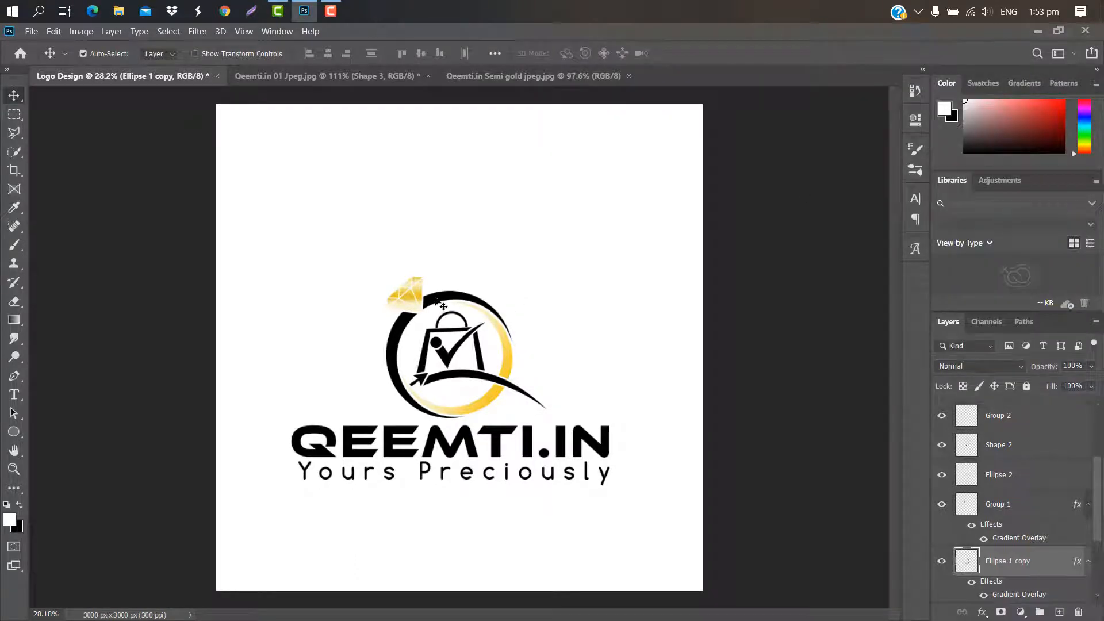
# Add a Gradient Overlay to the black Ellipse 1 ring and base its gradient on the Black, White preset
pyautogui.click(436, 298)
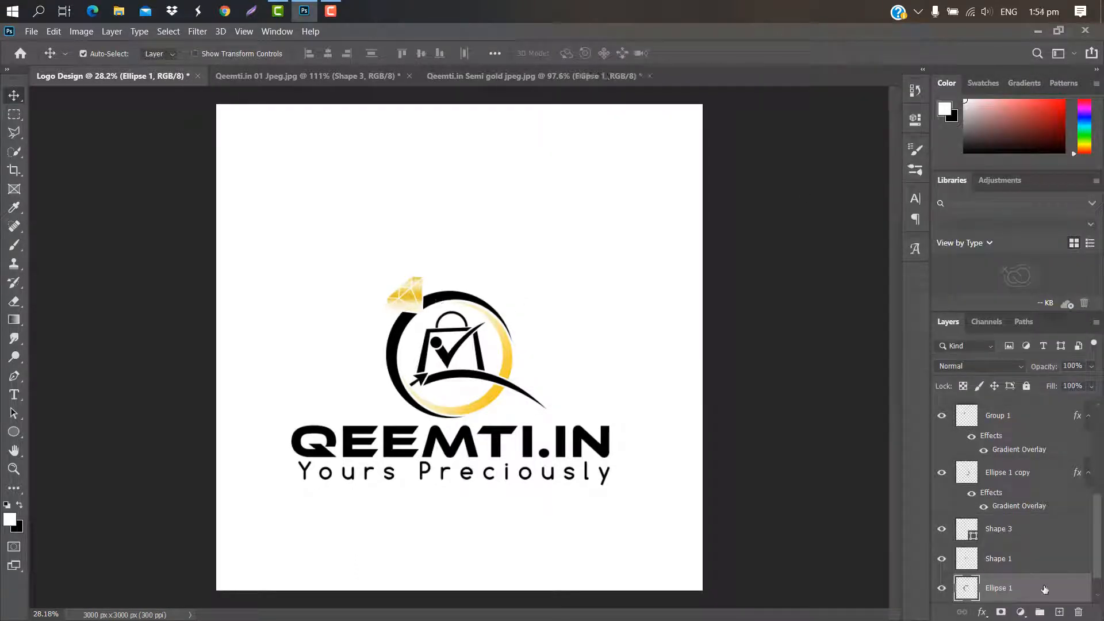
pyautogui.doubleClick(1044, 589)
pyautogui.click(630, 277)
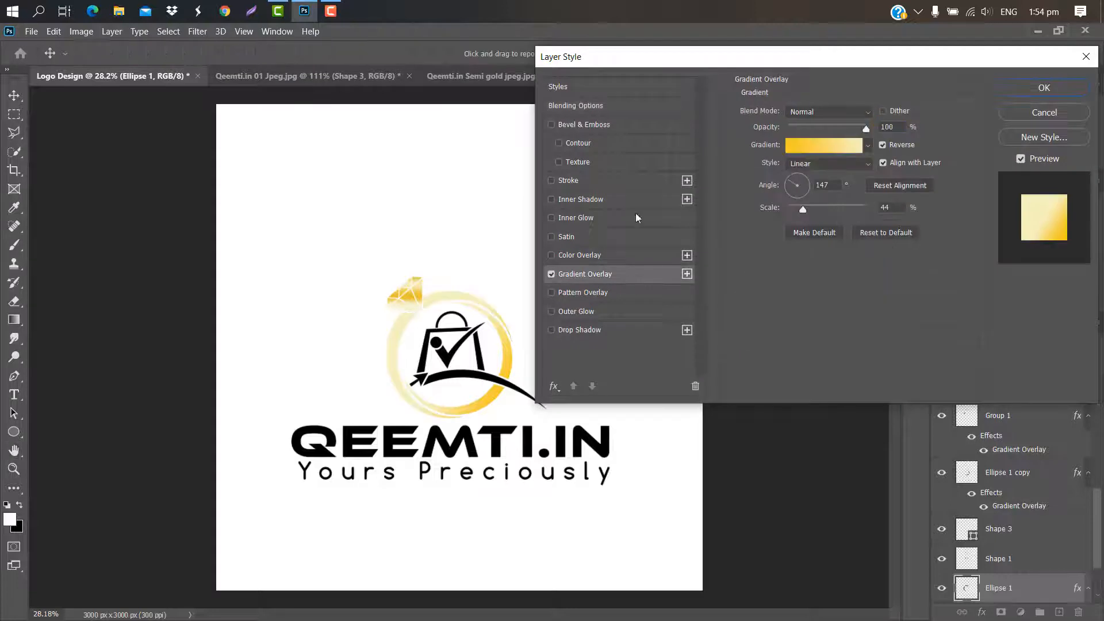
pyautogui.moveTo(620, 63); pyautogui.dragTo(652, 62)
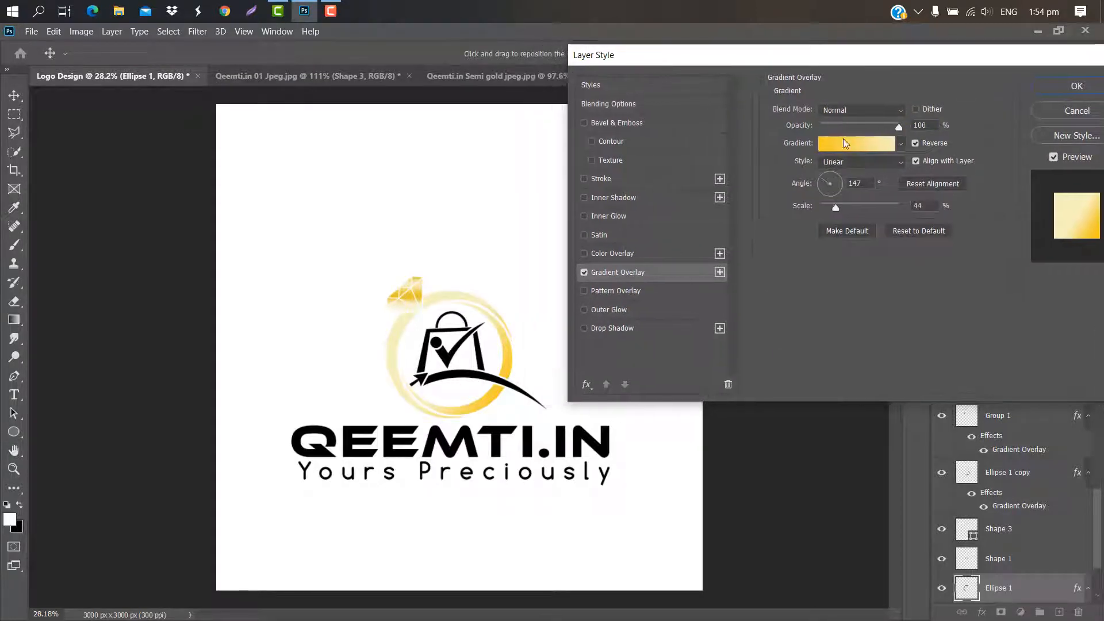
pyautogui.click(861, 142)
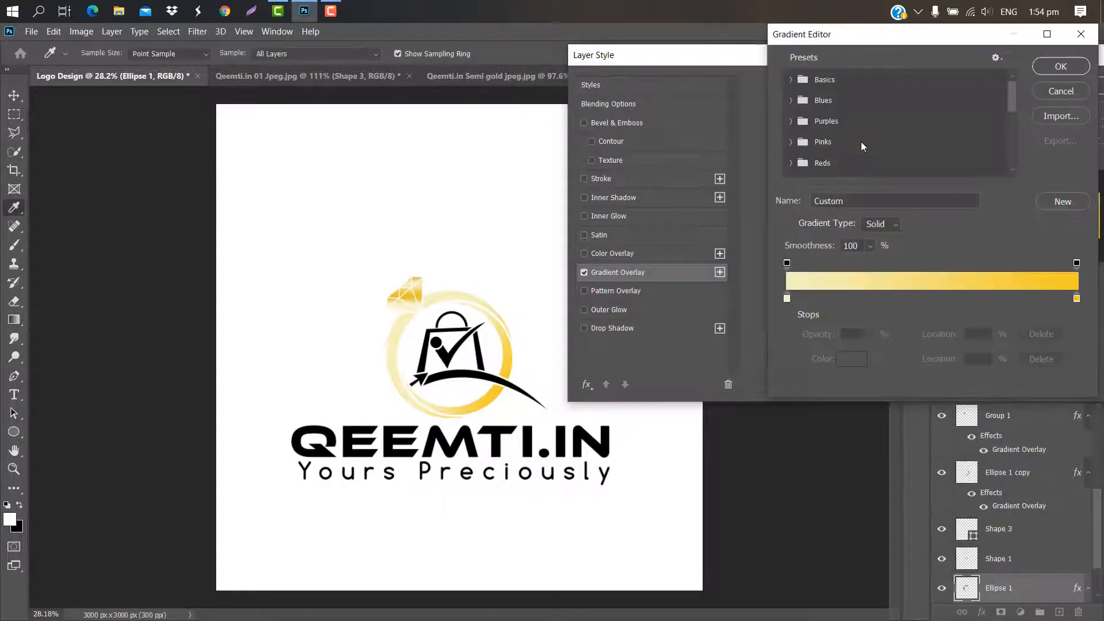
pyautogui.click(790, 79)
pyautogui.click(855, 102)
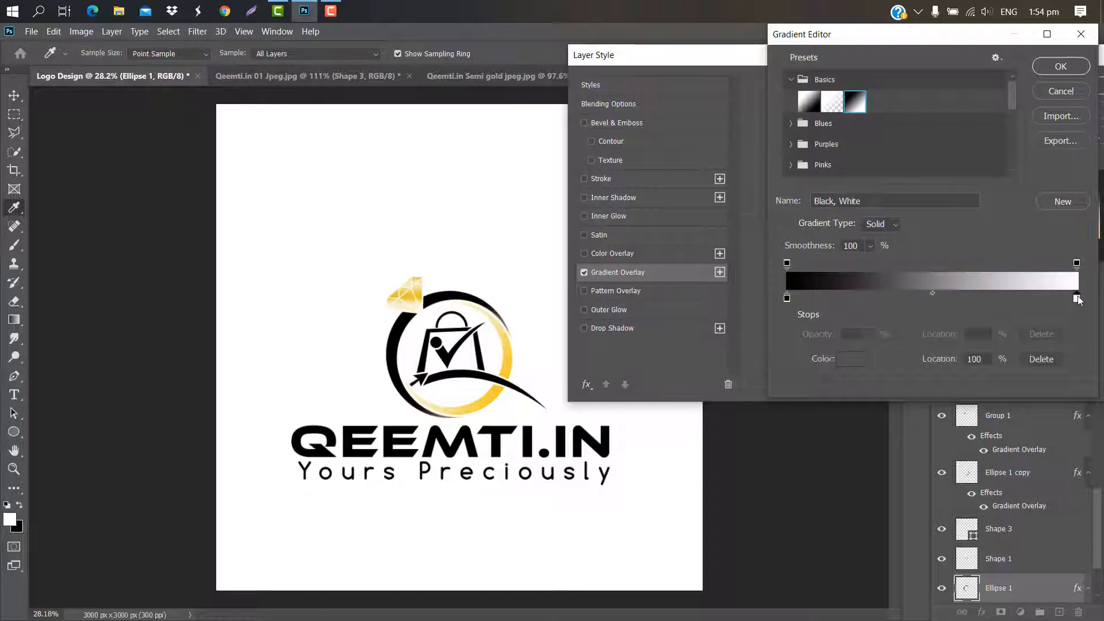
# Move the white stop to 44%, add an end stop at 98%, and color both end stops 747470
pyautogui.moveTo(1076, 297); pyautogui.dragTo(913, 298)
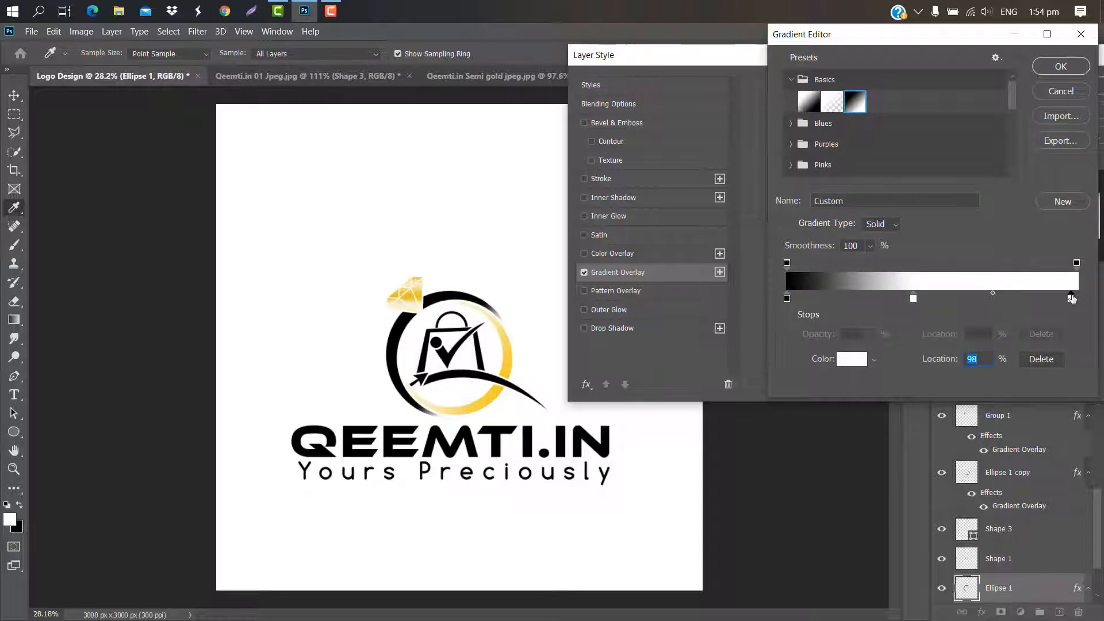
pyautogui.doubleClick(1071, 298)
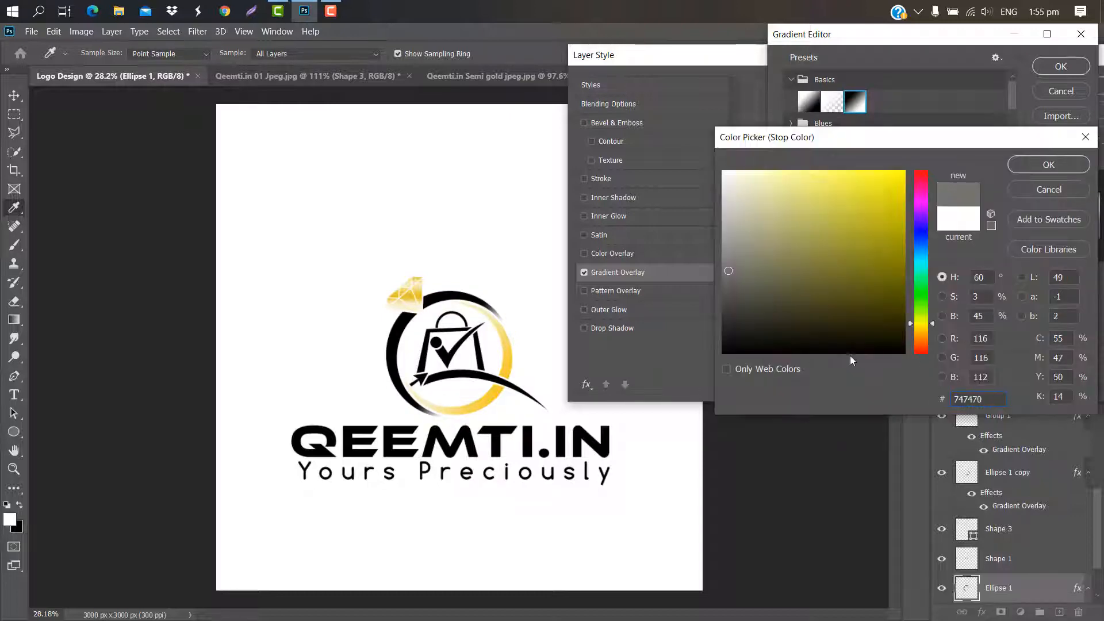
pyautogui.click(1055, 165)
pyautogui.doubleClick(788, 299)
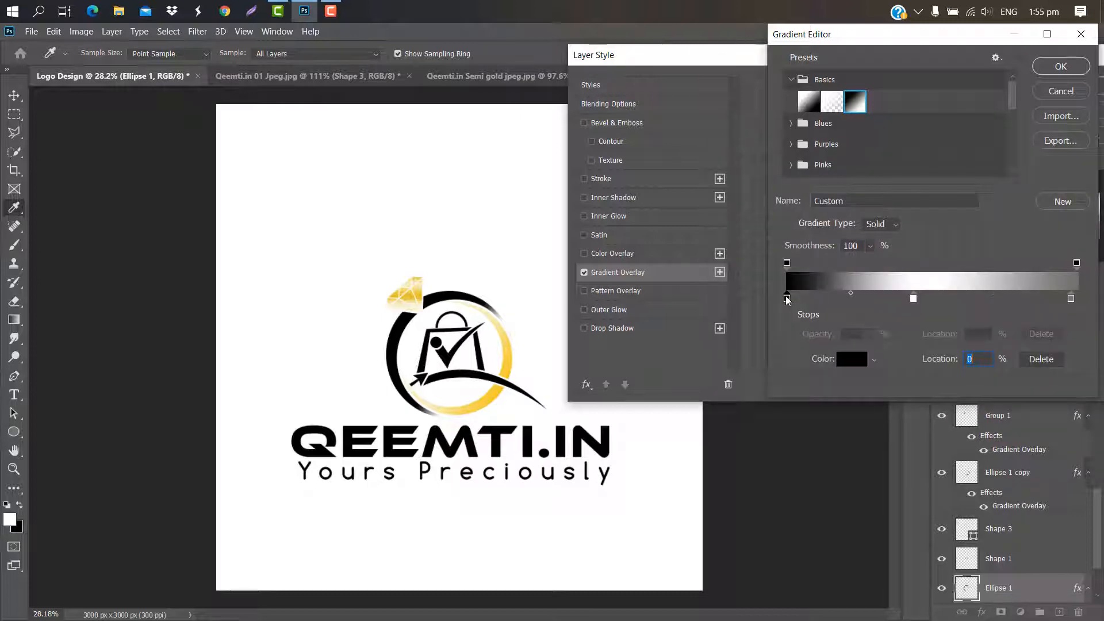
pyautogui.write('747470')
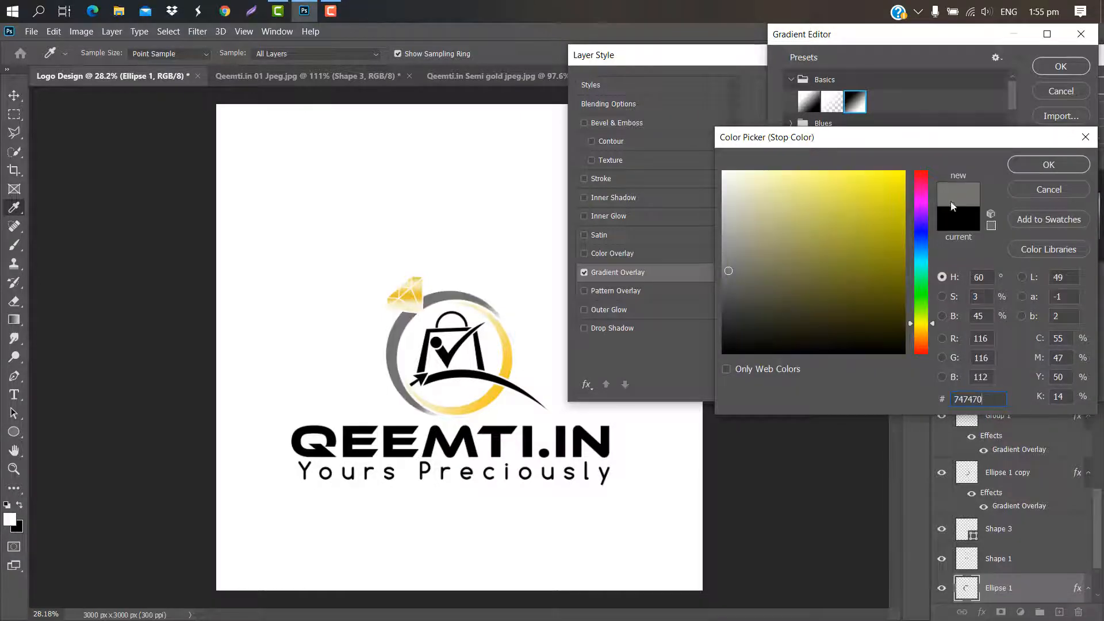
pyautogui.click(1048, 164)
# Color the gradient's middle stop e9e8e6 and accept the edited gradient
pyautogui.click(915, 298)
pyautogui.doubleClick(916, 298)
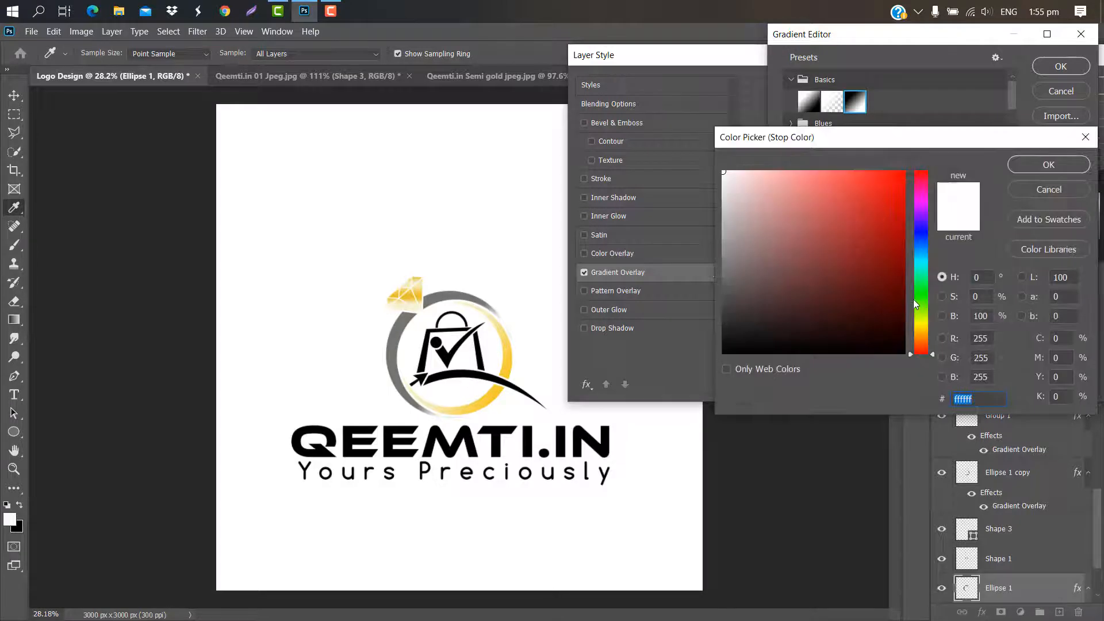
pyautogui.write('e9e8e6')
pyautogui.click(1041, 166)
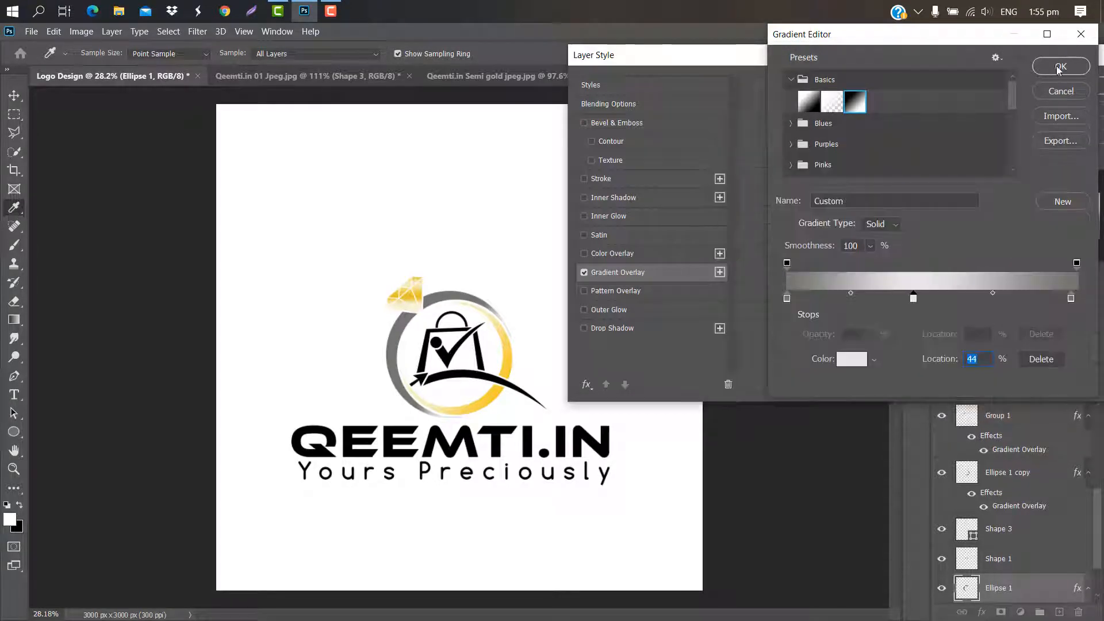
pyautogui.click(1043, 67)
# Set the Ellipse 1 ring's gradient overlay to a 90° angle and 73% scale, and apply it
pyautogui.click(832, 176)
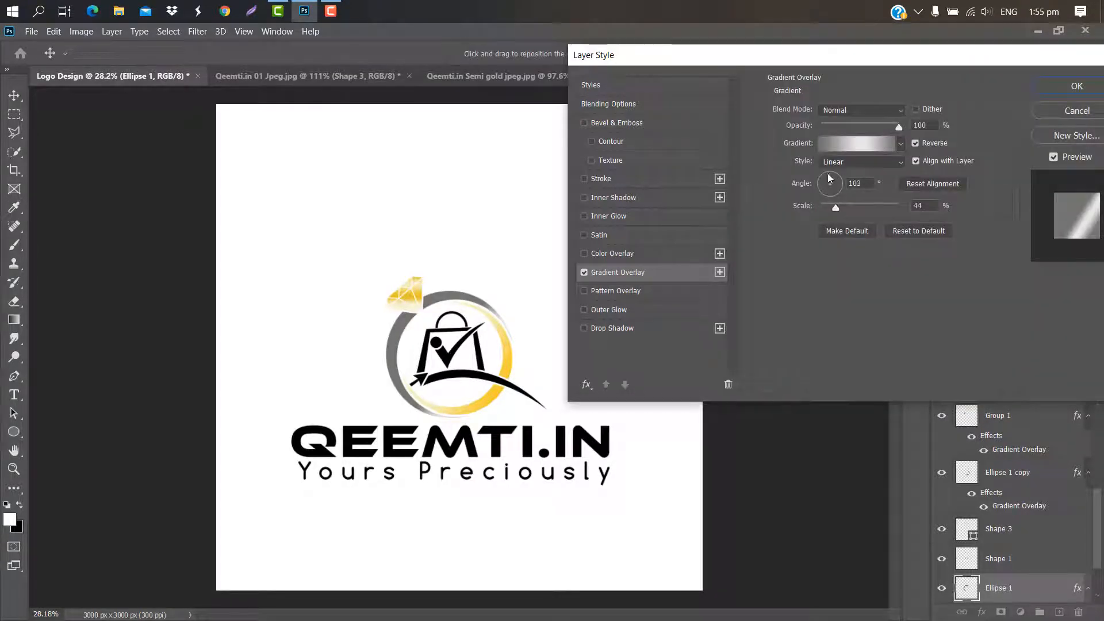
pyautogui.moveTo(837, 206); pyautogui.dragTo(854, 207)
pyautogui.click(829, 175)
pyautogui.click(1076, 86)
# Add the same grey Gradient Overlay to the arrow's Group 2 layer, with angle 90° and scale 97%
pyautogui.click(422, 380)
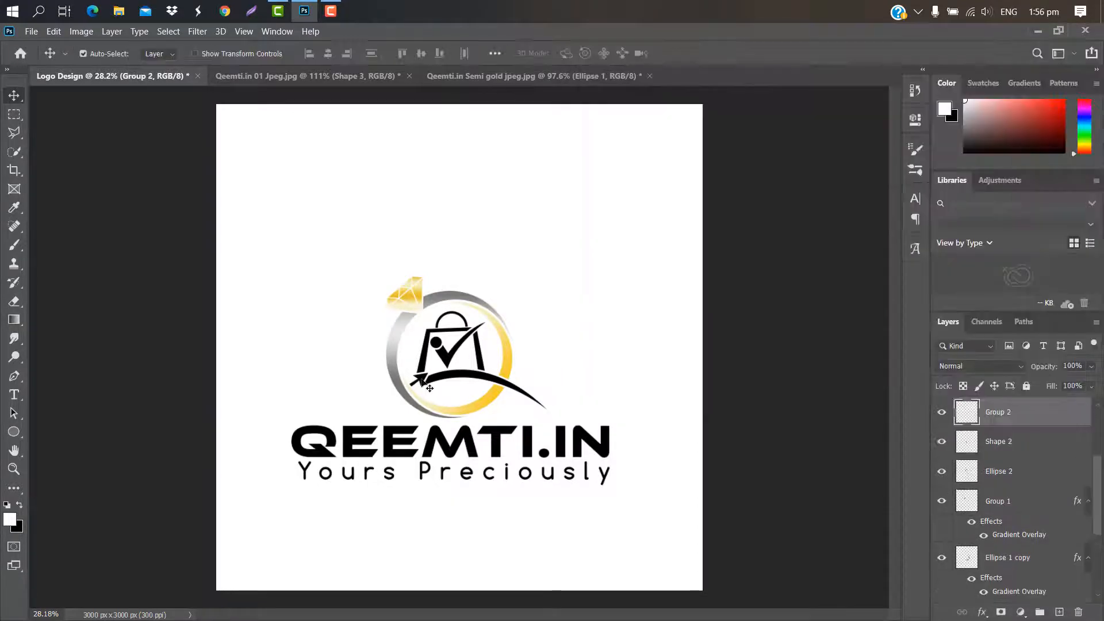
pyautogui.doubleClick(1071, 423)
pyautogui.click(619, 273)
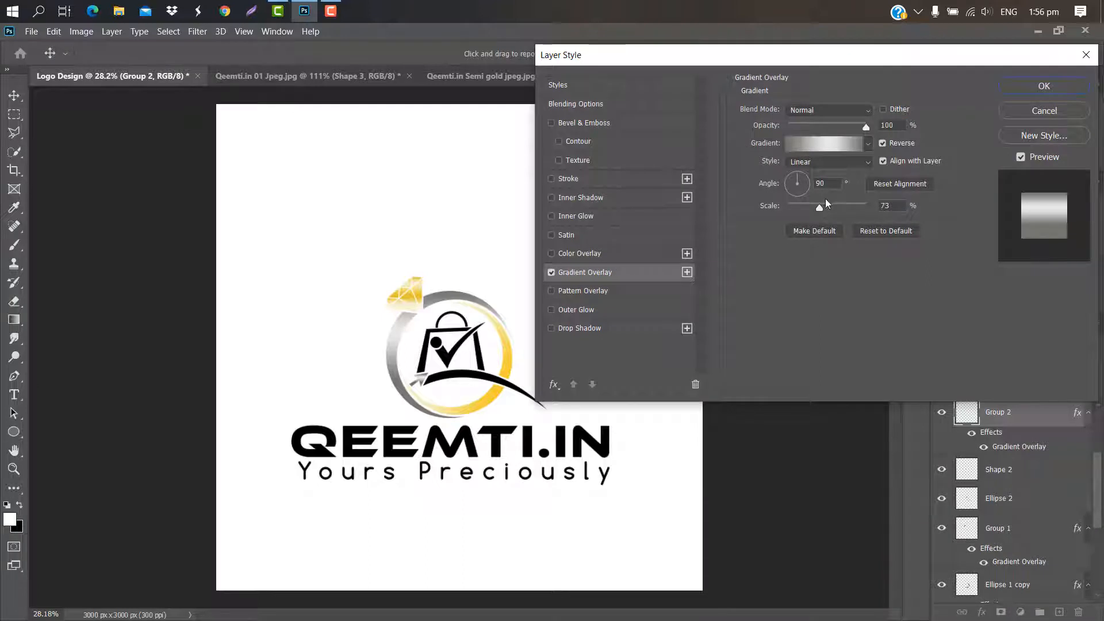
pyautogui.moveTo(819, 206); pyautogui.dragTo(833, 205)
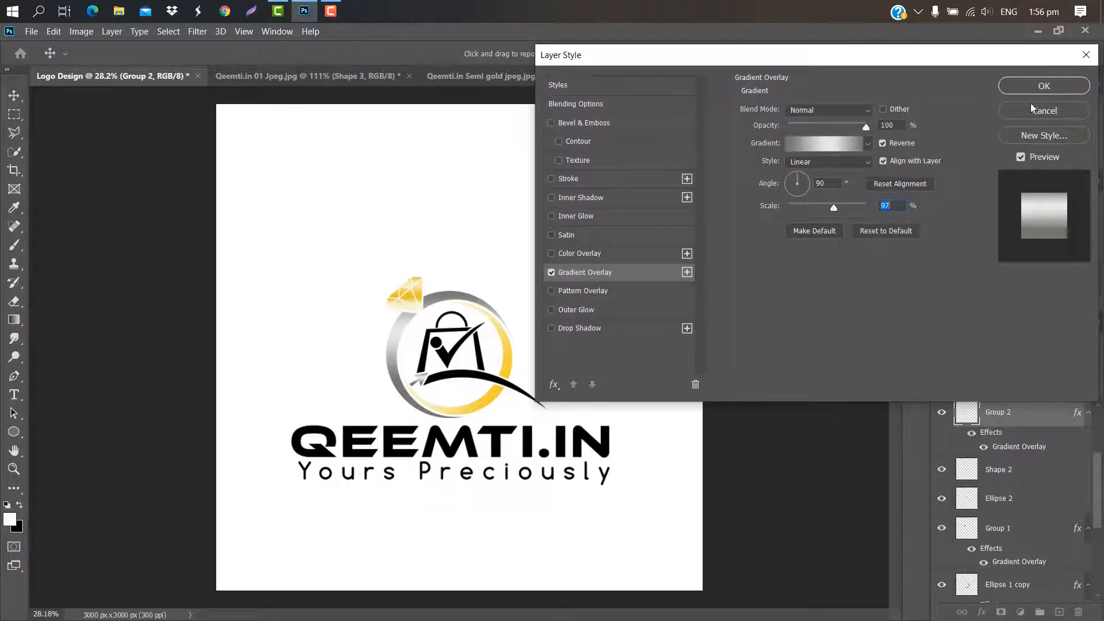
pyautogui.click(1038, 89)
# Add the grey linear Gradient Overlay to the Yours Preciously tagline, with angle 90° and scale 72%
pyautogui.scroll(3, 1061, 426)
pyautogui.click(1061, 418)
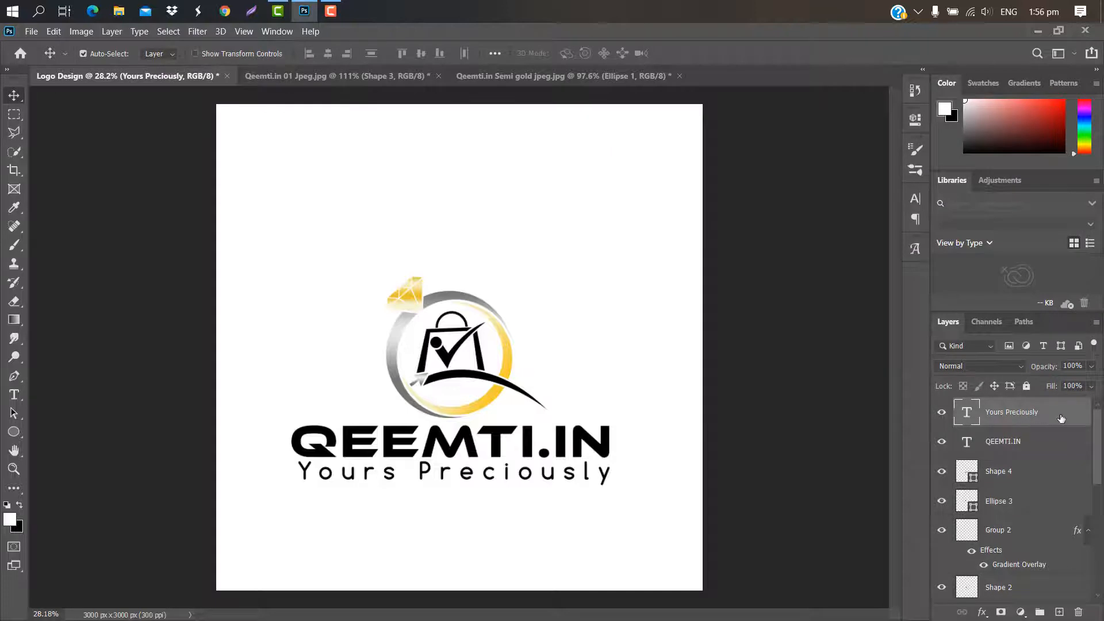
pyautogui.doubleClick(1061, 418)
pyautogui.click(625, 274)
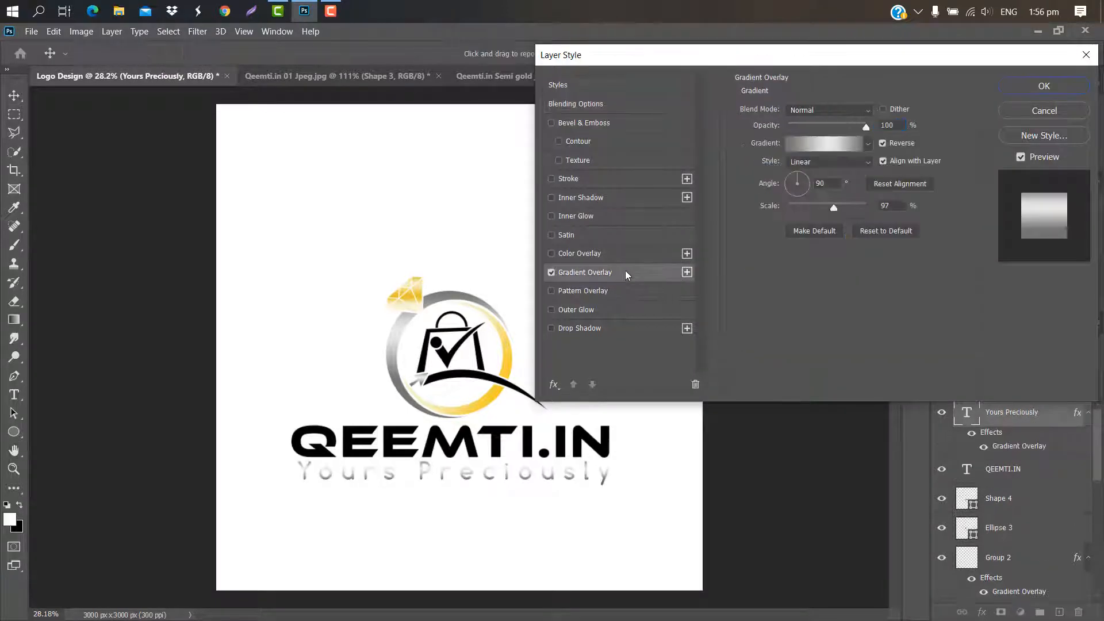
pyautogui.moveTo(834, 206); pyautogui.dragTo(819, 209)
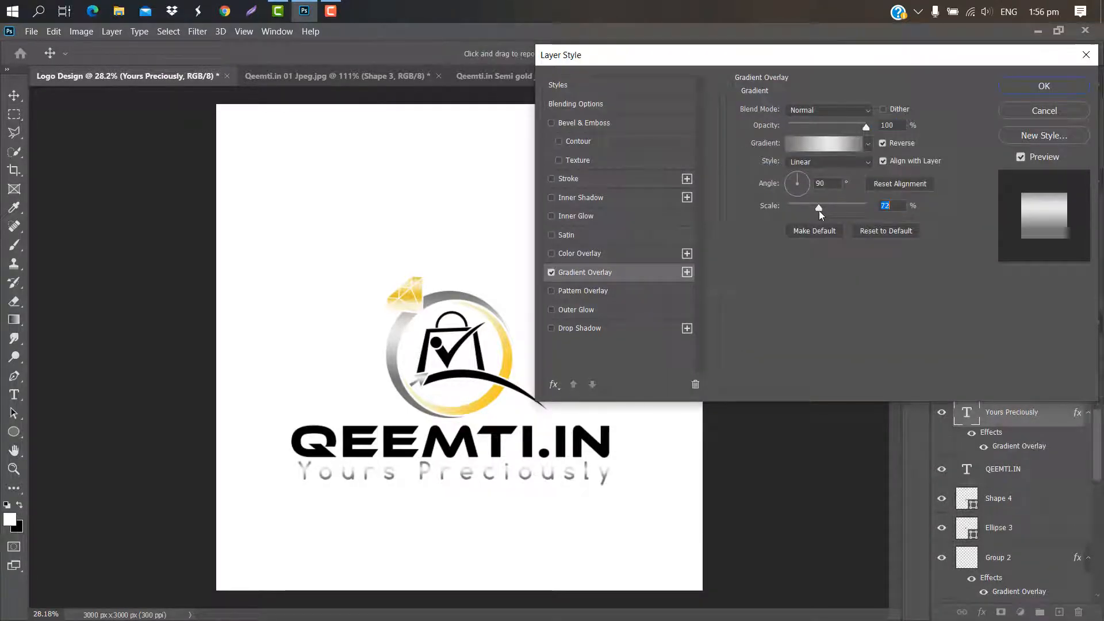
pyautogui.click(1044, 86)
# Give the QEEMTI.IN text a gold Gradient Overlay from the PrettyWebz Gold presets, with angle 90° and scale 103%
pyautogui.click(1033, 467)
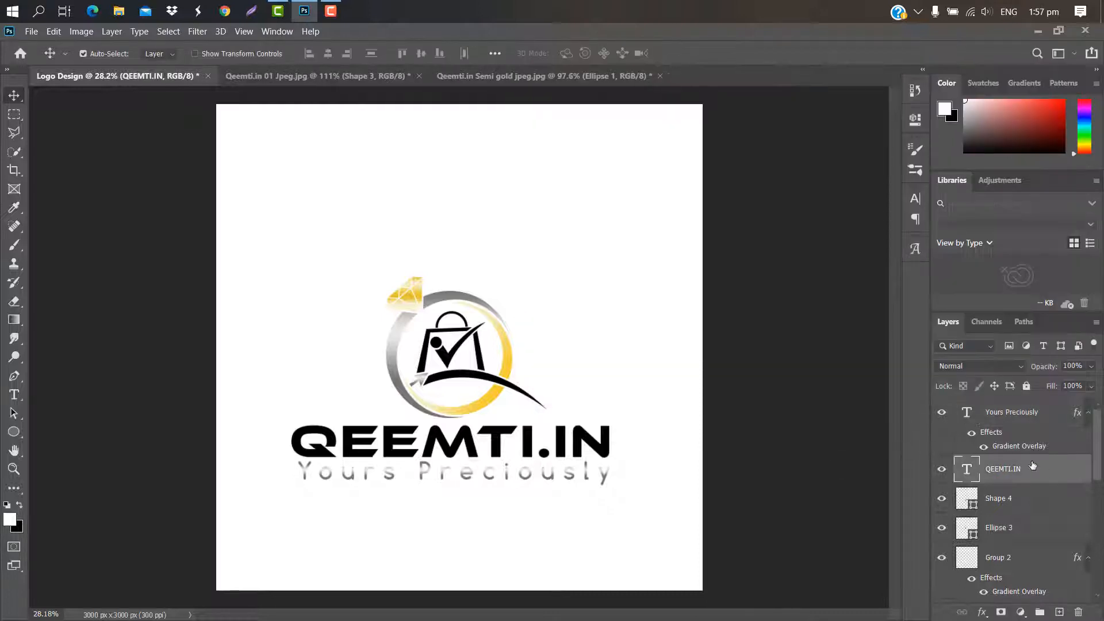
pyautogui.doubleClick(1052, 470)
pyautogui.click(632, 272)
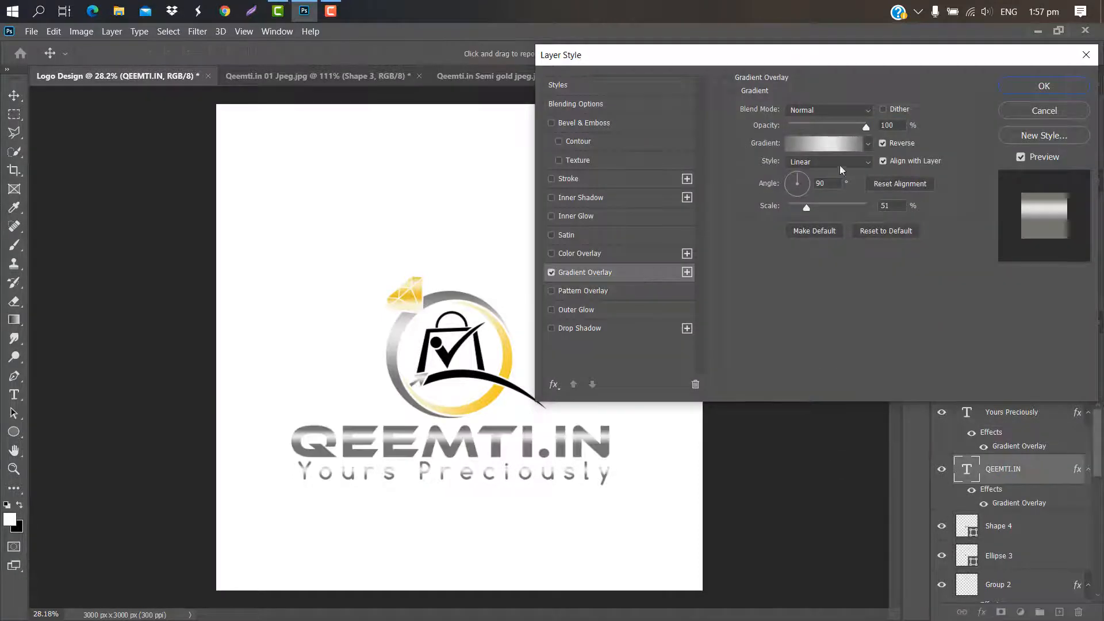
pyautogui.click(868, 144)
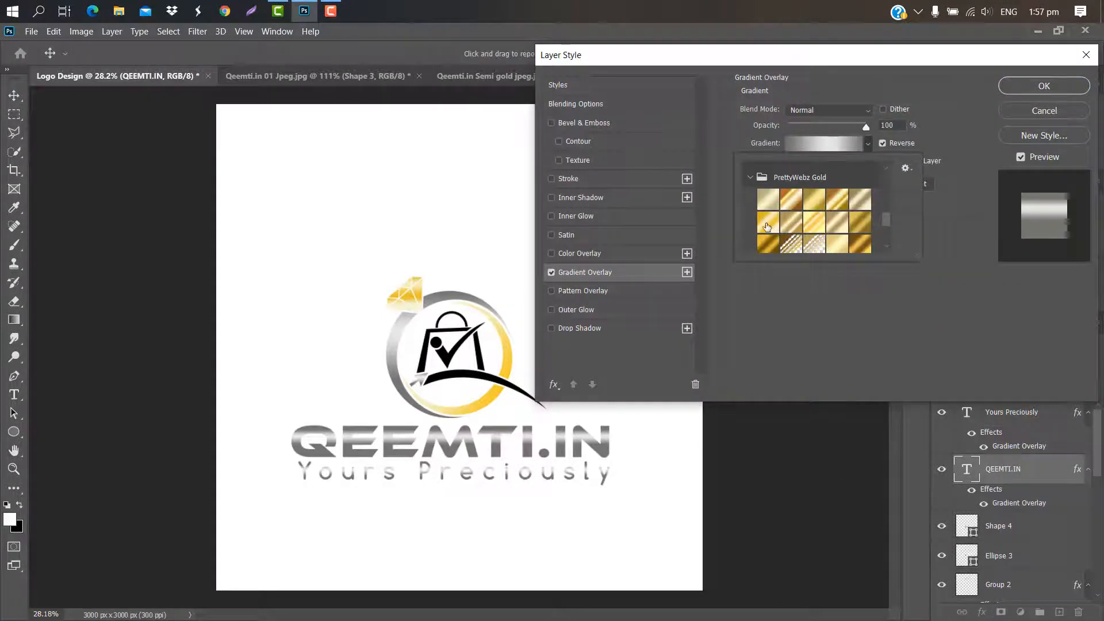
pyautogui.doubleClick(767, 226)
pyautogui.moveTo(835, 208); pyautogui.dragTo(838, 208)
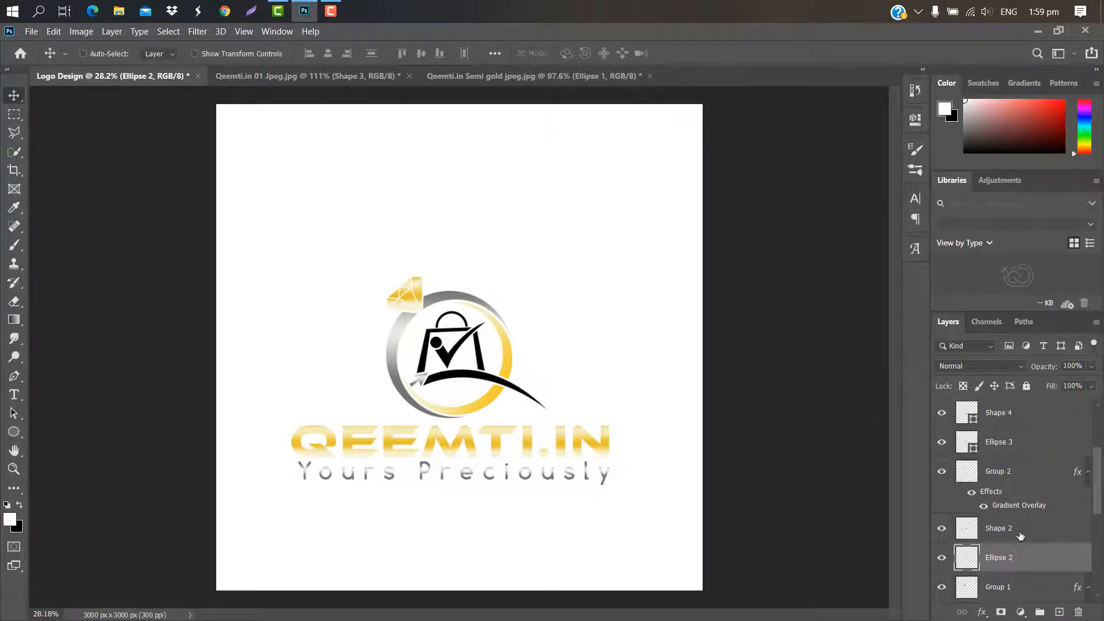
# Group the black bag, check mark and swoosh layers, including Shape 2, Ellipse 2, Shape 4 and Ellipse 3
pyautogui.keyDown('shift'); pyautogui.click(1019, 535); pyautogui.keyUp('shift')
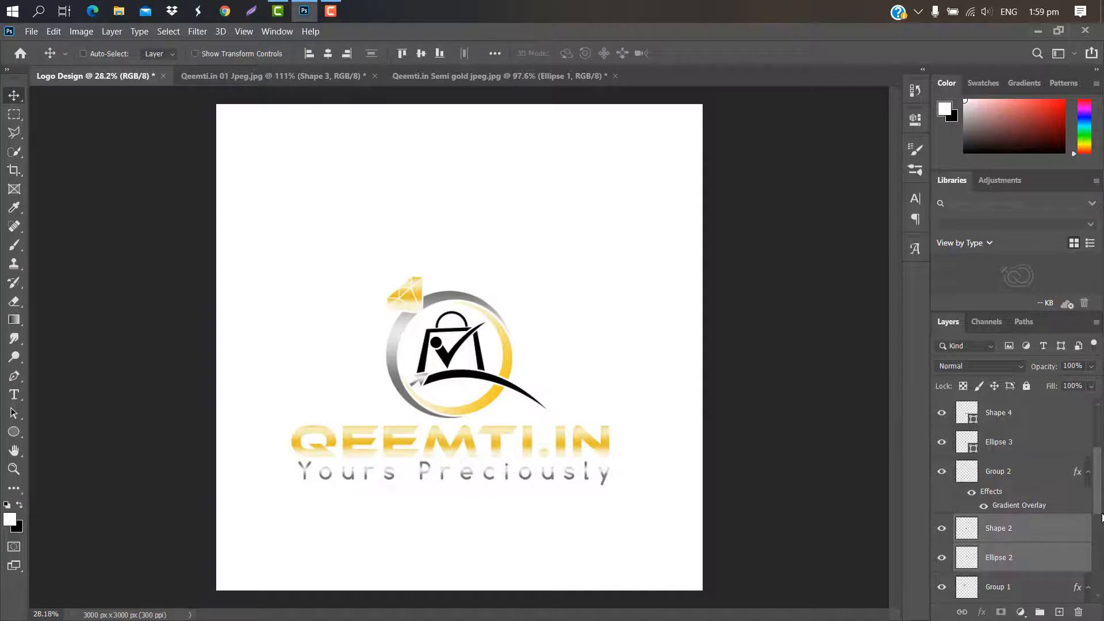
pyautogui.moveTo(1098, 505); pyautogui.dragTo(1089, 457)
pyautogui.keyDown('ctrl'); pyautogui.click(1018, 524); pyautogui.keyUp('ctrl')
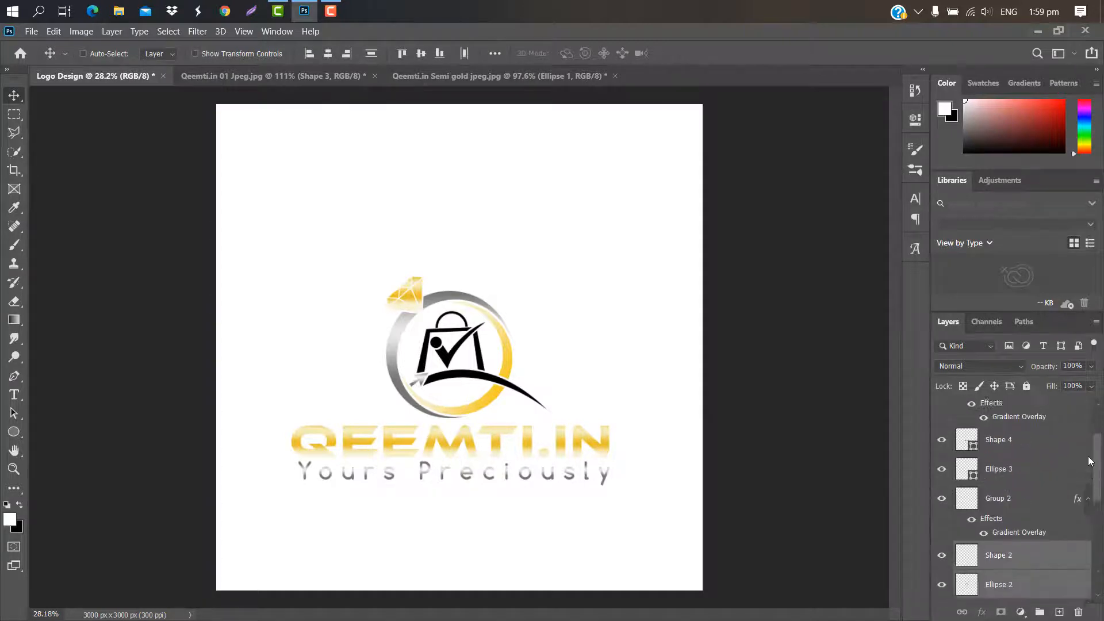
pyautogui.scroll(2, 1091, 460)
pyautogui.keyDown('ctrl'); pyautogui.click(1018, 506); pyautogui.keyUp('ctrl')
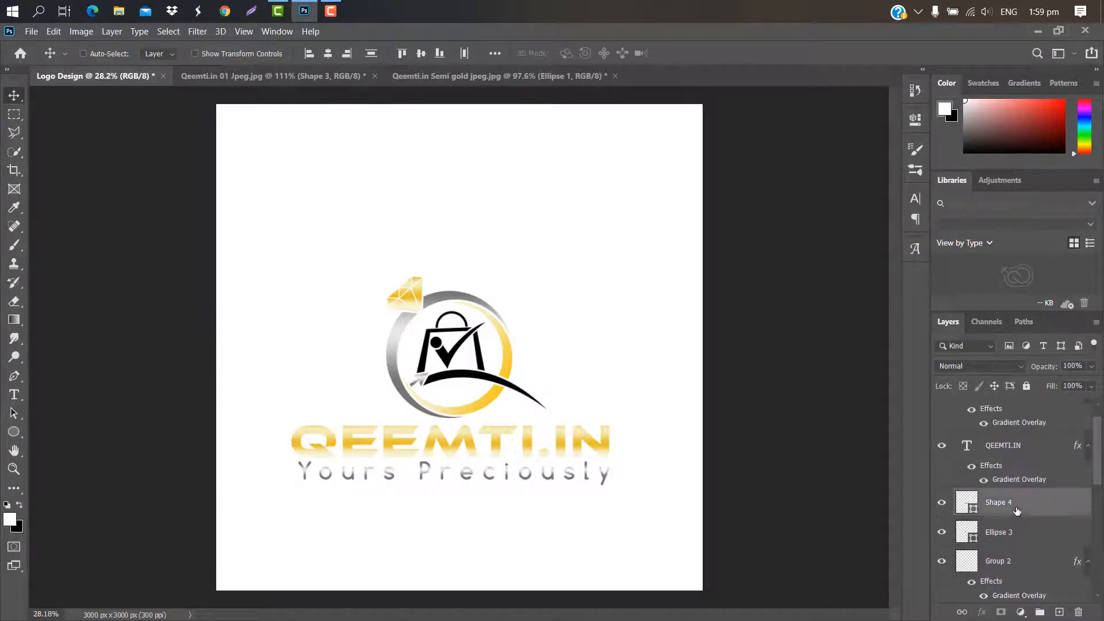
pyautogui.keyDown('ctrl'); pyautogui.click(1014, 534); pyautogui.keyUp('ctrl')
pyautogui.click(1040, 613)
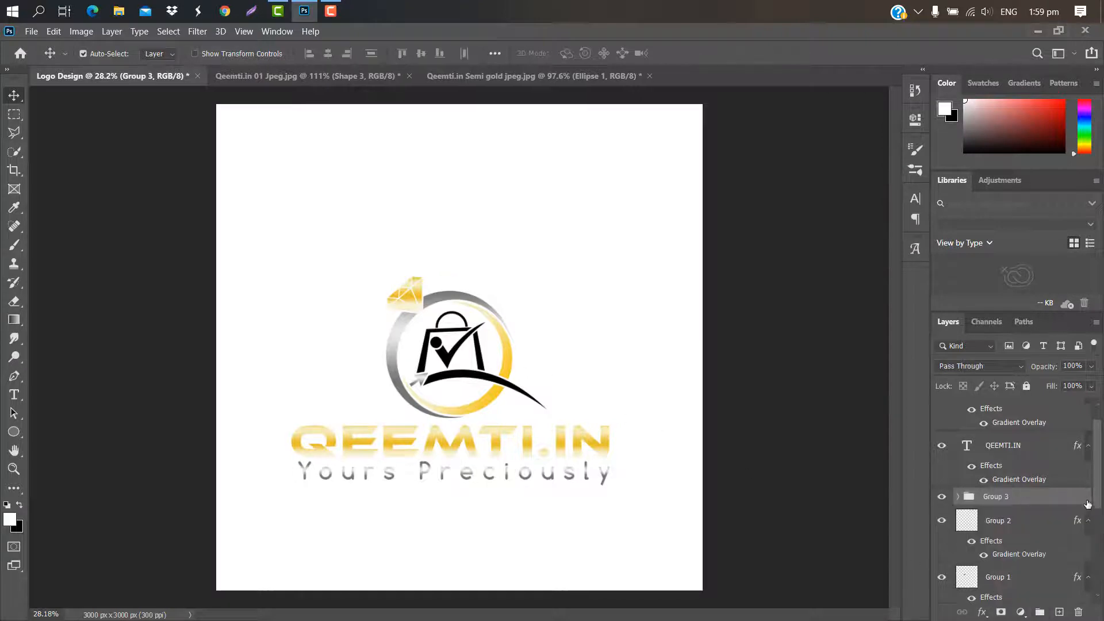
# Apply the reversed gold linear Gradient Overlay to Group 3, with angle 90° and scale 103%
pyautogui.doubleClick(1057, 498)
pyautogui.click(598, 272)
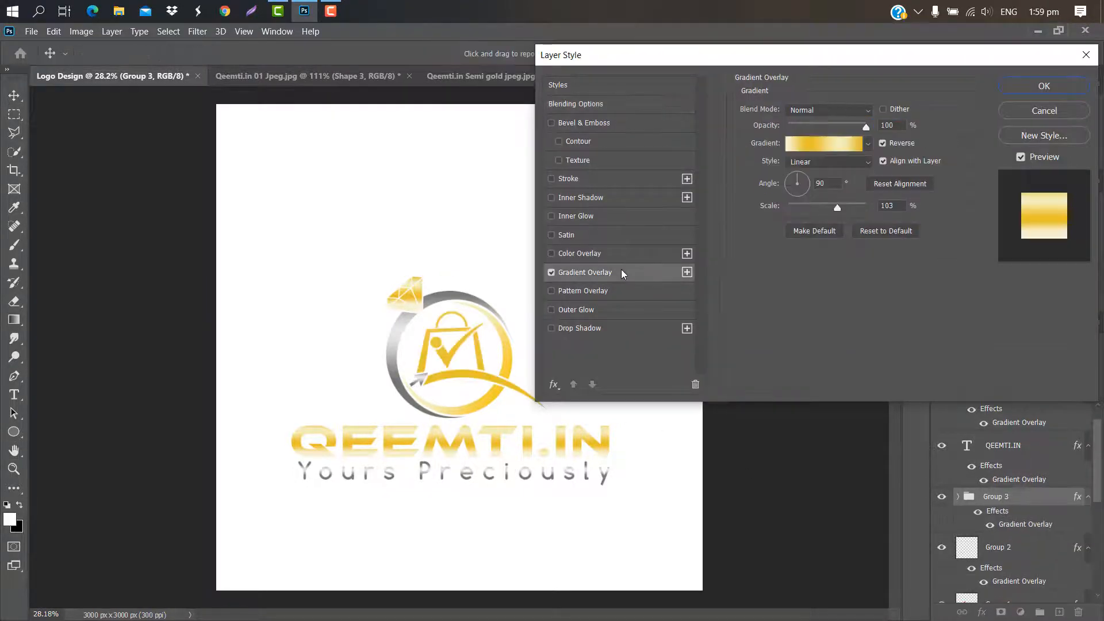
pyautogui.click(1010, 90)
# Unlock the white Background layer and delete it so the logo sits on transparency
pyautogui.scroll(-5, 1014, 500)
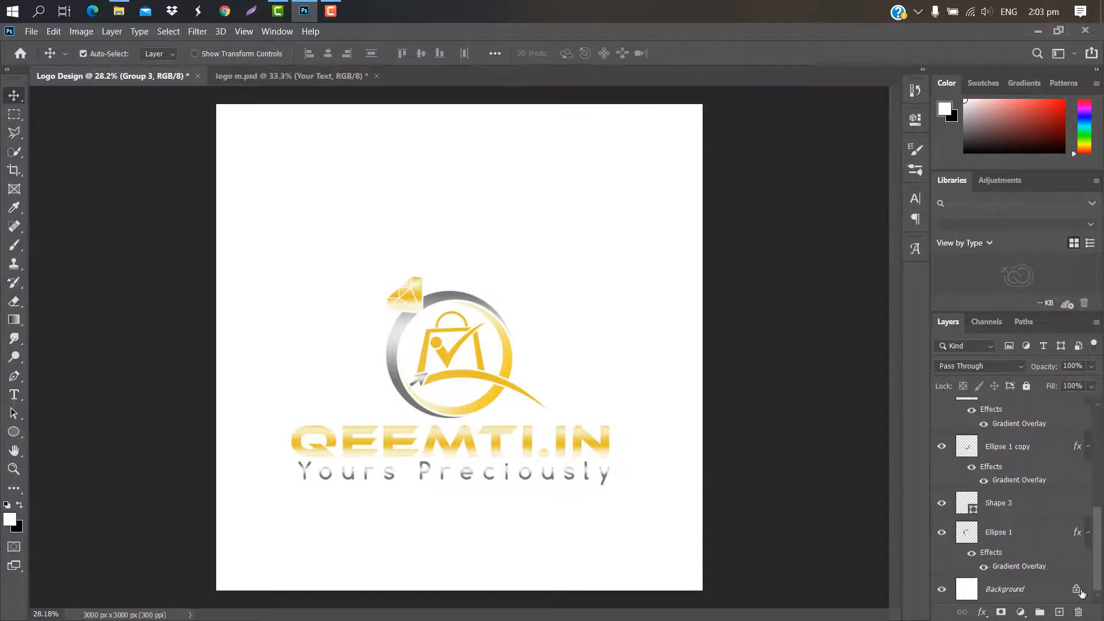
pyautogui.click(1076, 589)
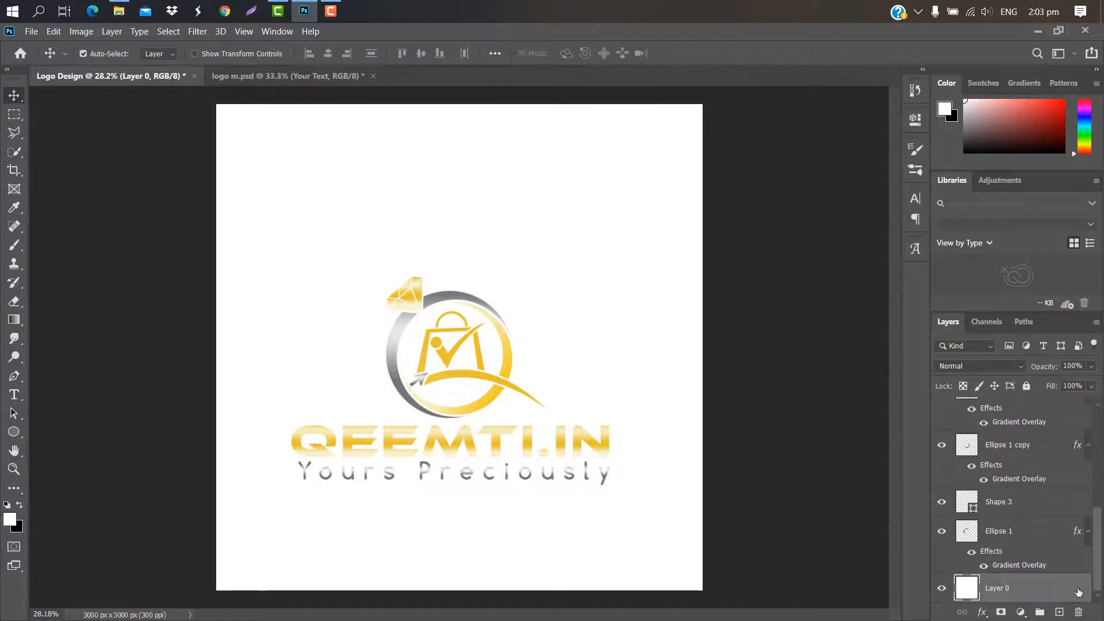
pyautogui.moveTo(1081, 610); pyautogui.dragTo(1079, 611)
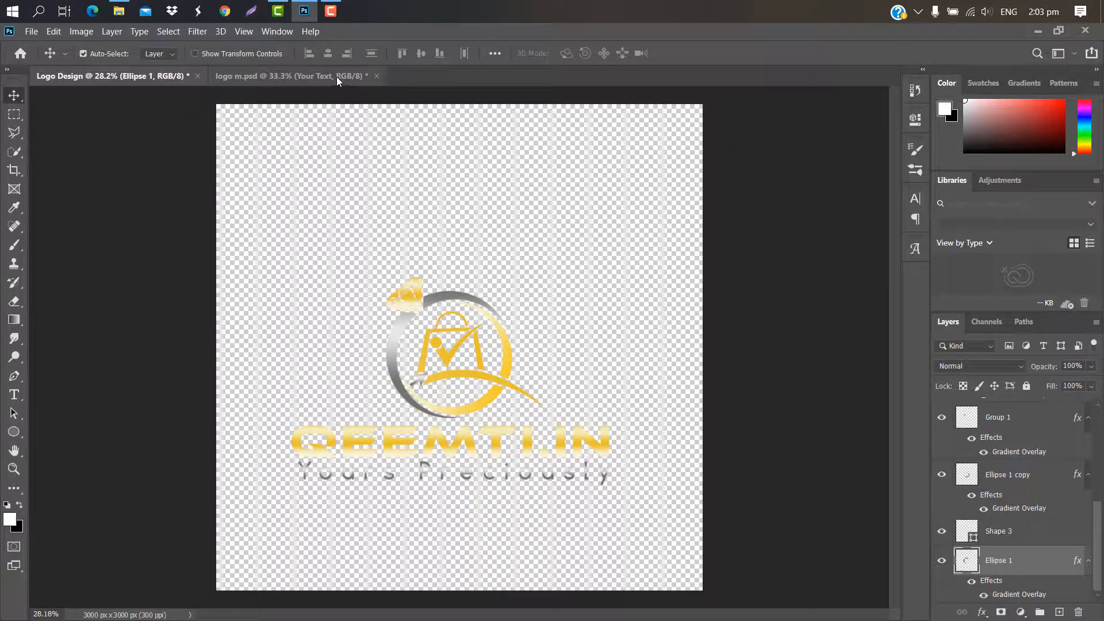
# Switch to the logo m.psd mockup and open the contents of its Your Text smart object
pyautogui.click(336, 77)
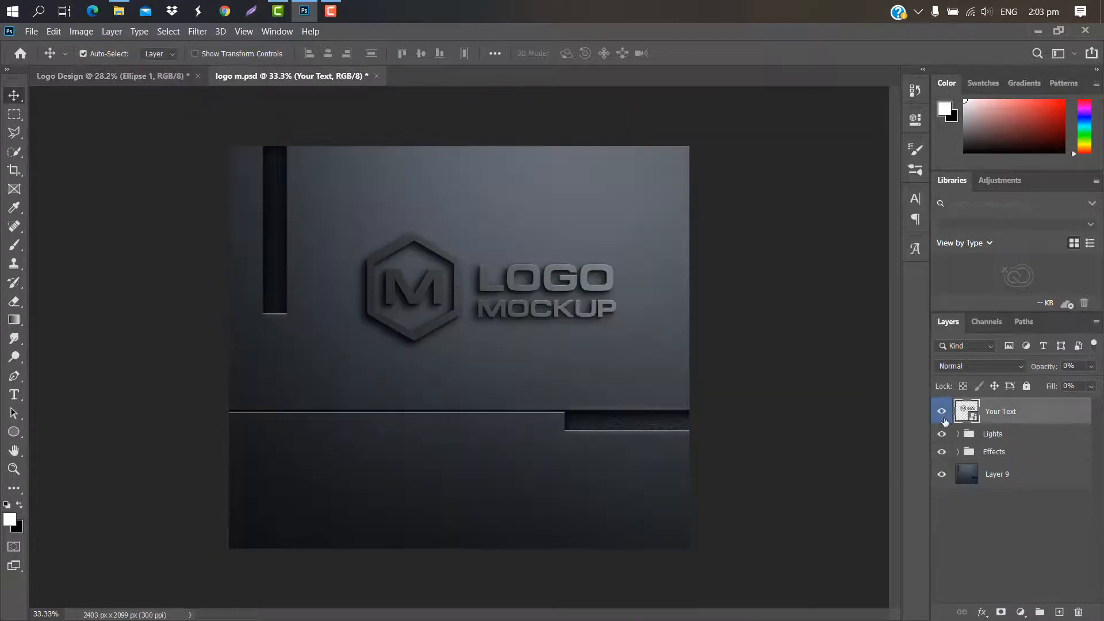
pyautogui.doubleClick(975, 422)
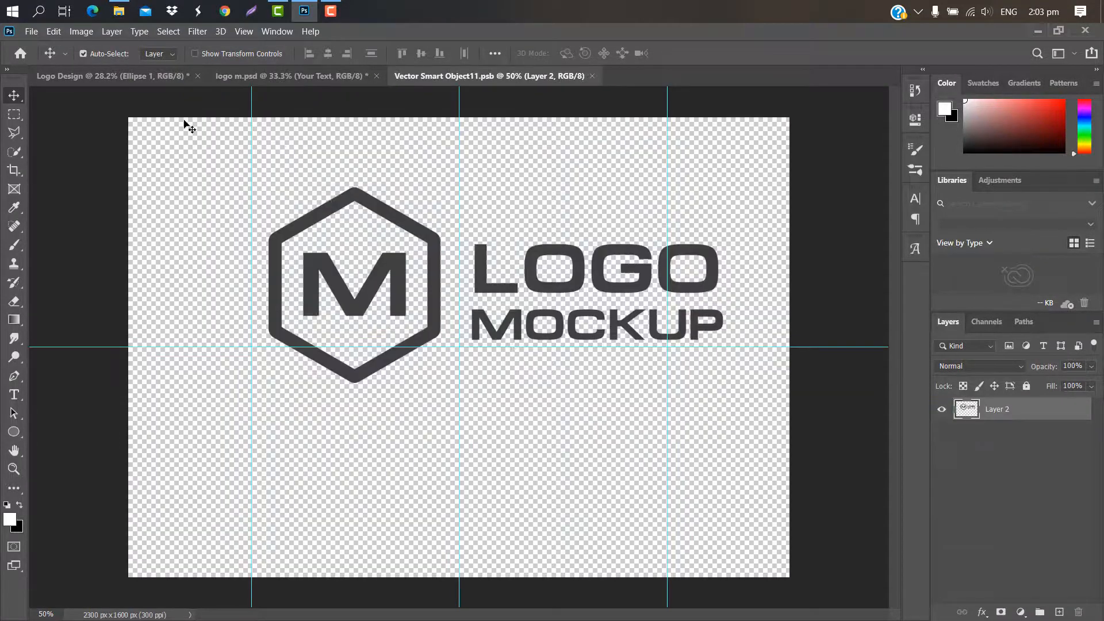
# Stamp all visible Logo Design layers into a new layer and bring it into Vector Smart Object11.psb
pyautogui.click(133, 75)
pyautogui.hotkey('ctrl', 'alt', 'shift', 'e')
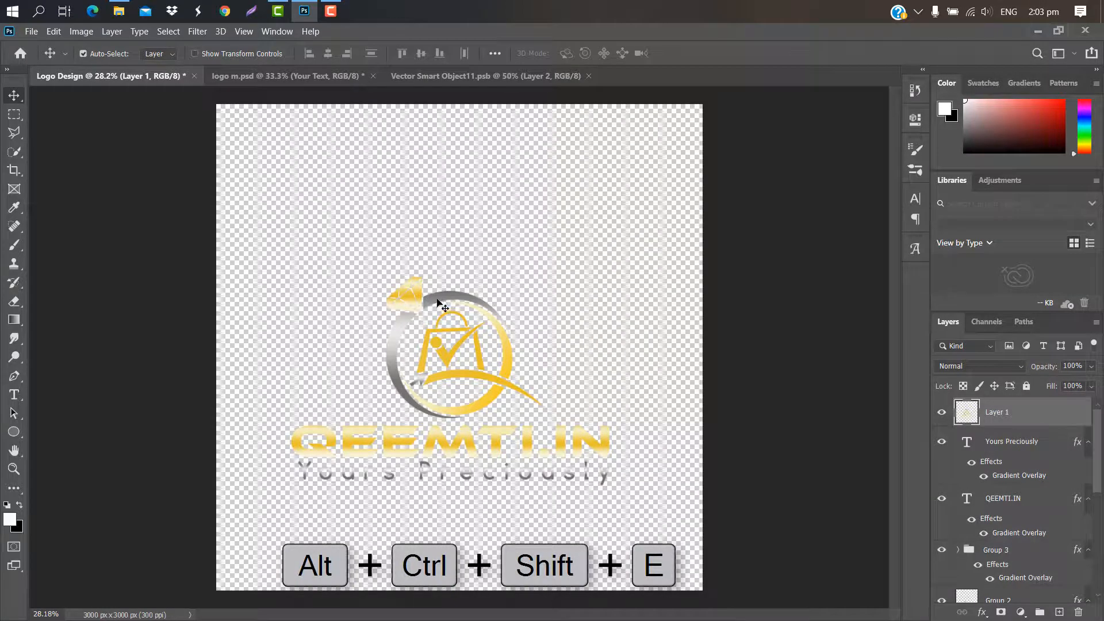
pyautogui.moveTo(446, 265)
pyautogui.mouseDown()
pyautogui.moveTo(481, 178)
pyautogui.moveTo(489, 76)
pyautogui.moveTo(447, 284)
pyautogui.mouseUp()
# Scale the placed QEEMTI.IN logo down to about 66% over the placeholder logo
pyautogui.hotkey('ctrl', 't')
pyautogui.moveTo(726, 90); pyautogui.dragTo(516, 184)
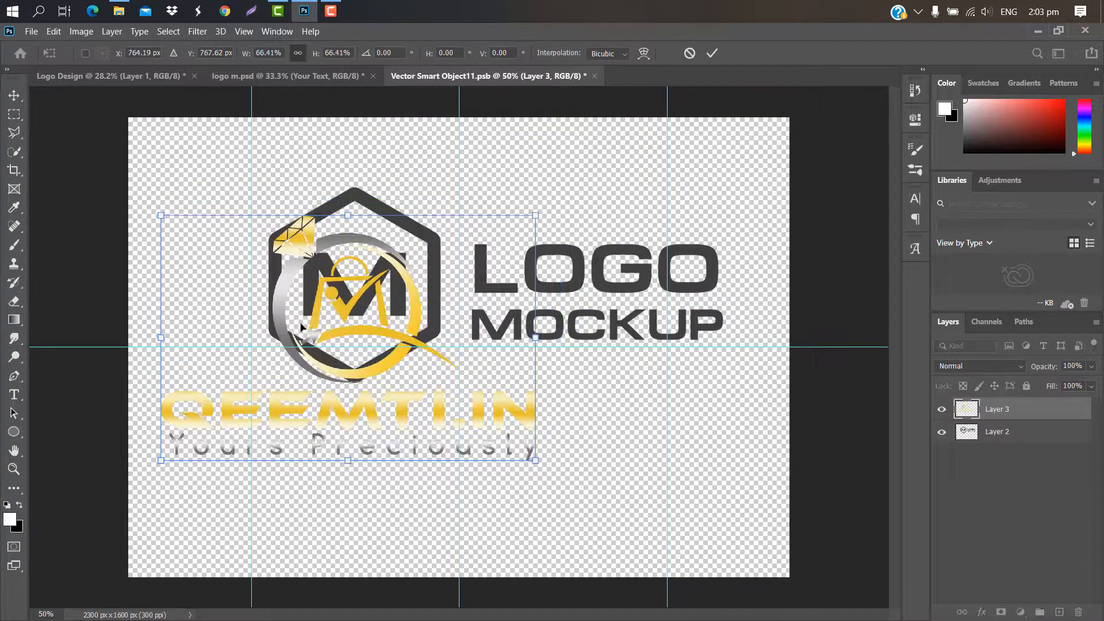